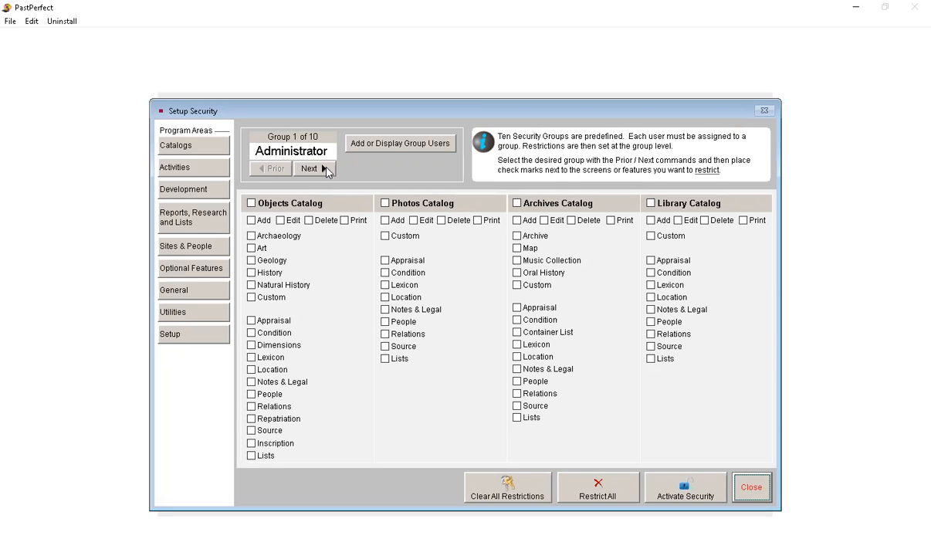
Step: Look through the predefined security groups from Administrator up to Membership
left_click(326, 171)
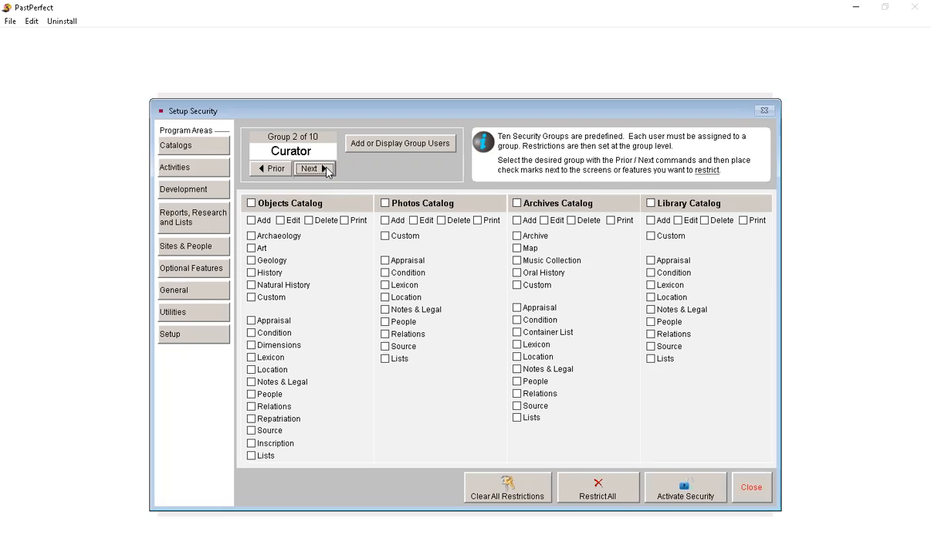
left_click(327, 171)
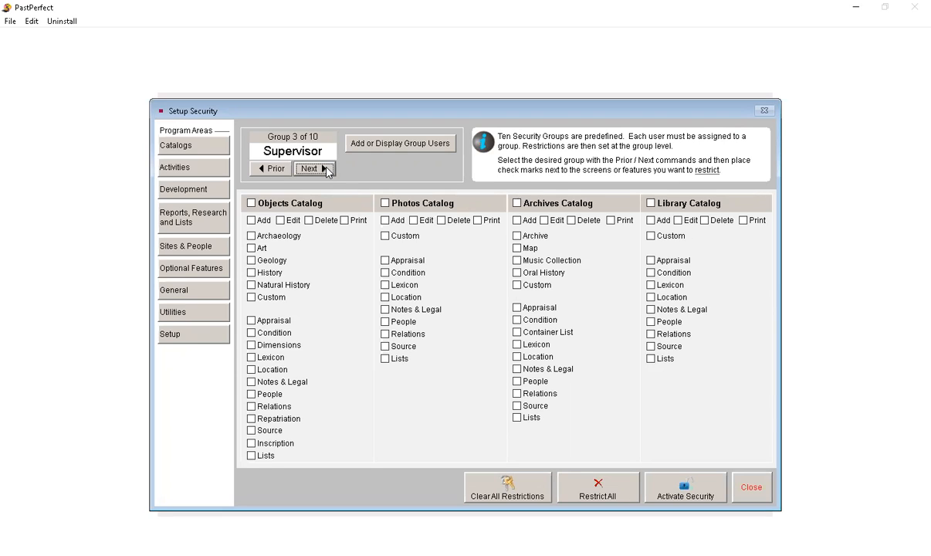
left_click(327, 171)
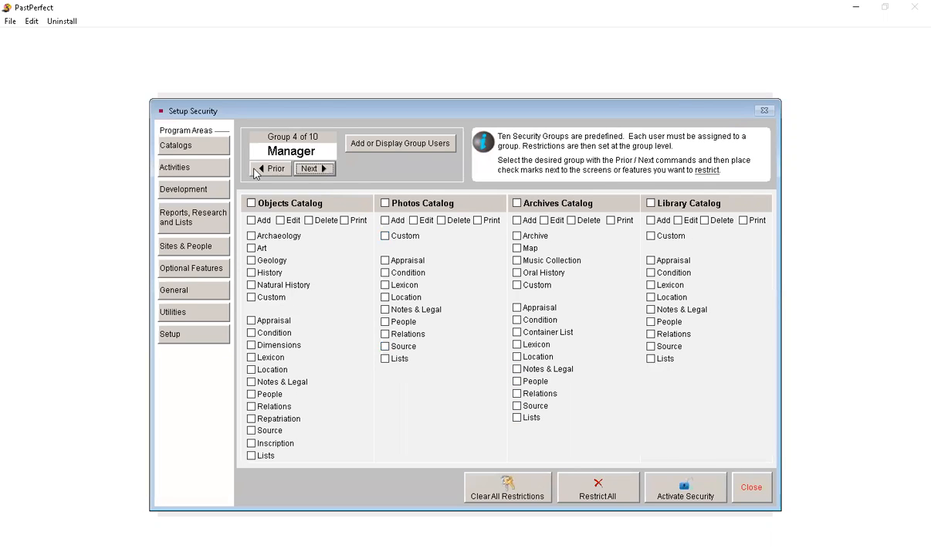
left_click(324, 169)
left_click(326, 170)
left_click(328, 172)
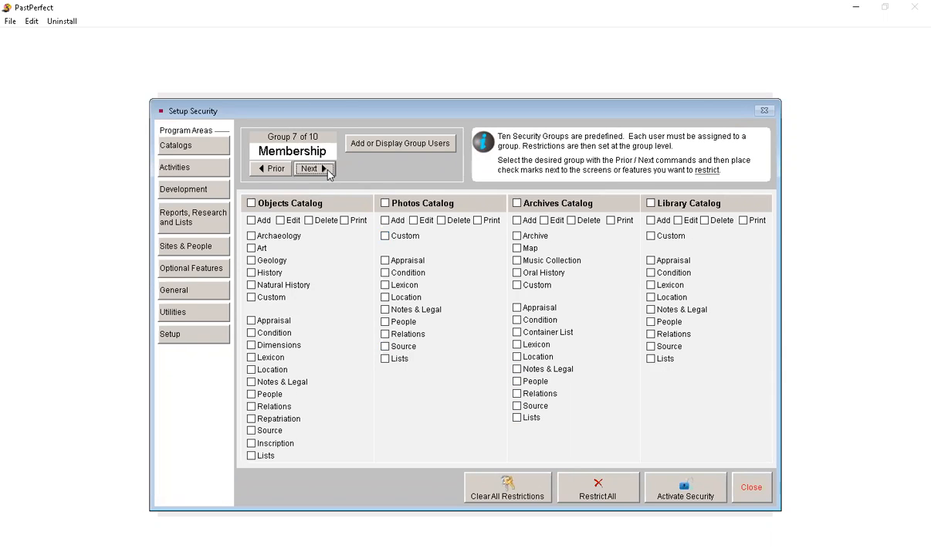
Step: Go back to the Collections group and review its restriction options for Activities, Development, Reports, Research and Lists, Sites & People, and Optional Features
left_click(262, 168)
left_click(199, 169)
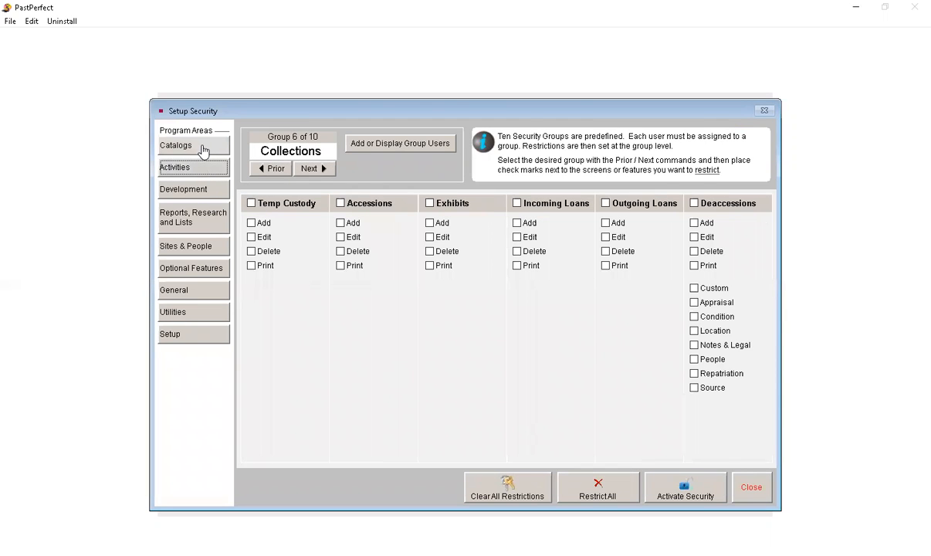
left_click(197, 188)
left_click(193, 219)
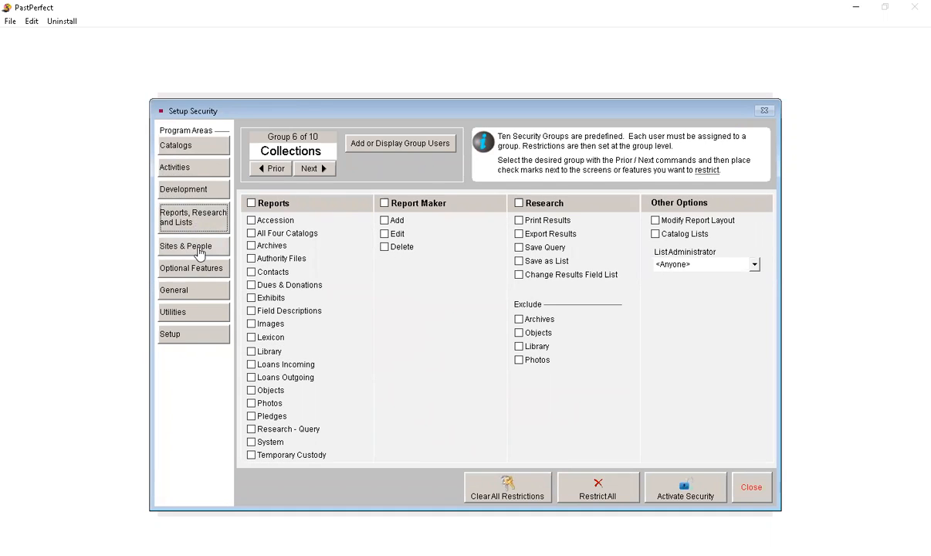
left_click(197, 247)
left_click(198, 274)
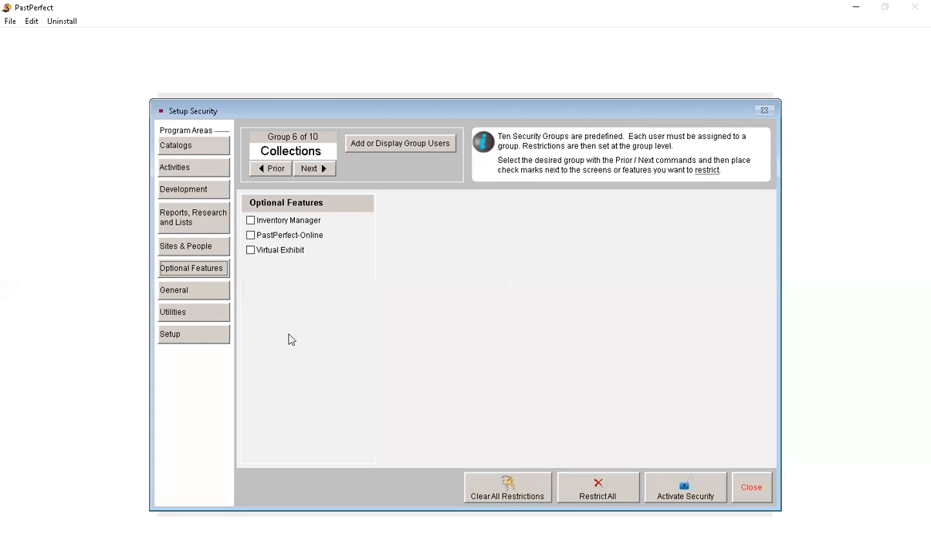
Step: Return to the Administrator security group and close the security setup
left_click(265, 170)
left_click(266, 171)
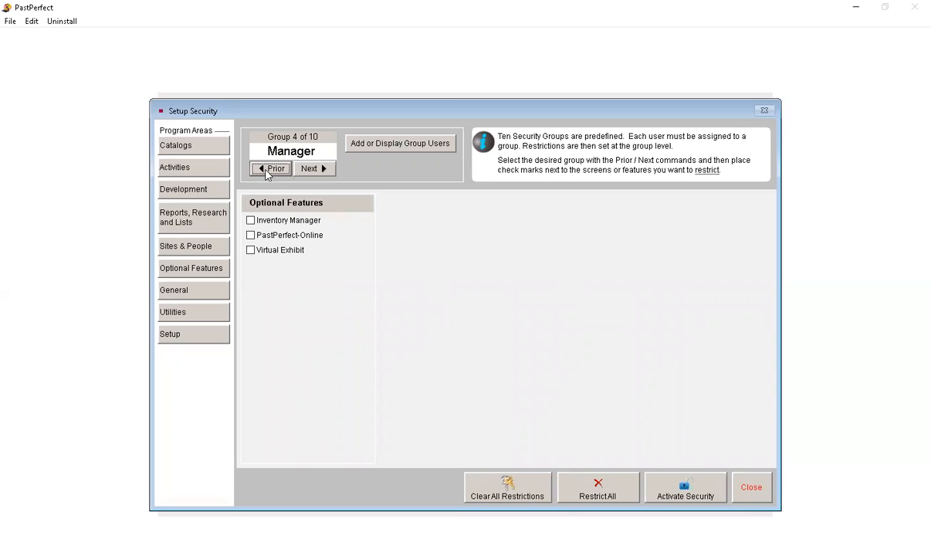
left_click(266, 171)
left_click(267, 171)
left_click(266, 171)
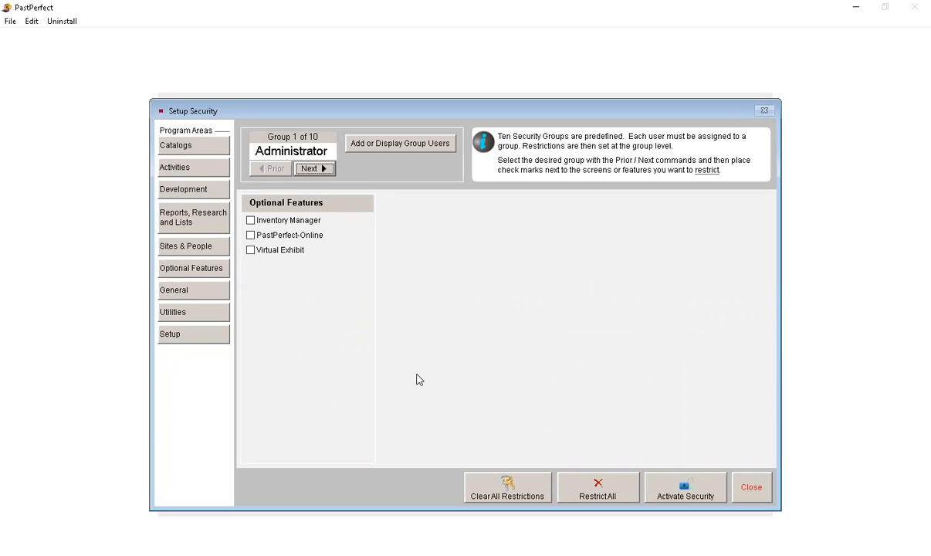
left_click(750, 484)
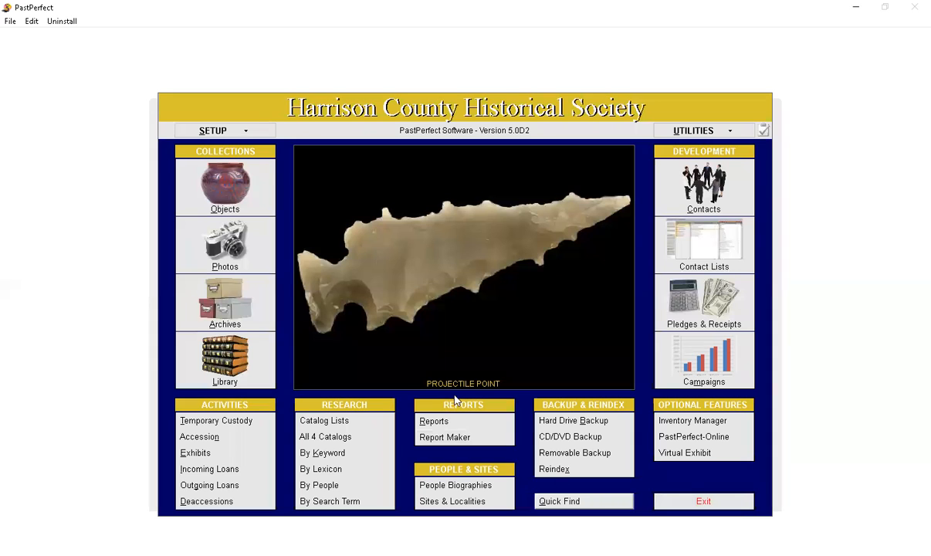
Step: Review the Keyword Search setup for the Objects table, dismissing the over-used words message, and exit it
left_click(203, 131)
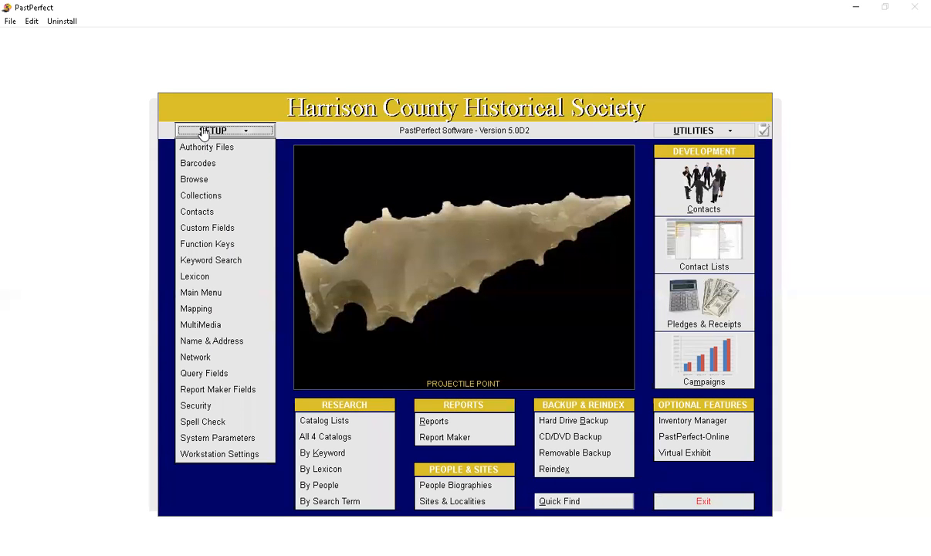
left_click(222, 259)
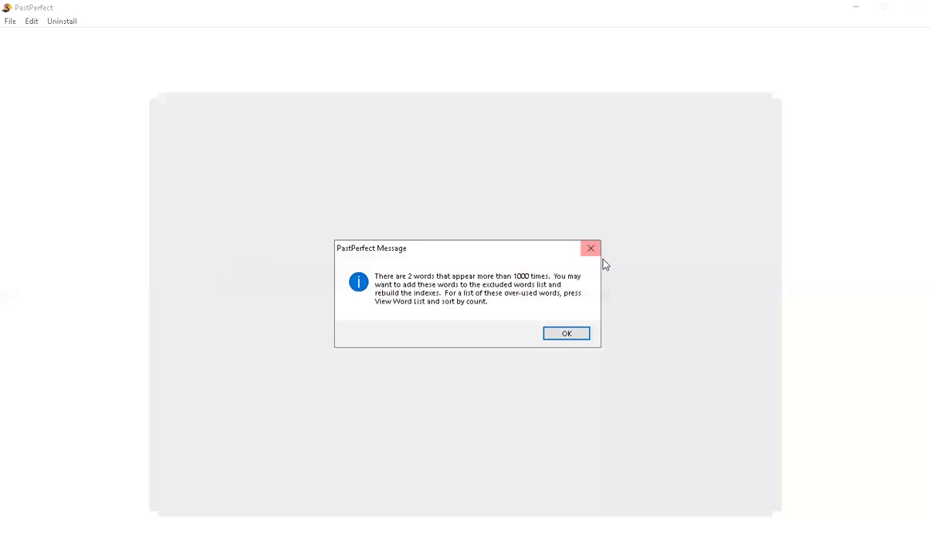
left_click(594, 250)
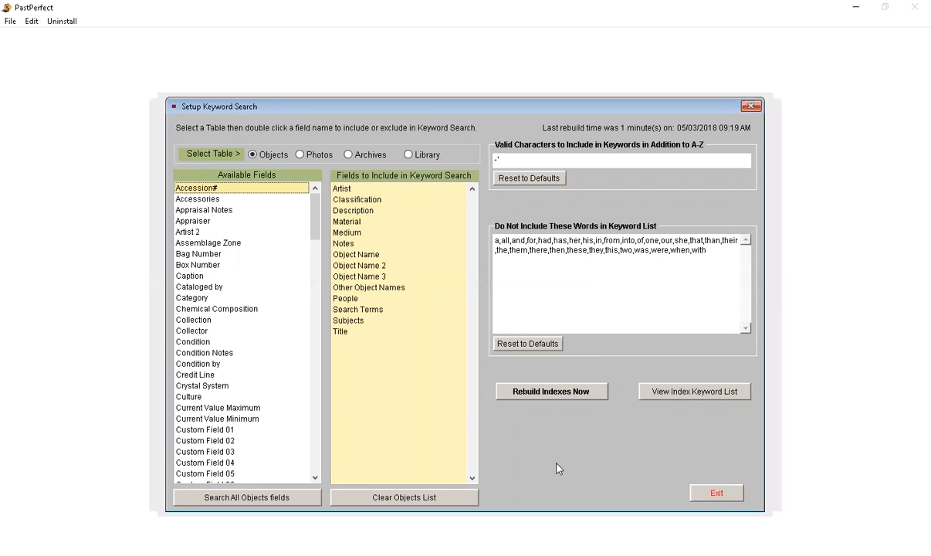
left_click(699, 492)
Step: Review the text assignments in the Function Keys setup and exit it
left_click(213, 130)
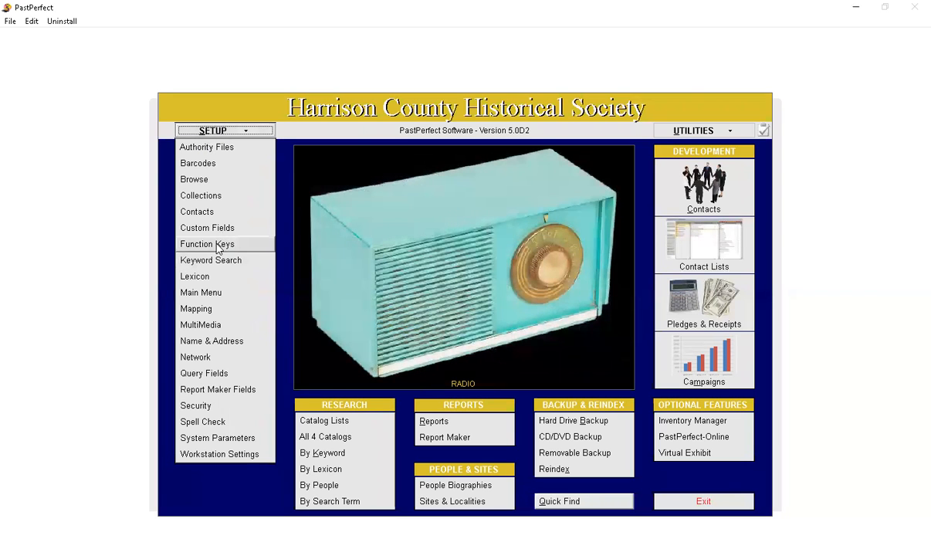
left_click(217, 246)
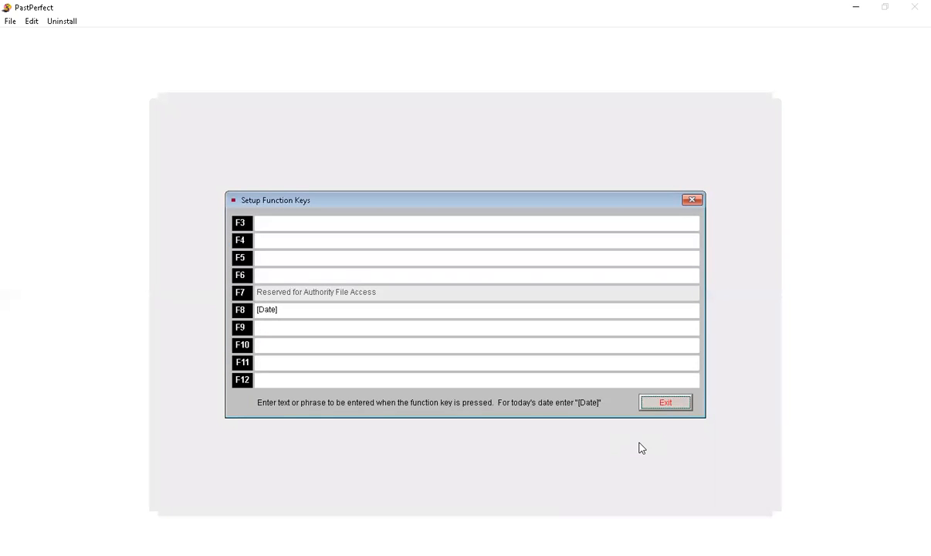
left_click(664, 402)
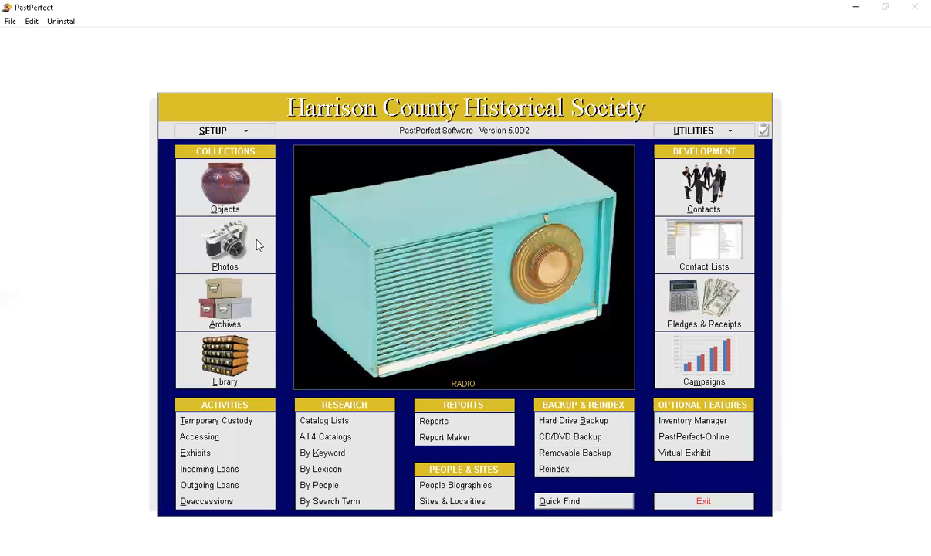
Step: Review the object names and term options in the Lexicon setup, and close it
left_click(225, 132)
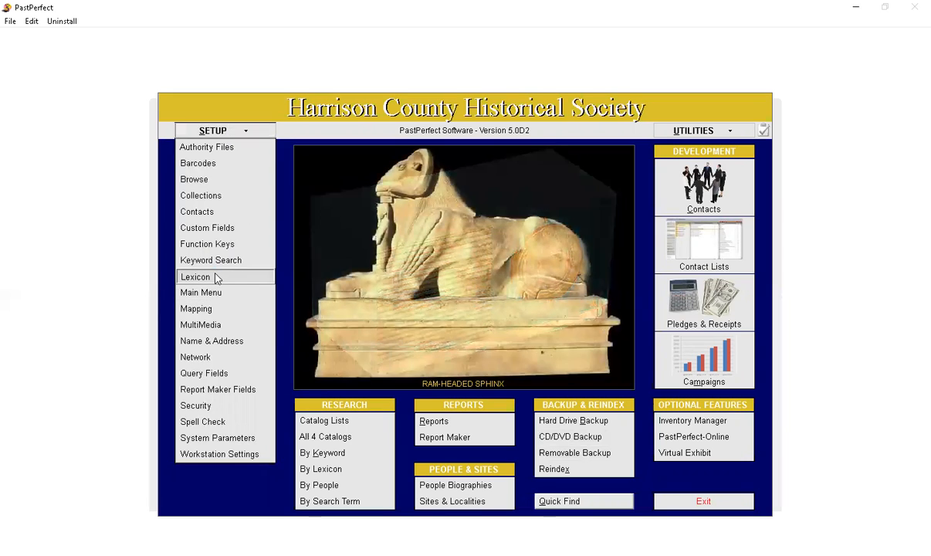
left_click(216, 278)
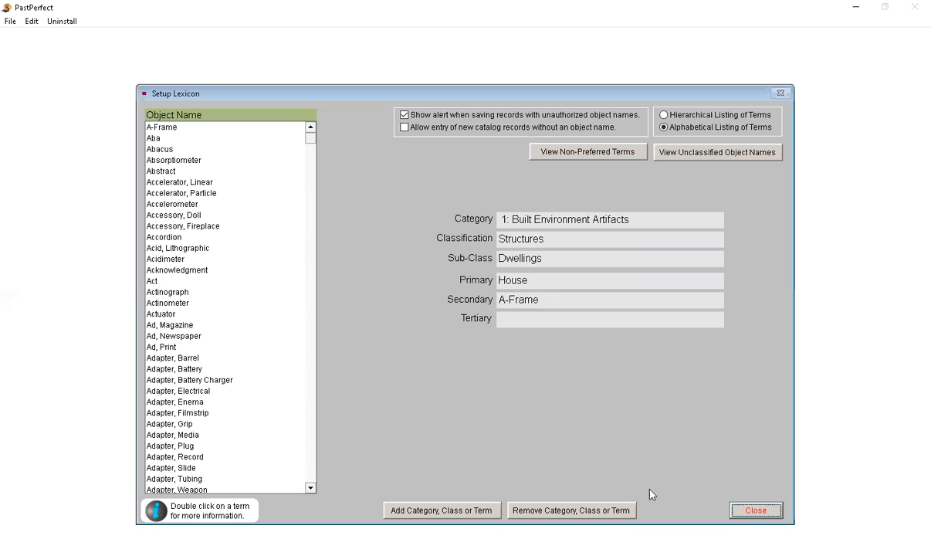
left_click(744, 508)
left_click(214, 132)
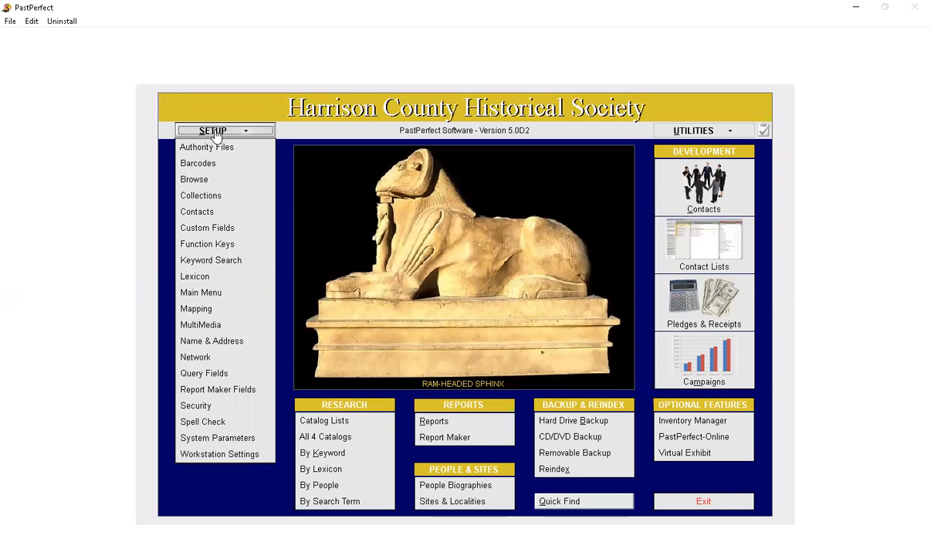
left_click(230, 440)
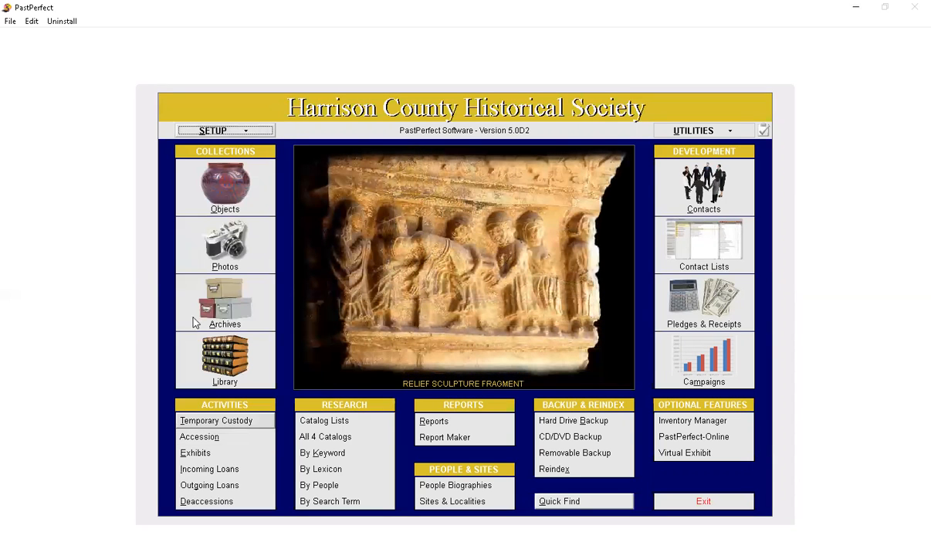
left_click(212, 131)
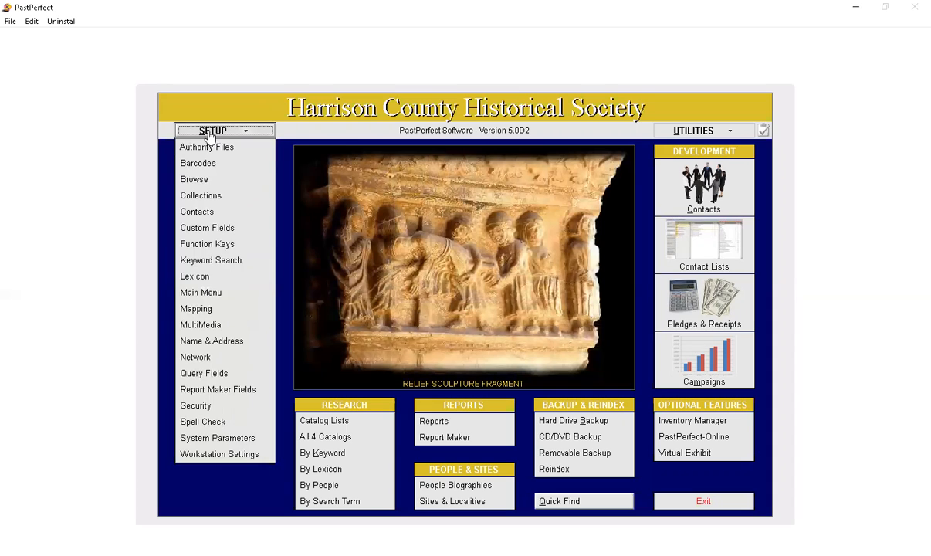
left_click(209, 131)
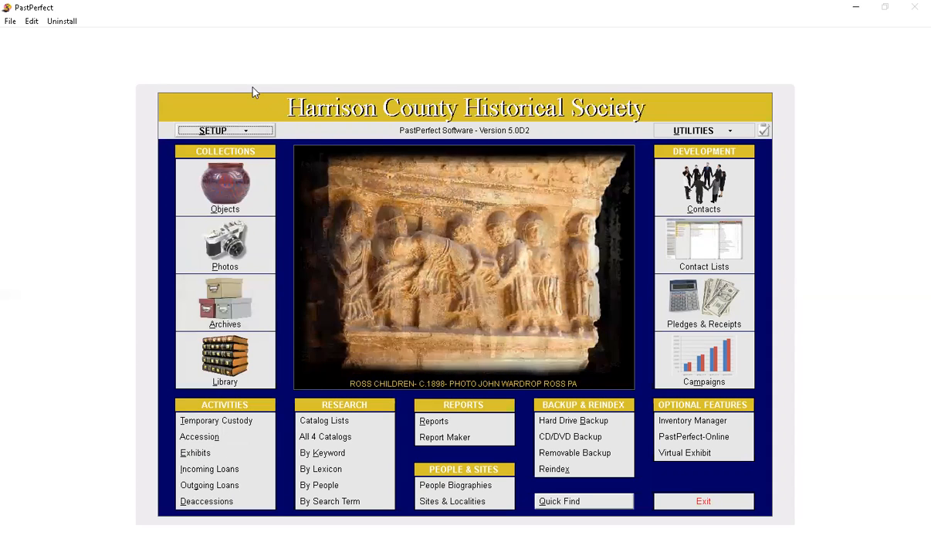
Step: Review the Accessions defaults in the Collections setup, including the default deed of gift, and exit it
left_click(246, 132)
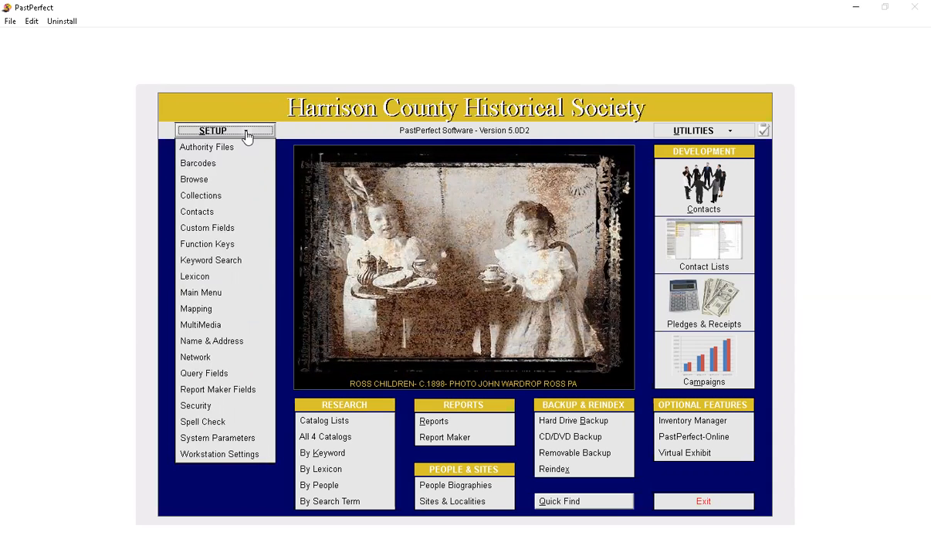
left_click(214, 198)
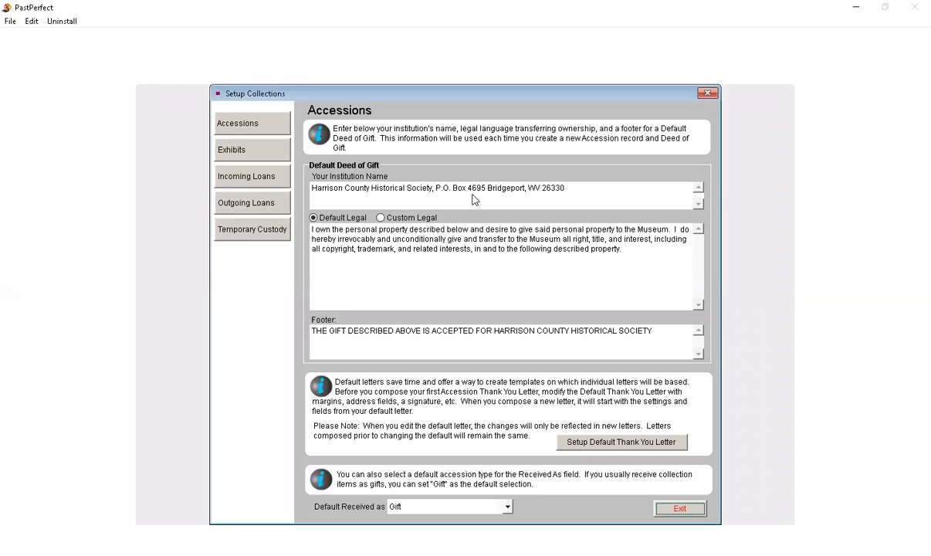
left_click(679, 507)
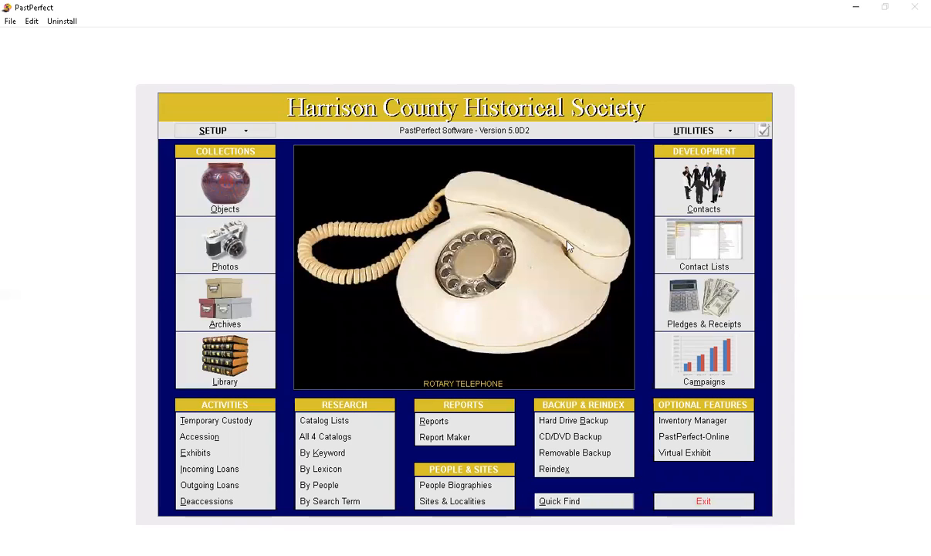
Step: Review the list of available utilities, from Global Update to System Information, and dismiss it
left_click(727, 132)
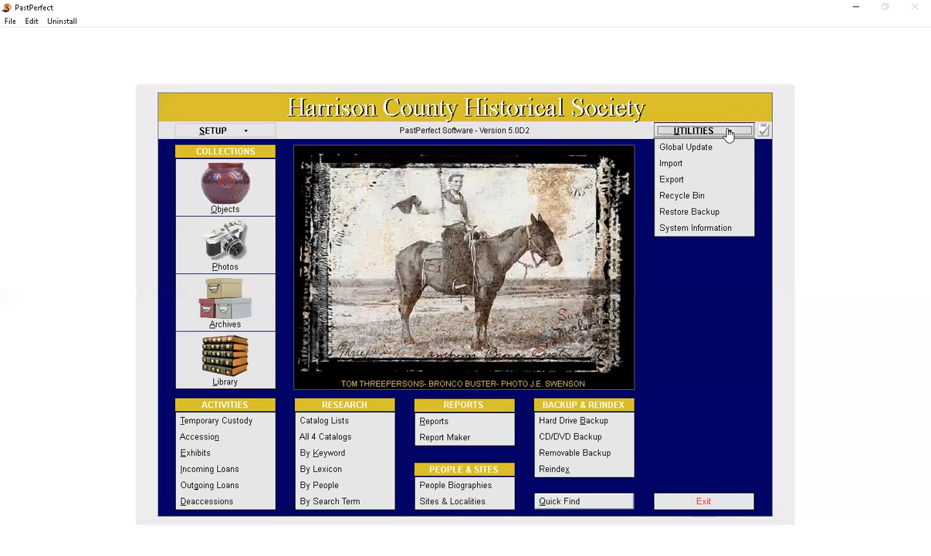
left_click(718, 69)
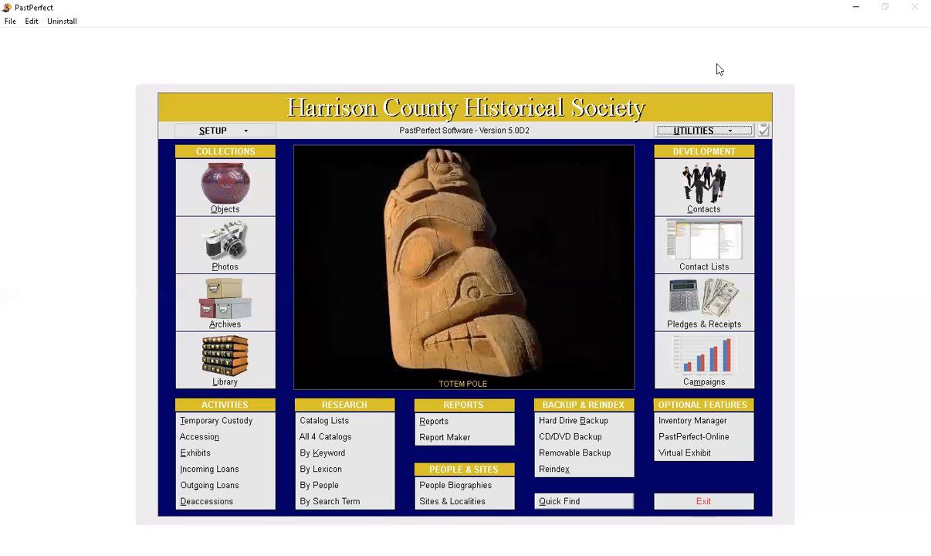
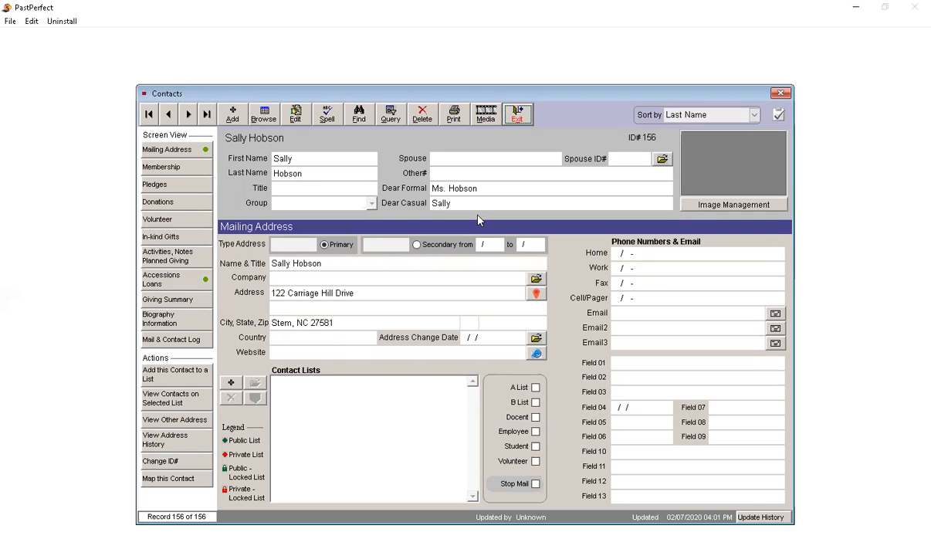
Step: Review the blank form for adding a new contact, cancel it, and exit Contacts
left_click(233, 116)
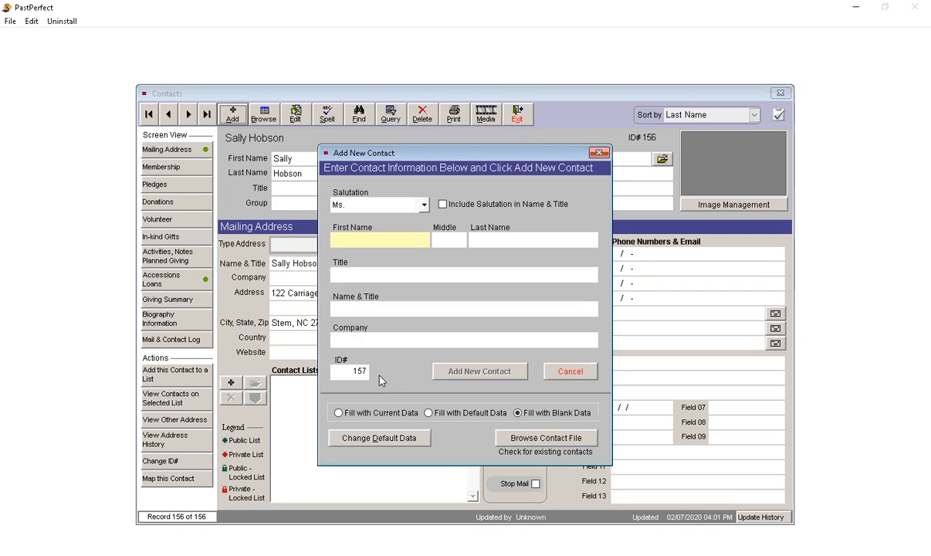
left_click(570, 371)
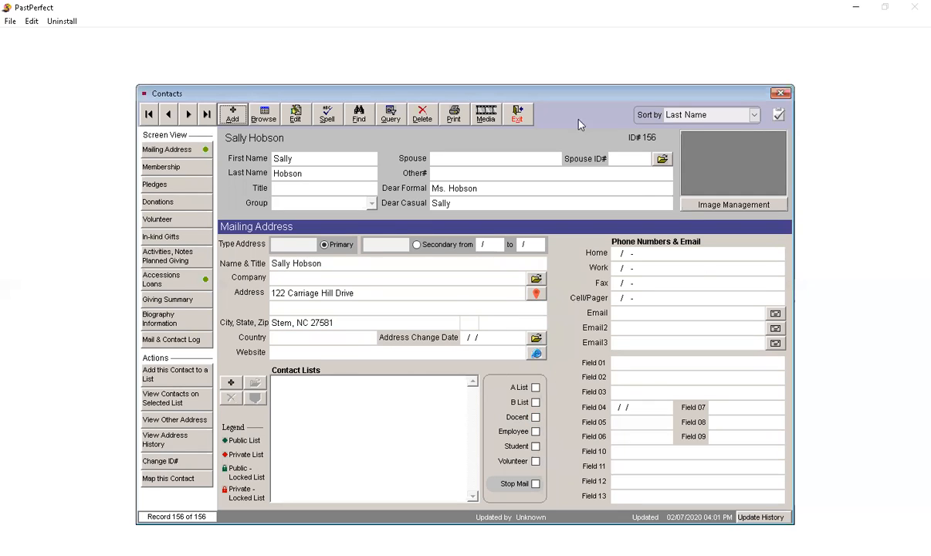
left_click(517, 116)
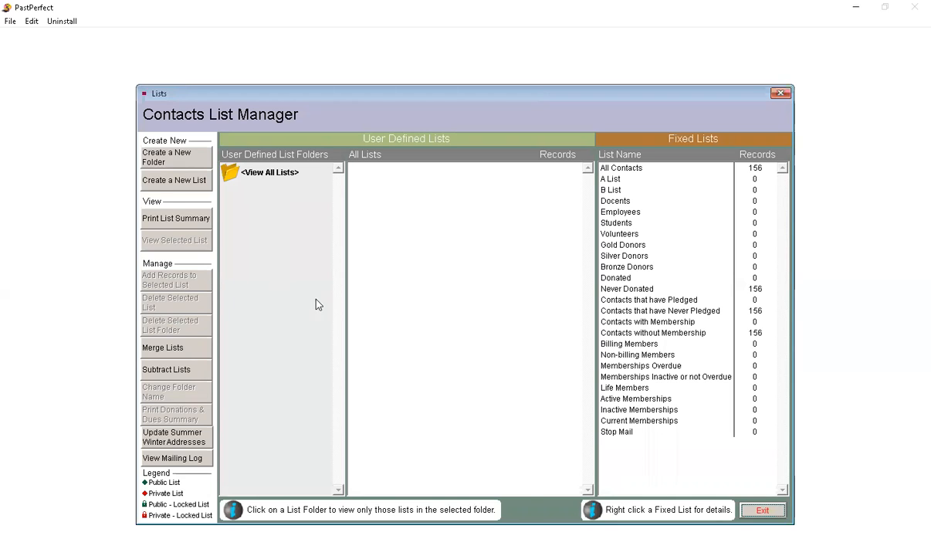
Step: Try to create a new list in the Contacts List Manager, and exit the manager
left_click(159, 183)
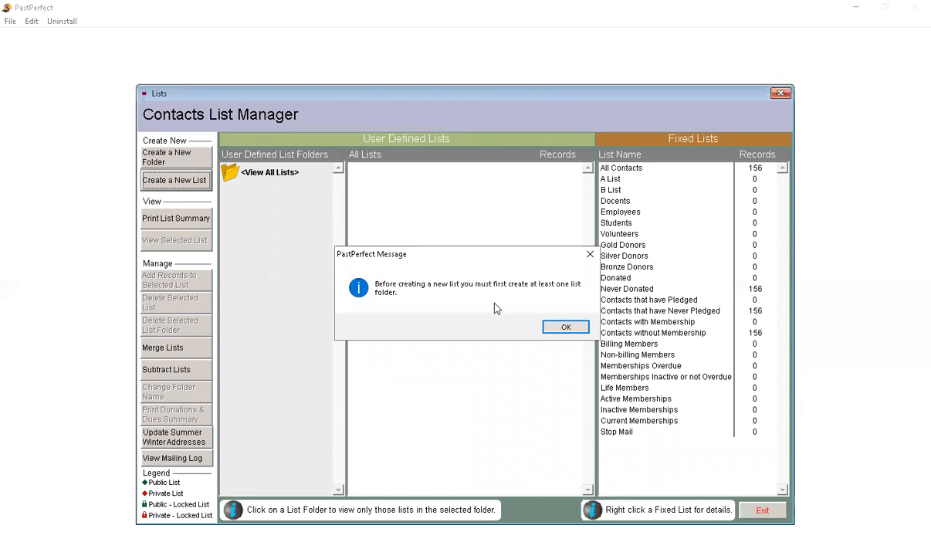
left_click(564, 327)
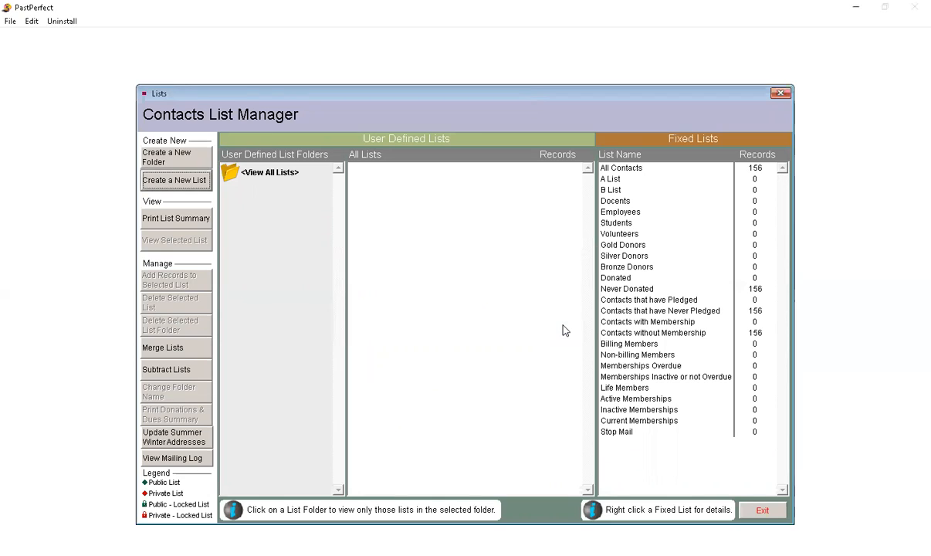
left_click(762, 510)
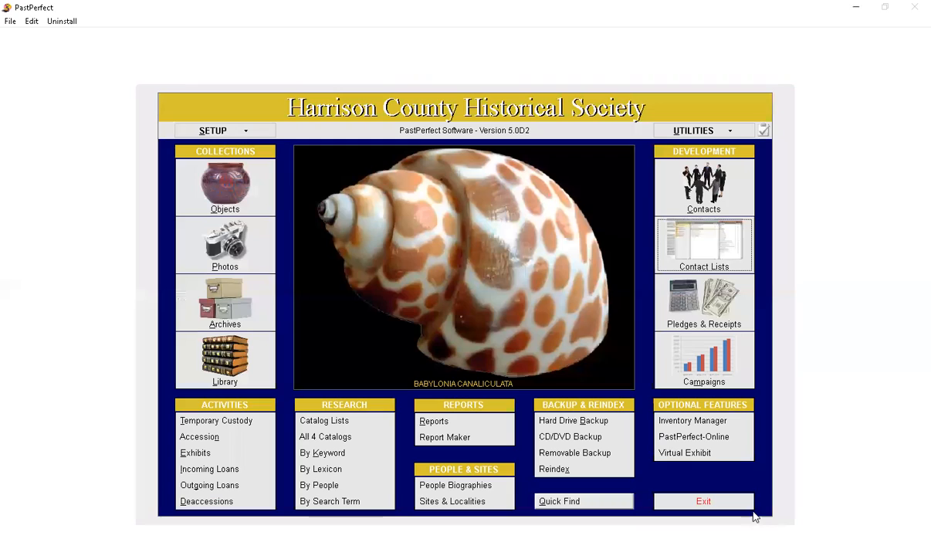
Step: Review the new pledge form with a donor selected and the donation receipt form in Pledges & Receipts, closing both without posting
left_click(706, 313)
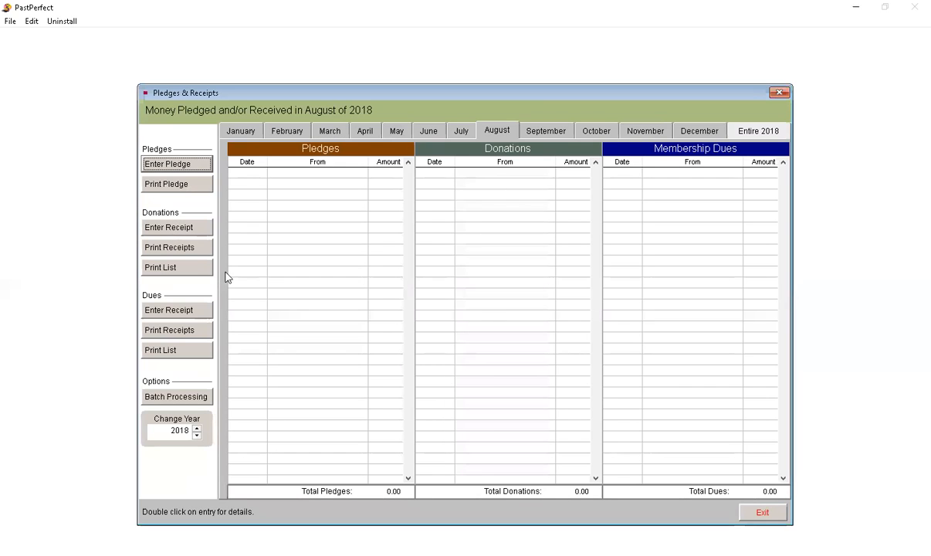
left_click(169, 164)
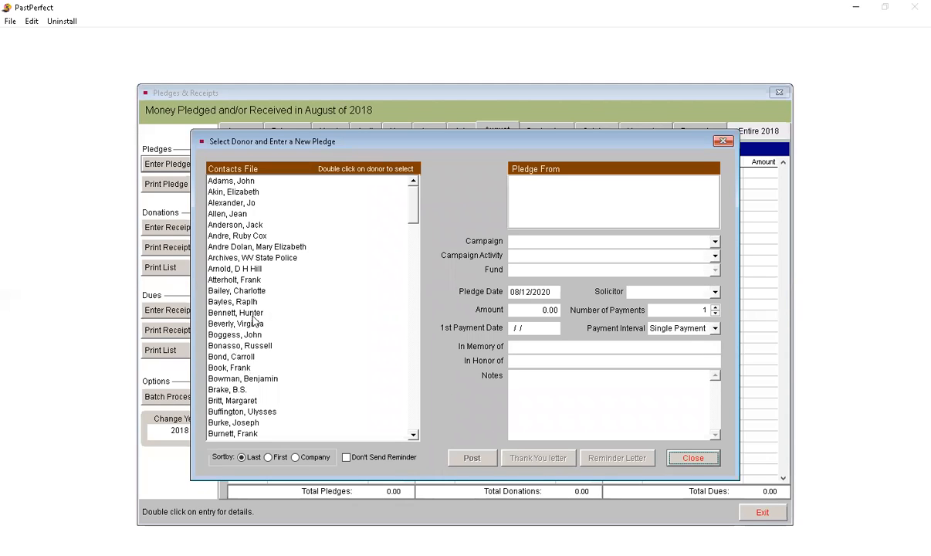
scroll(390, 228, "down", 6)
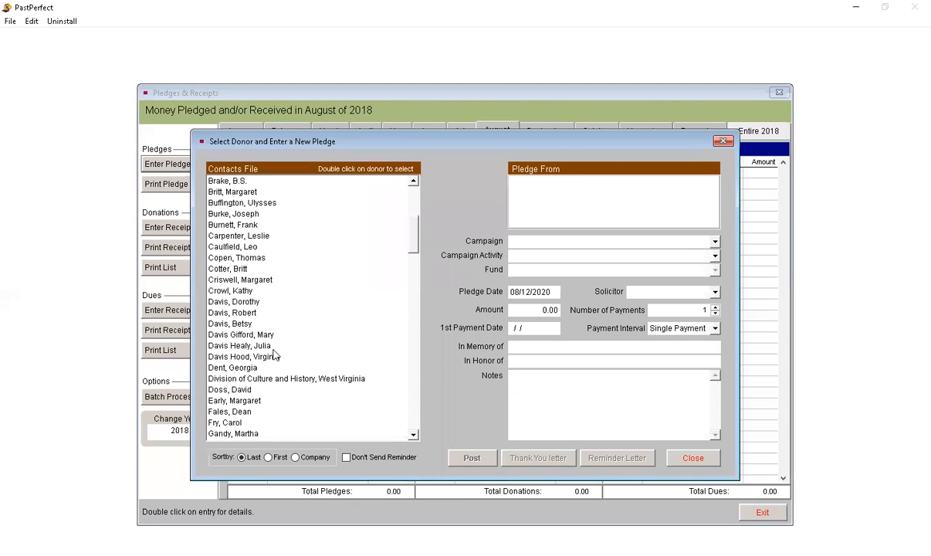
left_click(252, 283)
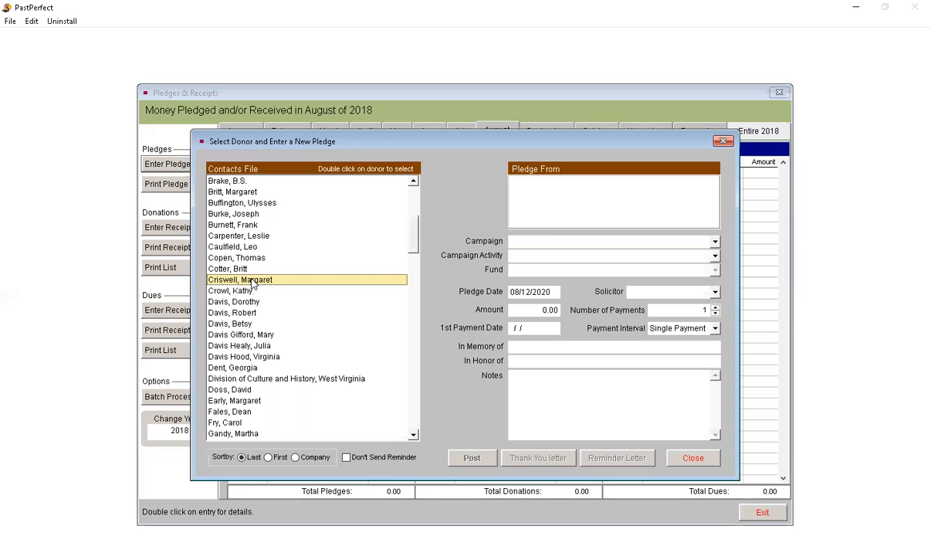
double_click(251, 282)
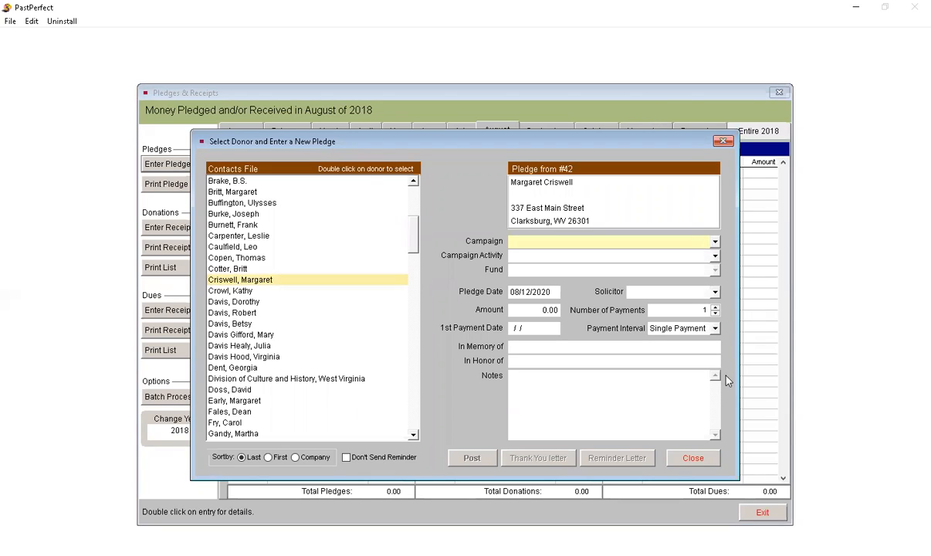
left_click(688, 460)
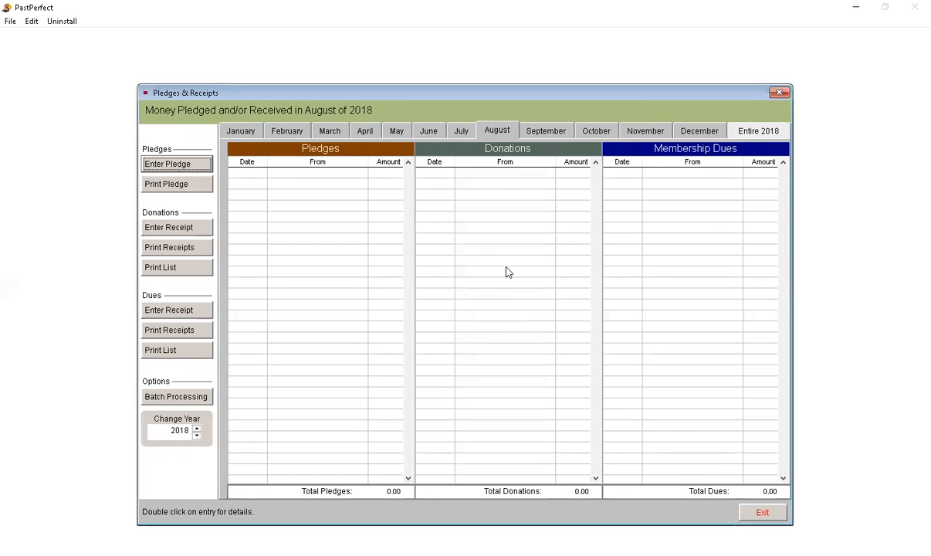
left_click(170, 228)
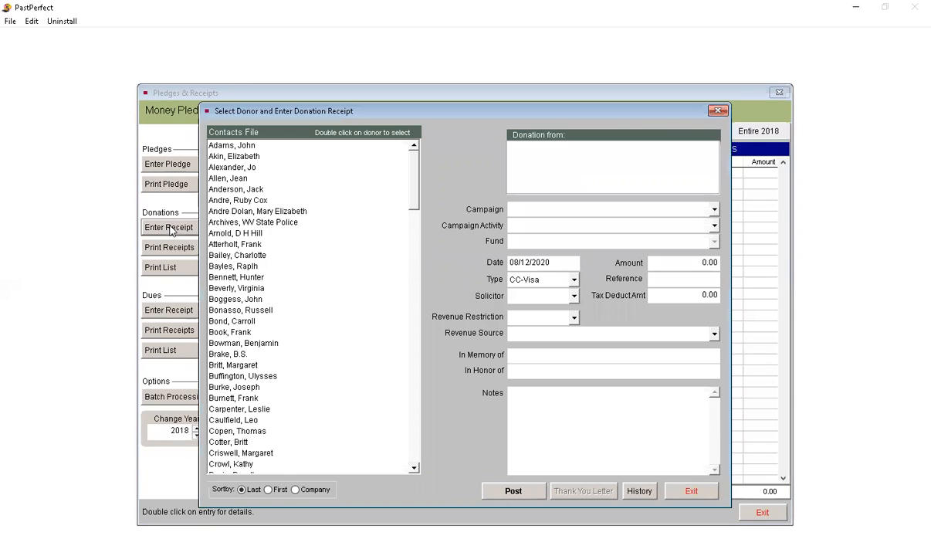
left_click(689, 492)
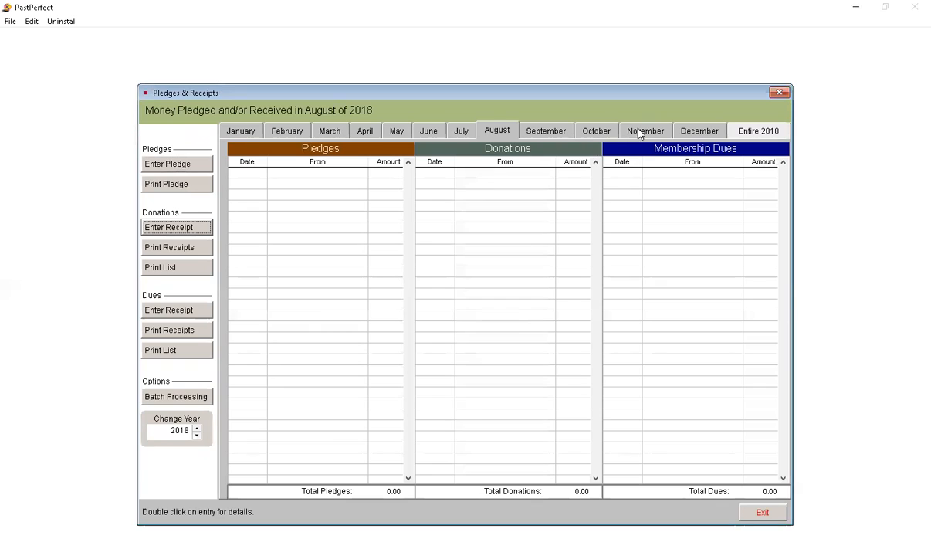
Step: View the 2018 pledges and receipts for December, the entire year, January, April and July, and exit Pledges & Receipts
left_click(696, 132)
left_click(740, 135)
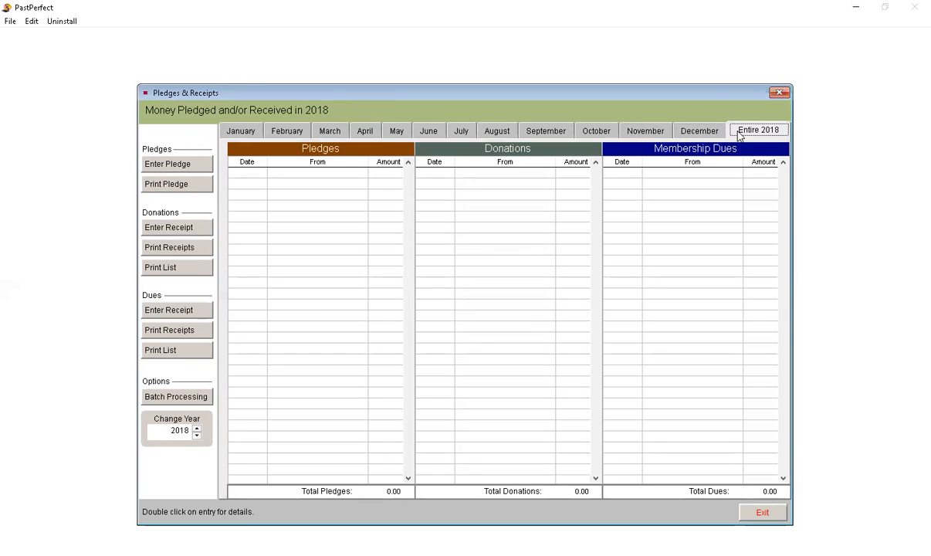
left_click(249, 129)
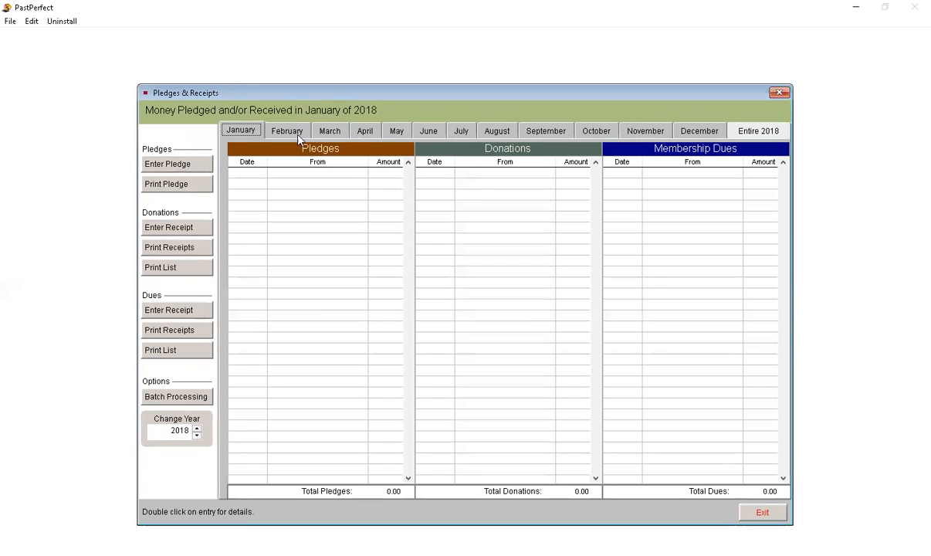
left_click(366, 132)
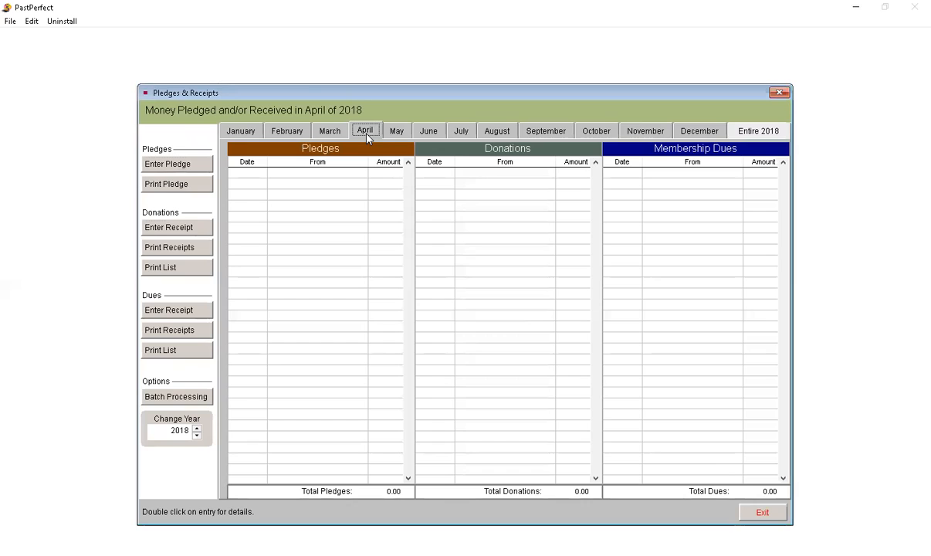
left_click(473, 132)
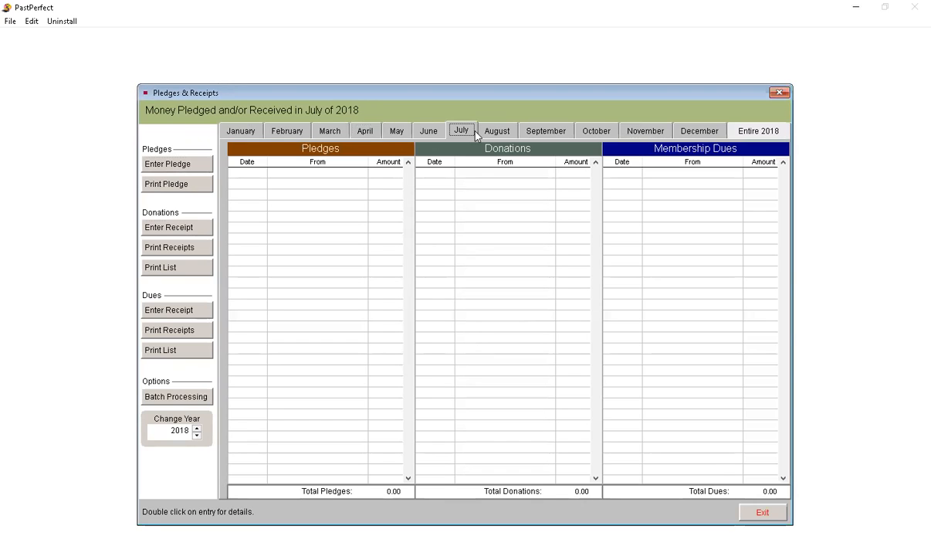
left_click(755, 516)
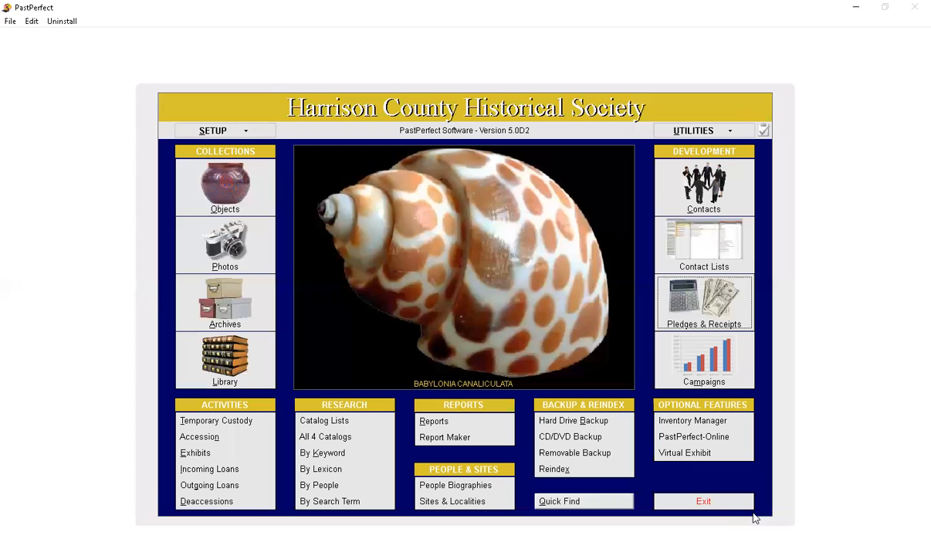
Step: Review the blank new campaign record in Campaign Management, cancel it, and exit
left_click(703, 372)
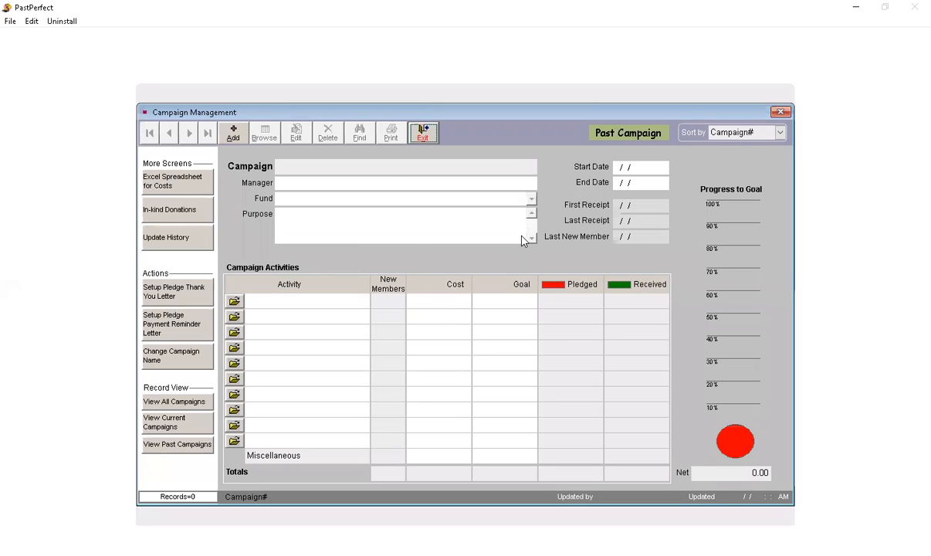
left_click(231, 134)
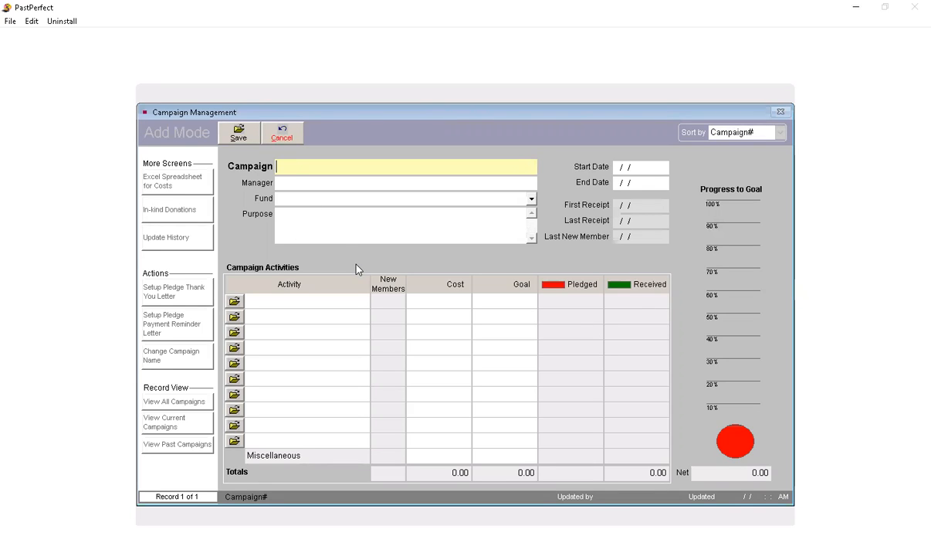
left_click(279, 137)
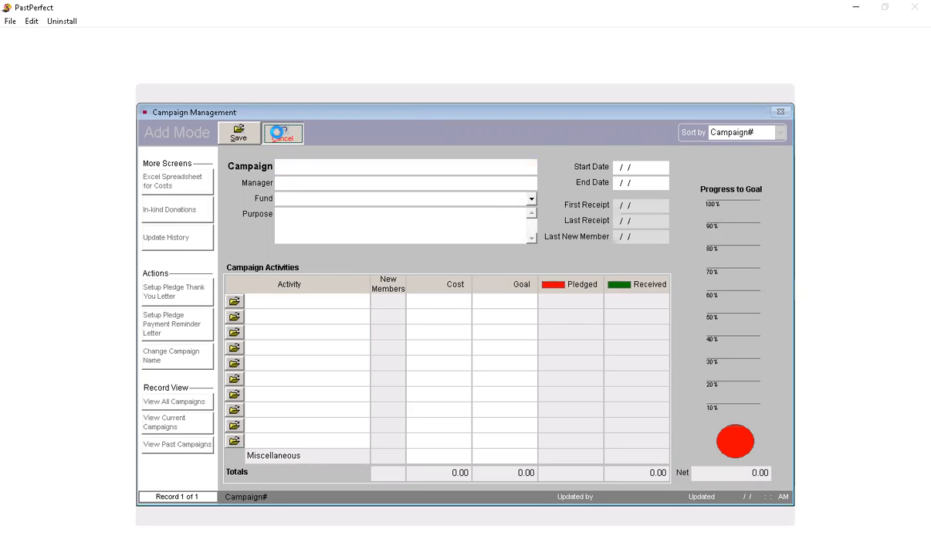
left_click(466, 327)
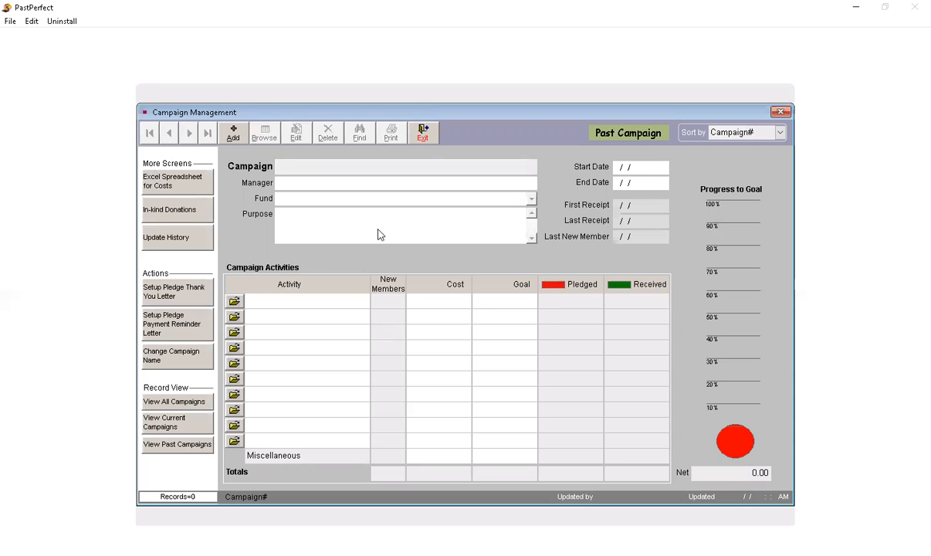
left_click(422, 134)
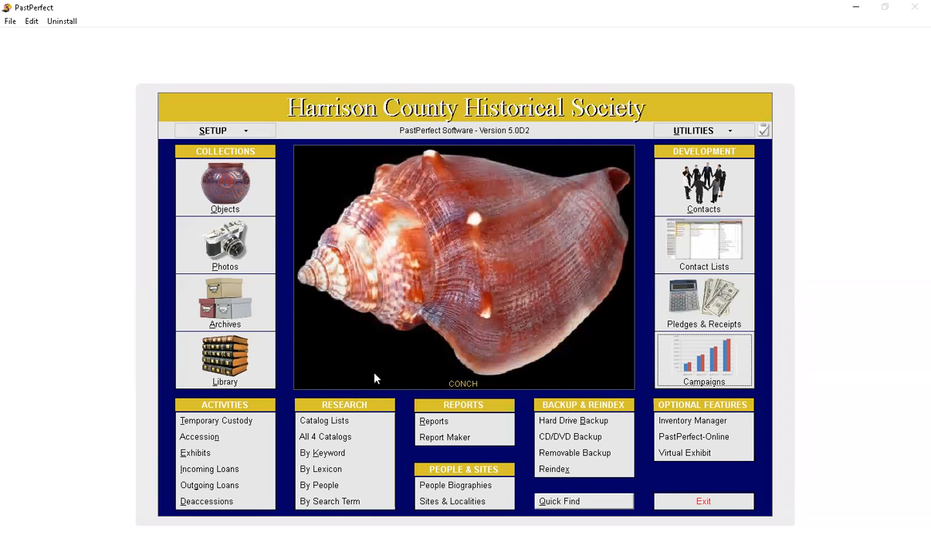
Step: Review the Temporary Custody screen and its new receipt options, cancel the new receipt, and exit
left_click(228, 419)
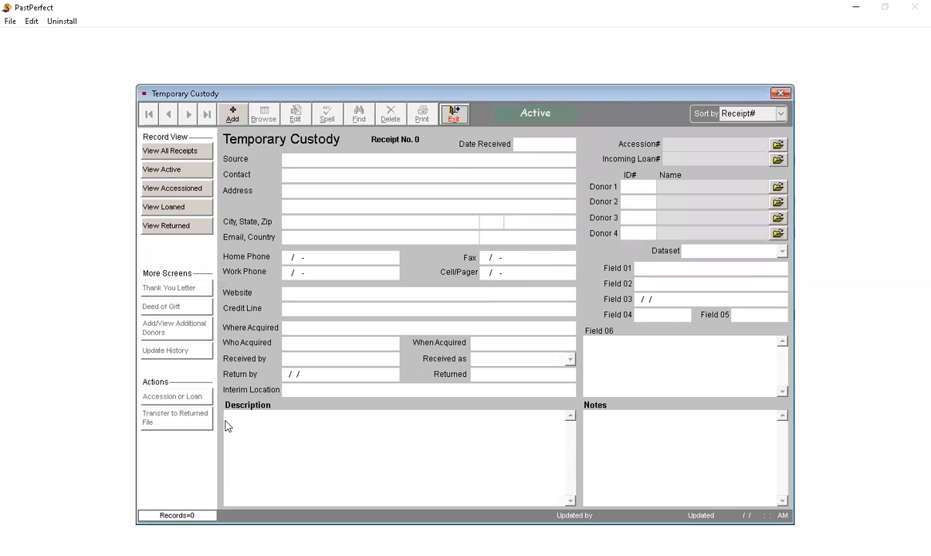
left_click(230, 112)
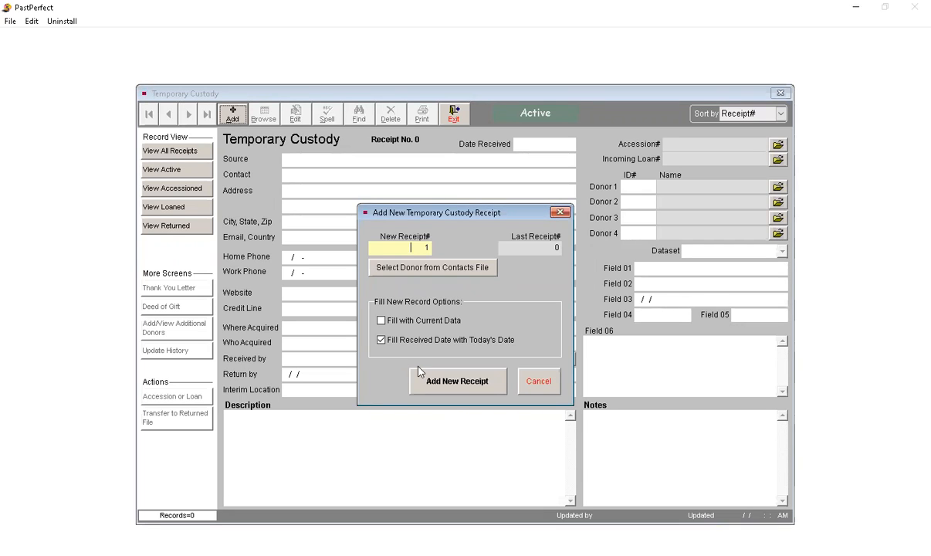
left_click(539, 381)
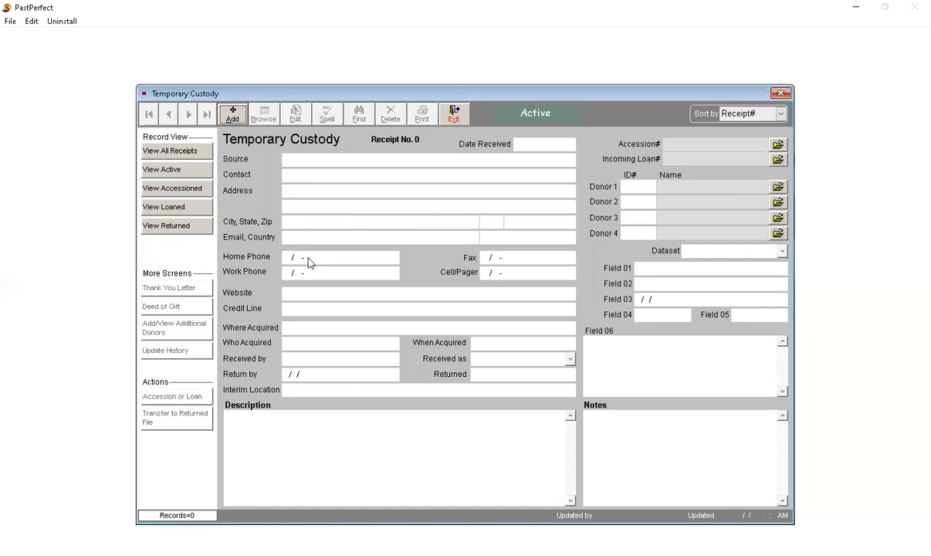
left_click(453, 115)
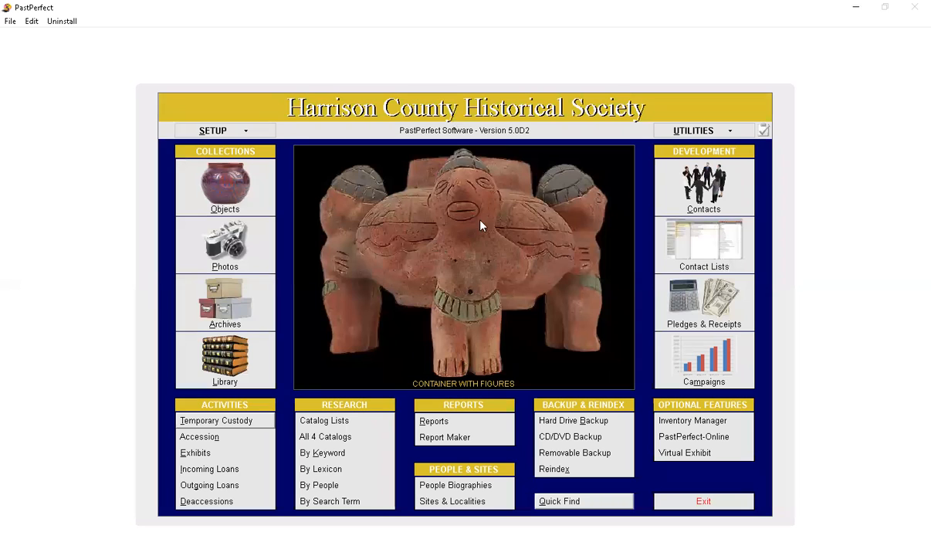
Step: Browse the accession records from the first one forward through several records, and go to the last record
left_click(243, 438)
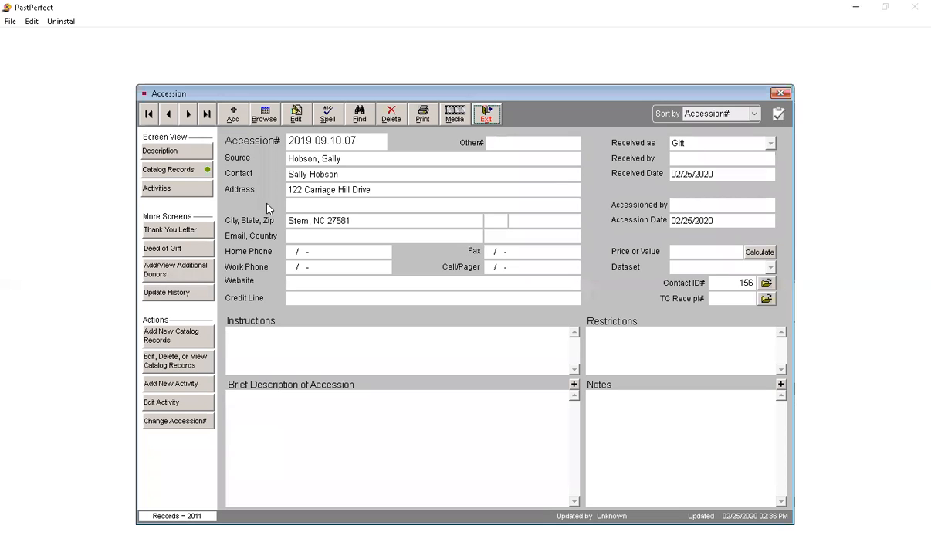
left_click(149, 115)
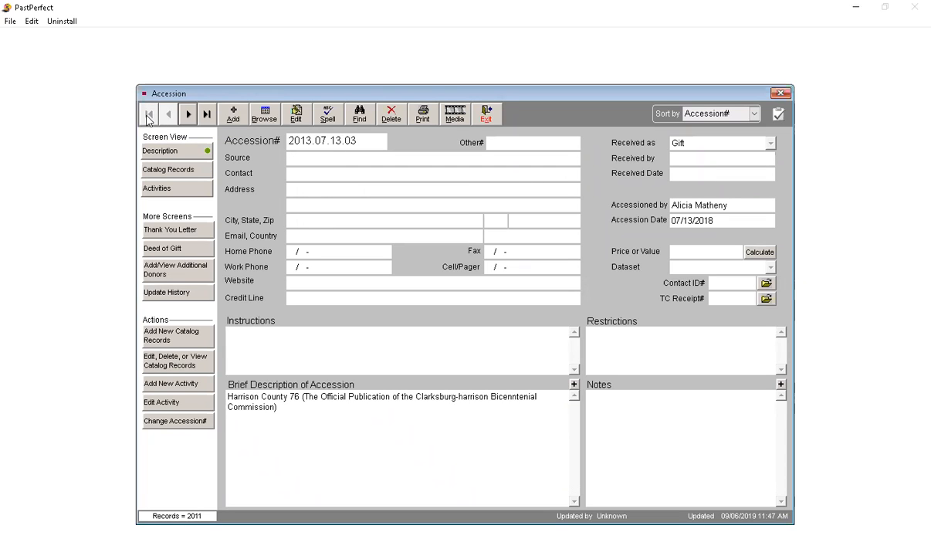
left_click(188, 114)
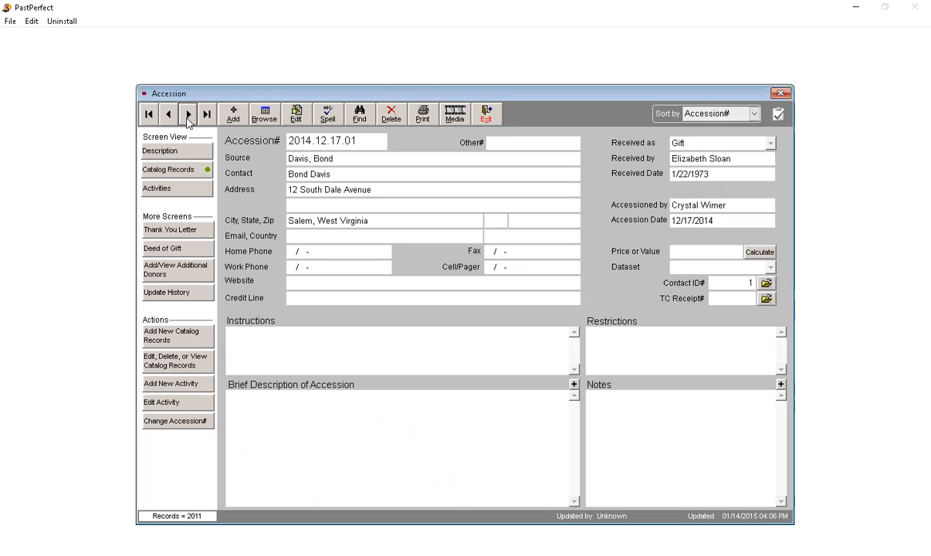
left_click(188, 114)
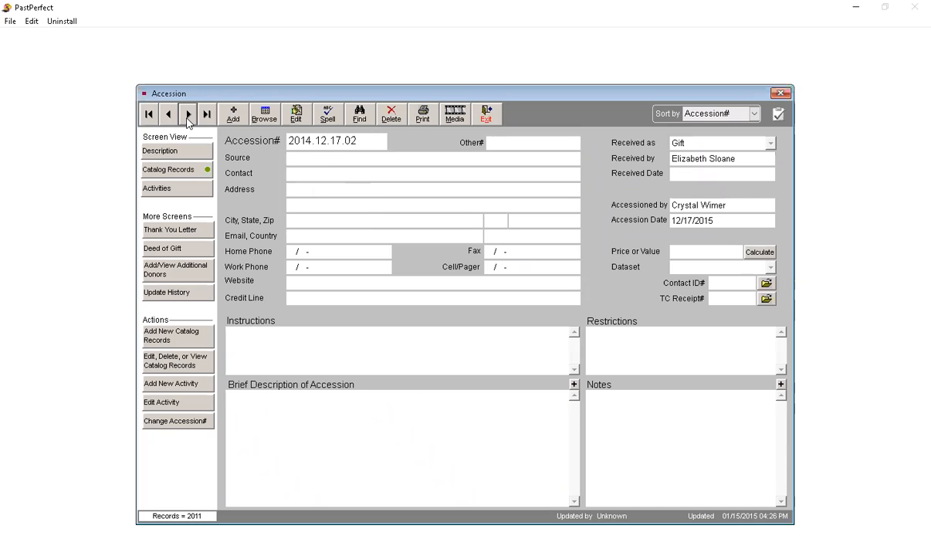
left_click(187, 114)
left_click(188, 114)
left_click(187, 115)
left_click(187, 115)
left_click(187, 114)
left_click(188, 114)
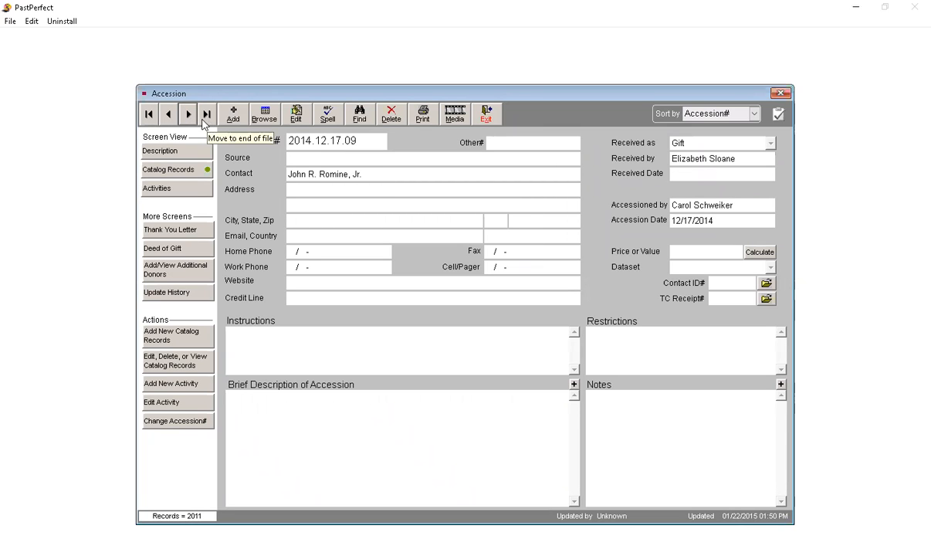
left_click(187, 114)
left_click(187, 114)
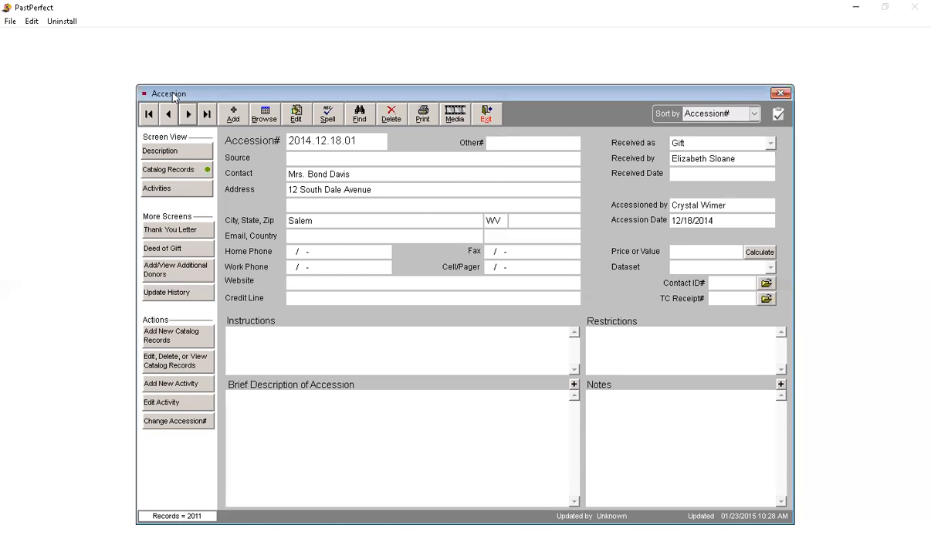
left_click(207, 115)
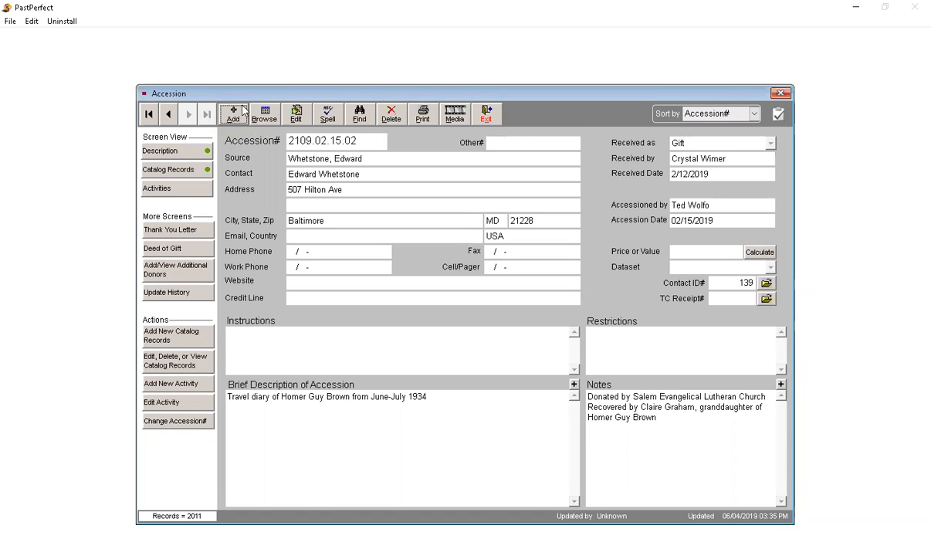
Step: Review the options for adding a new accession, and cancel without creating a record
left_click(234, 115)
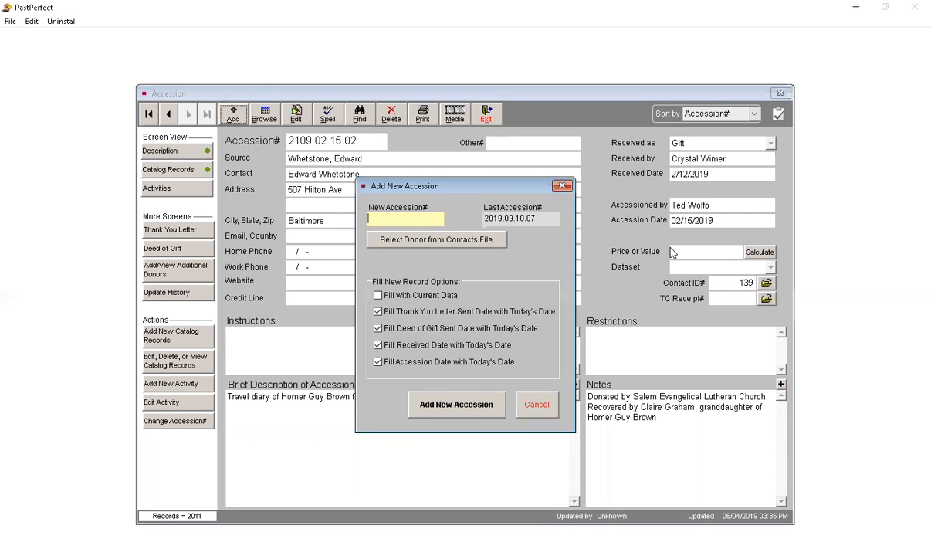
left_click(538, 406)
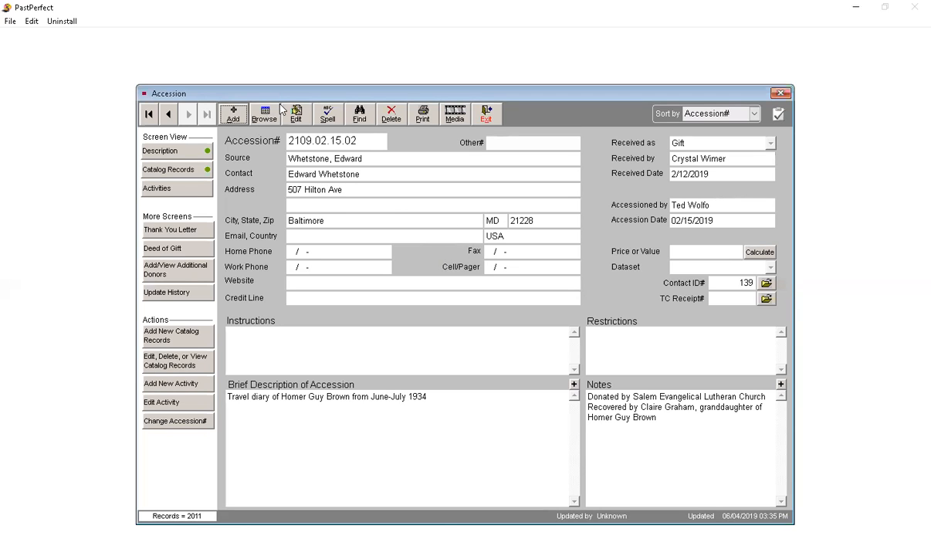
Step: Edit accession 2109.02.15.02, correct the surname's last letter to "e" in Accessioned by, and choose the matching name from the Users authority file
left_click(301, 116)
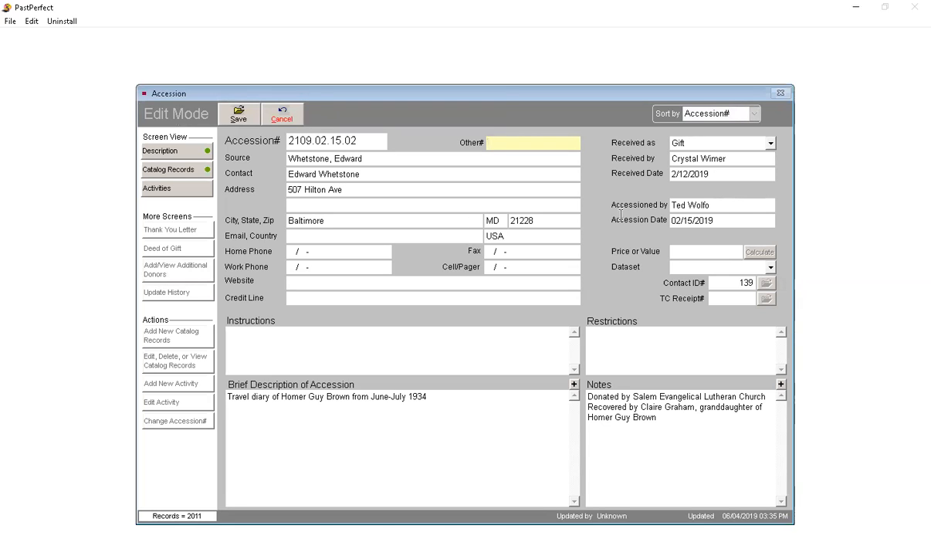
left_click(714, 207)
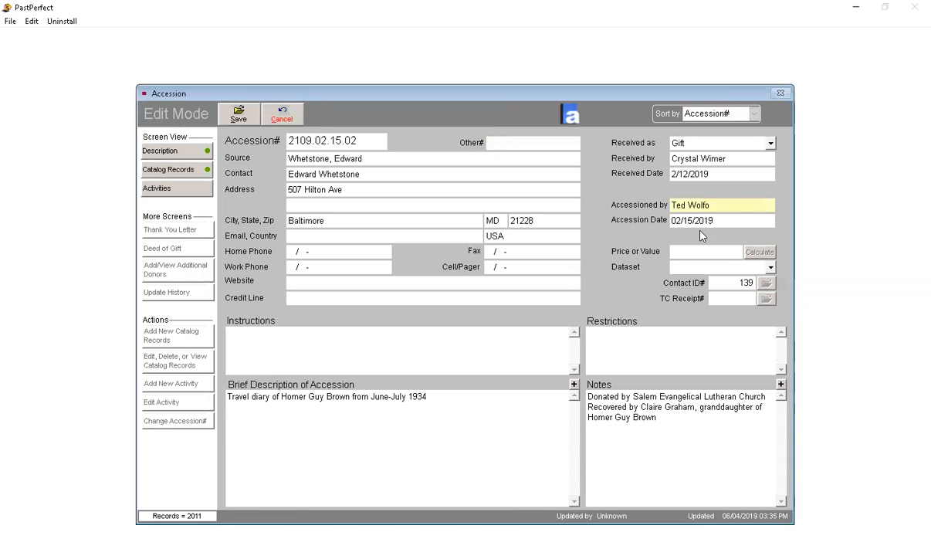
type("e")
double_click(714, 206)
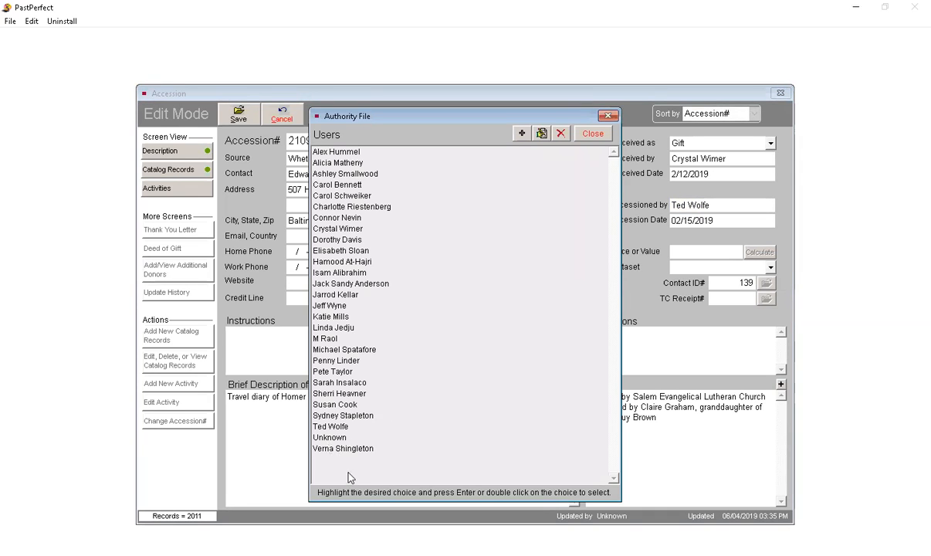
left_click(338, 427)
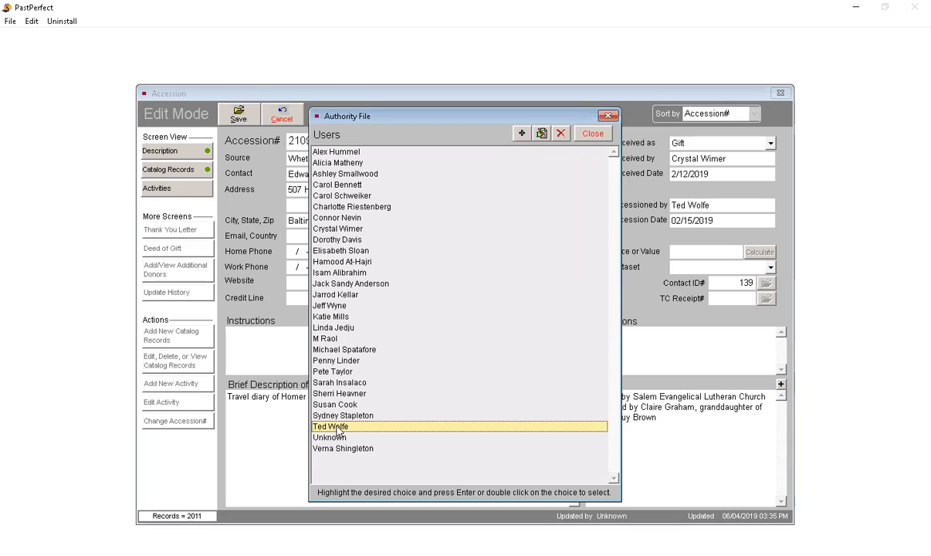
double_click(338, 428)
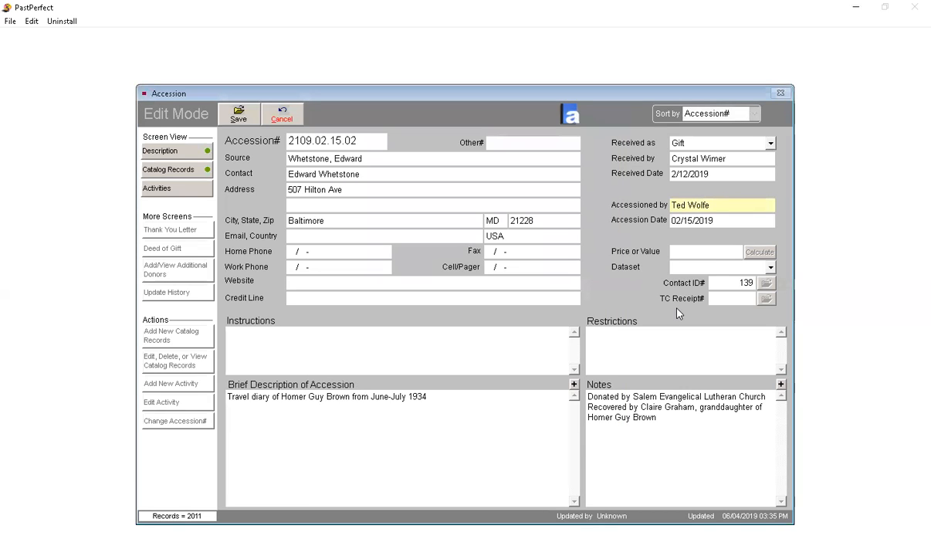
Step: Open the Users authority file from Accessioned by and view the new user entry box, leaving it without adding anyone
double_click(733, 205)
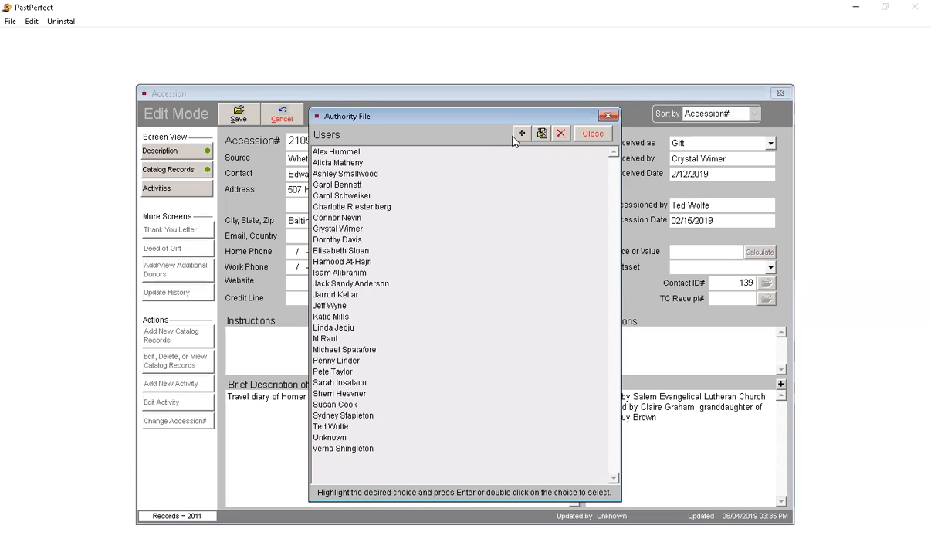
left_click(521, 135)
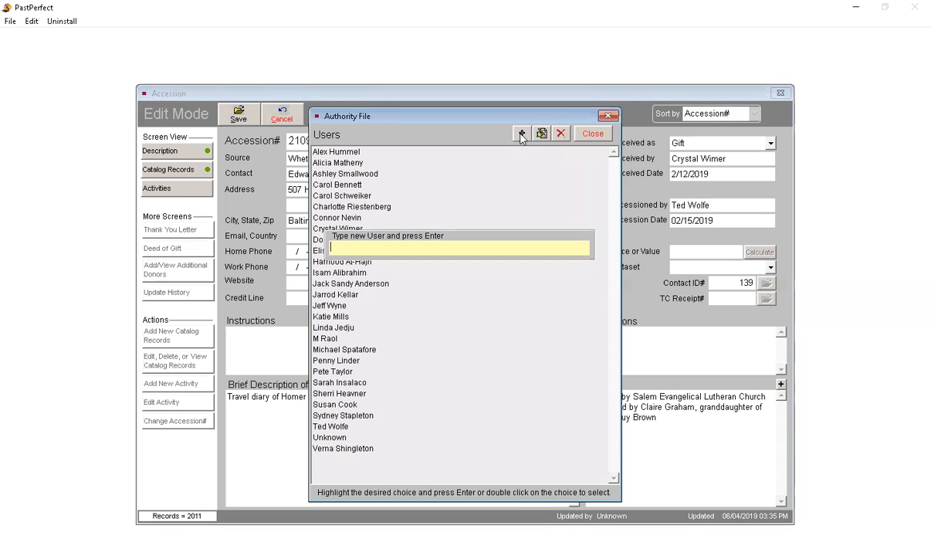
left_click(519, 133)
left_click(500, 184)
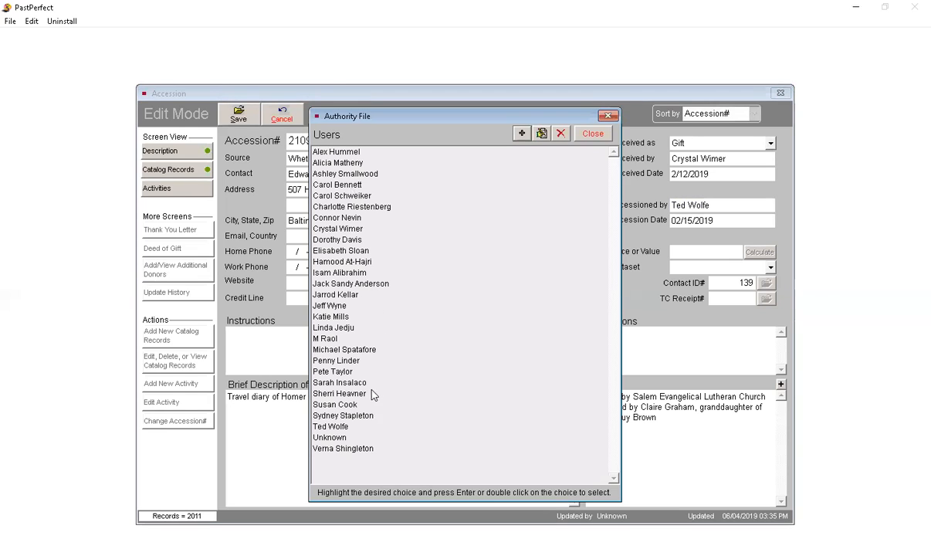
Step: Delete the nineteenth user from the Users authority file and close the list
left_click(366, 350)
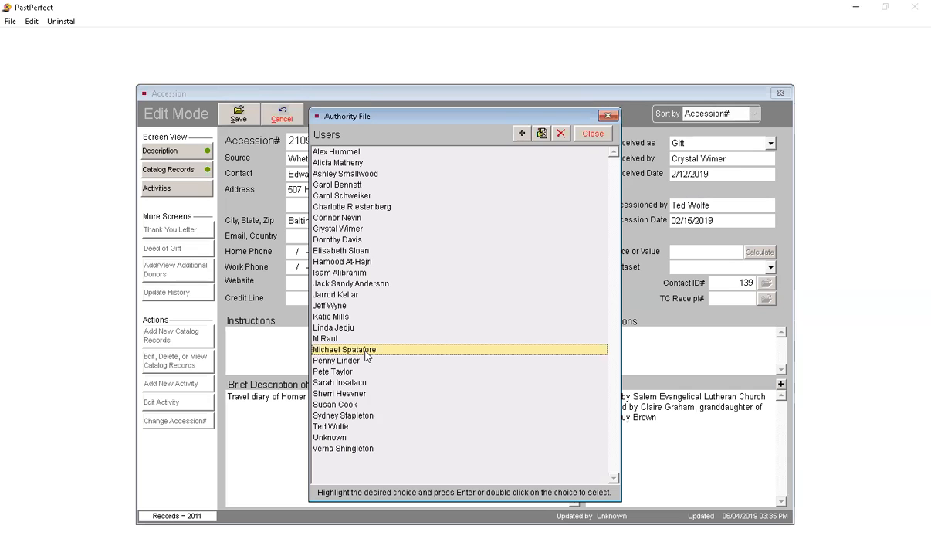
left_click(561, 134)
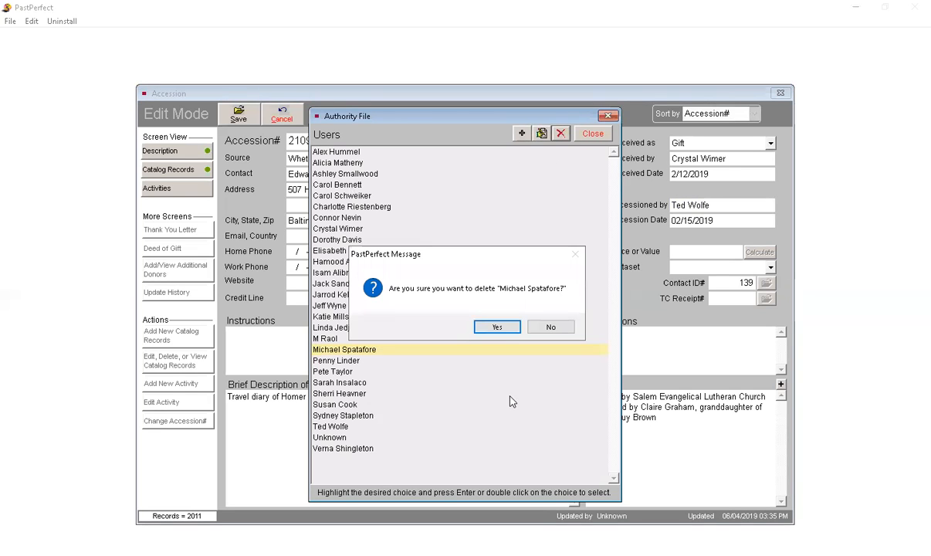
left_click(493, 327)
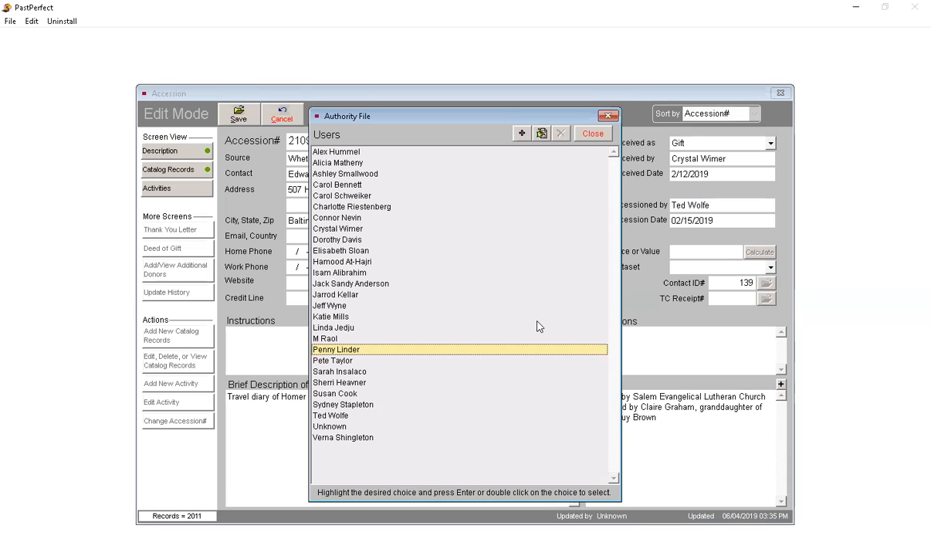
left_click(585, 136)
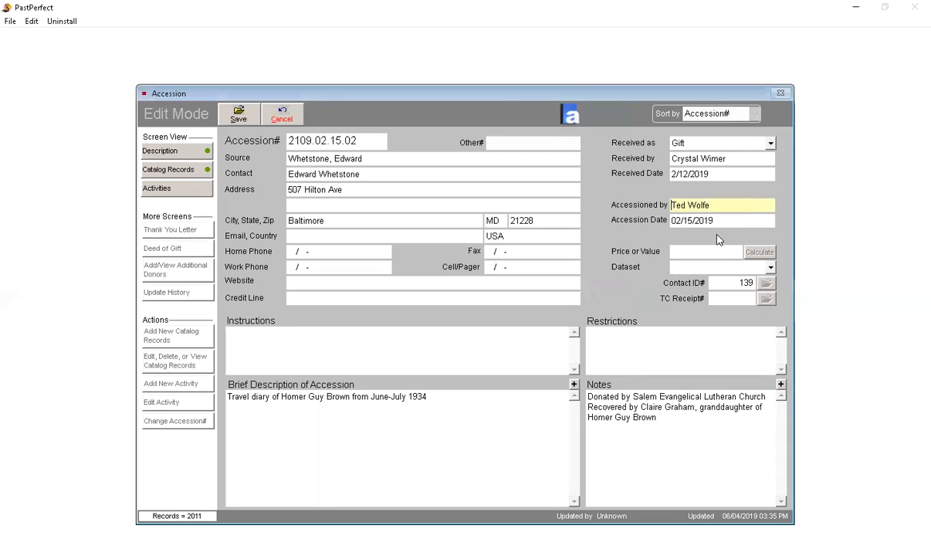
Step: Review the Received by, Accessioned by and Accession Date fields and the Received as choices, and save the accession record
left_click(753, 158)
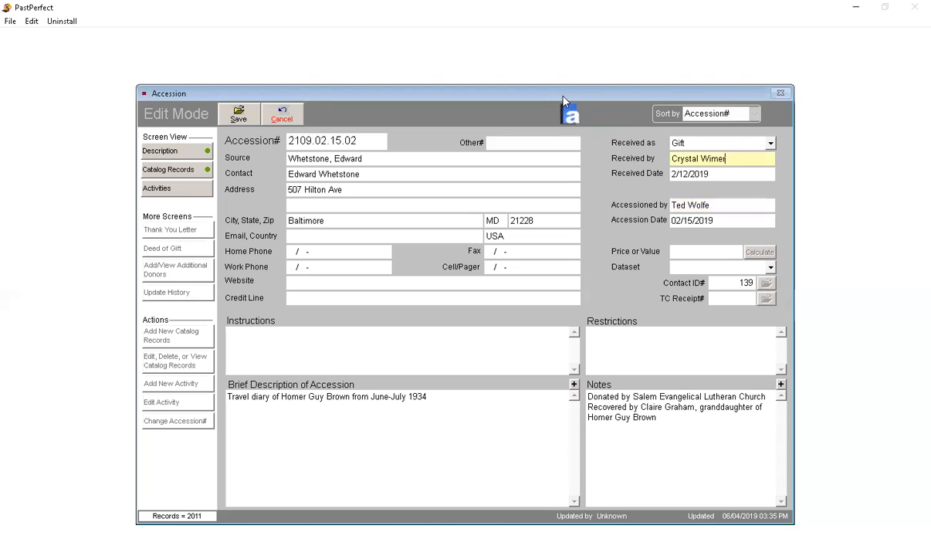
left_click(749, 206)
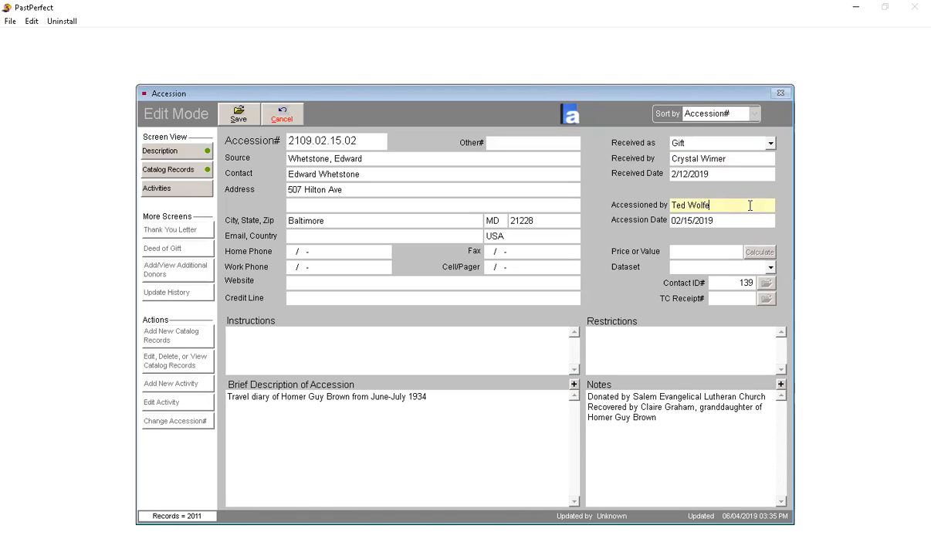
left_click(745, 219)
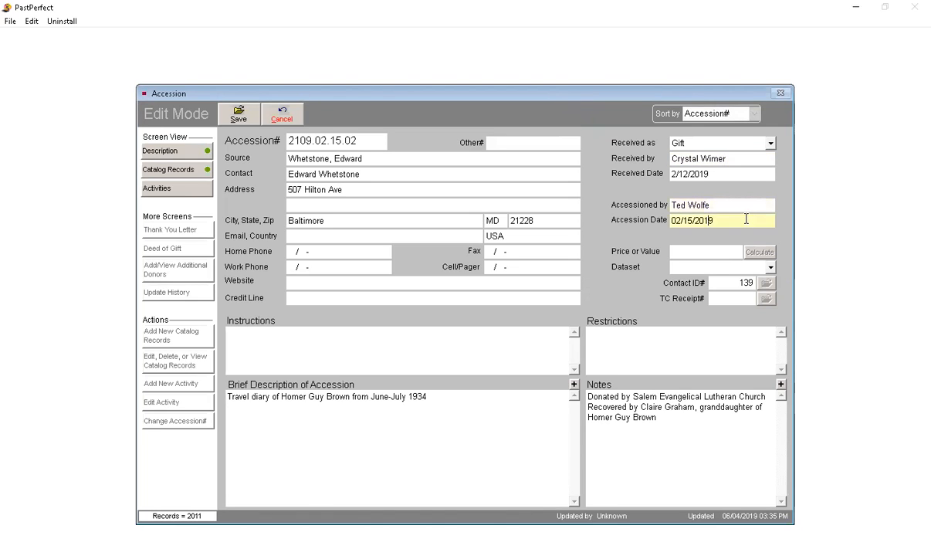
left_click(770, 143)
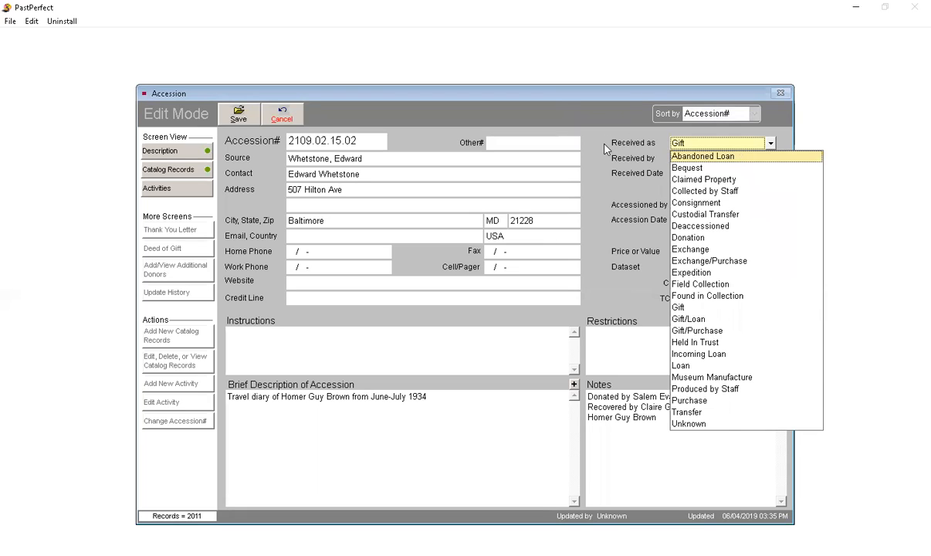
left_click(569, 135)
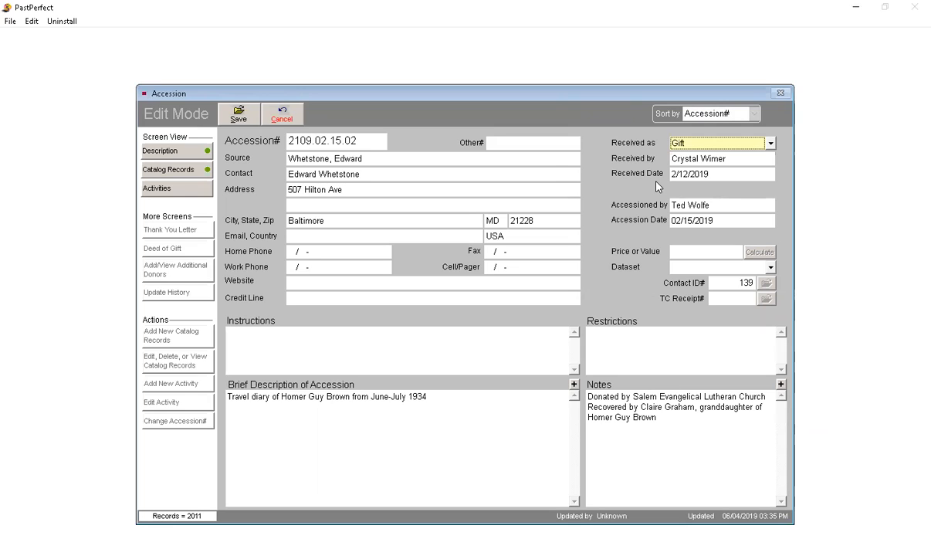
left_click(236, 113)
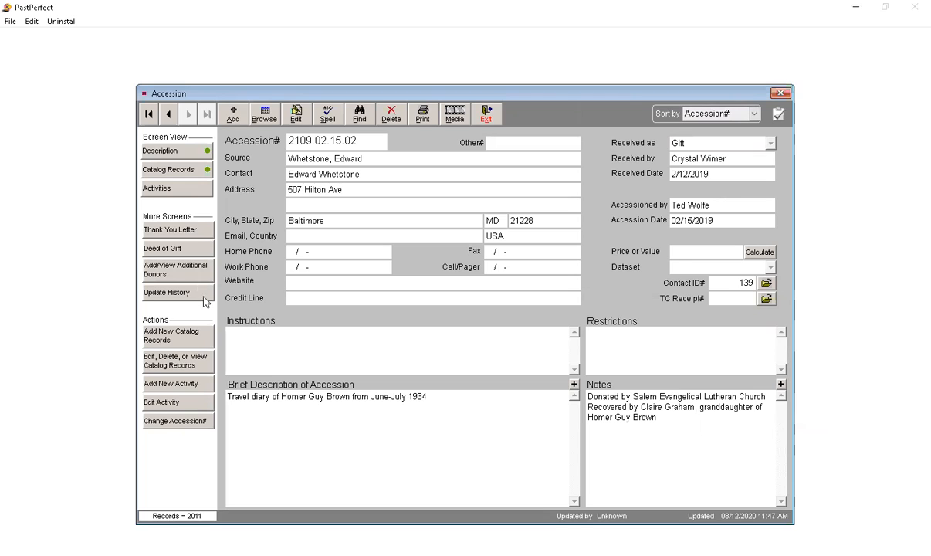
Step: View the accession's Deed of Gift form, close it, and exit the Accession screen
left_click(189, 251)
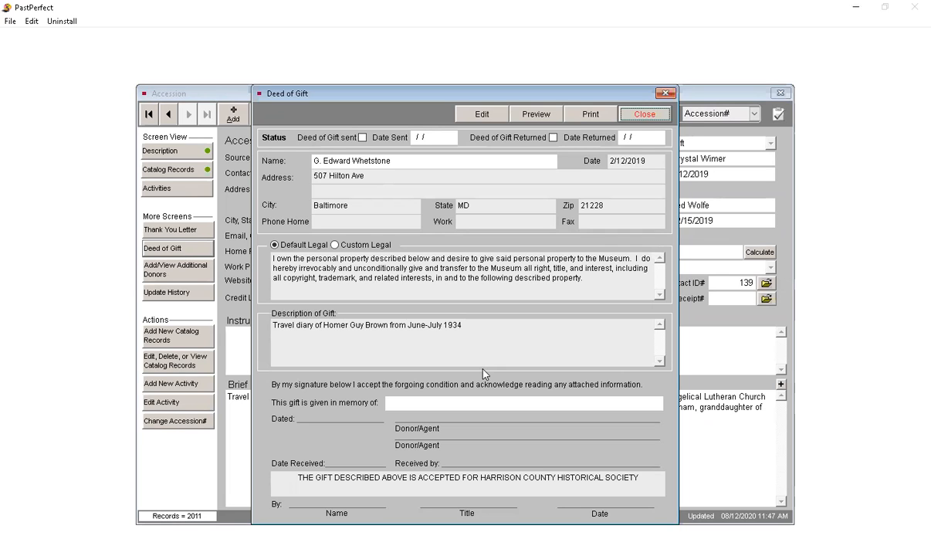
left_click(646, 114)
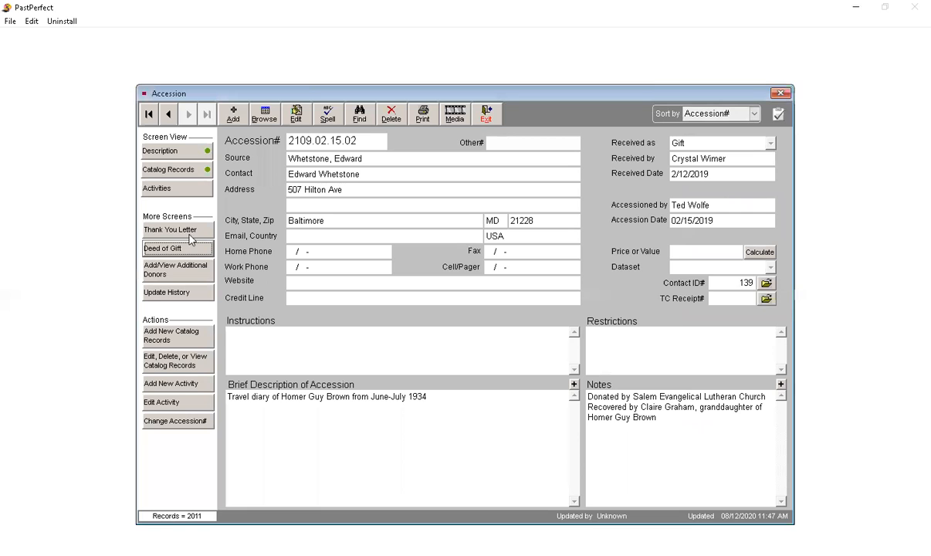
left_click(491, 118)
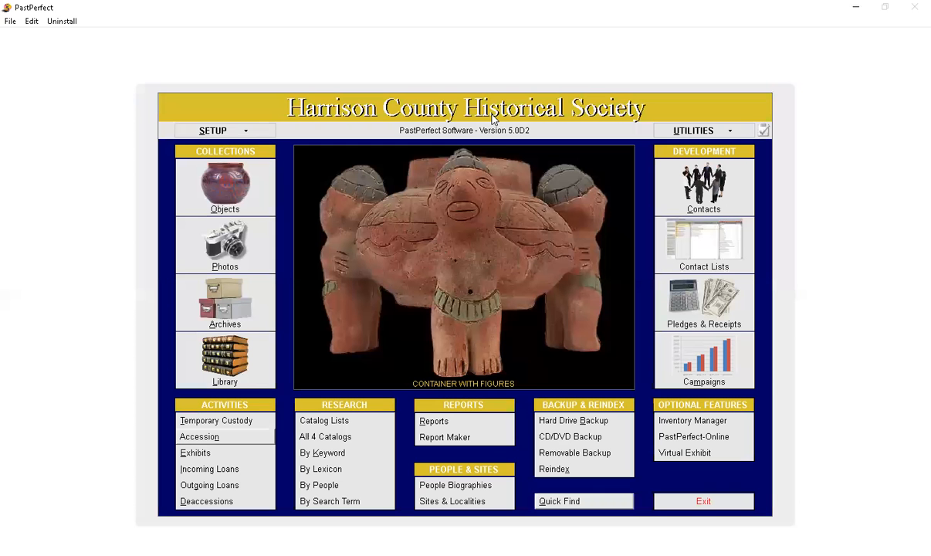
Step: Review the Exhibits screen with its new exhibit prompt, catalog records and all-exhibits view, cancel the new exhibit, and exit
left_click(196, 453)
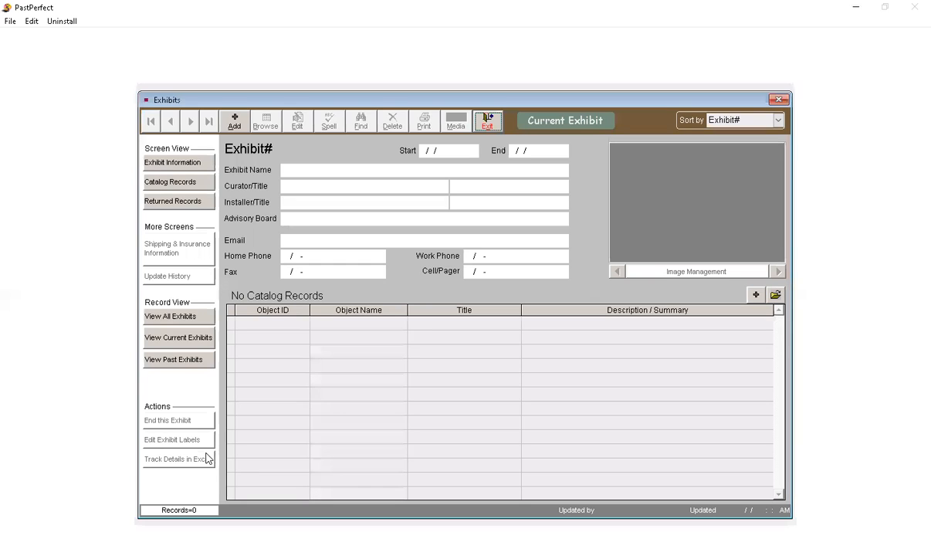
left_click(245, 128)
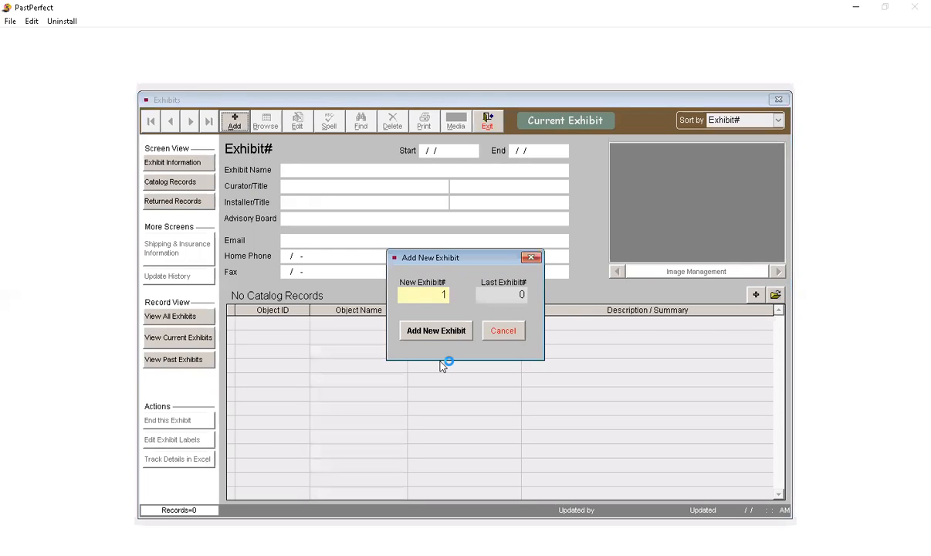
left_click(502, 331)
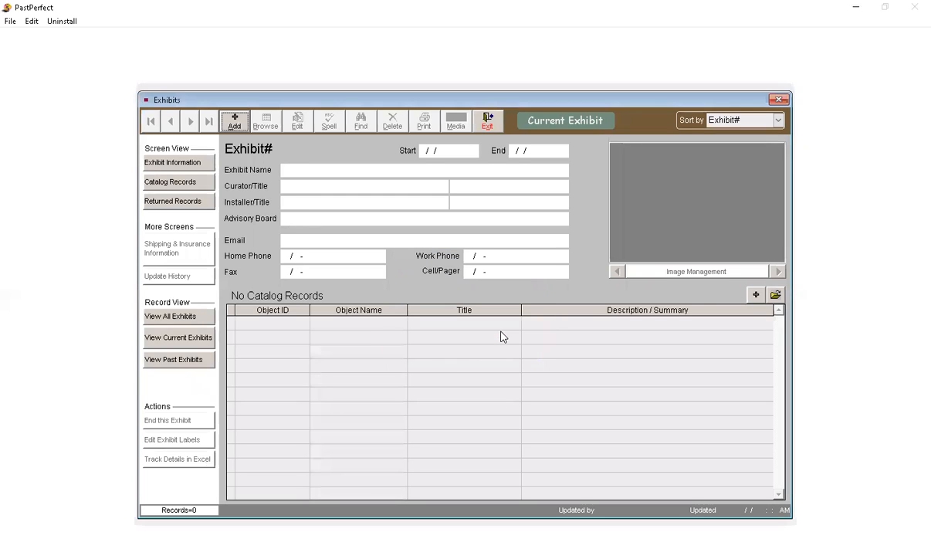
left_click(205, 209)
left_click(185, 182)
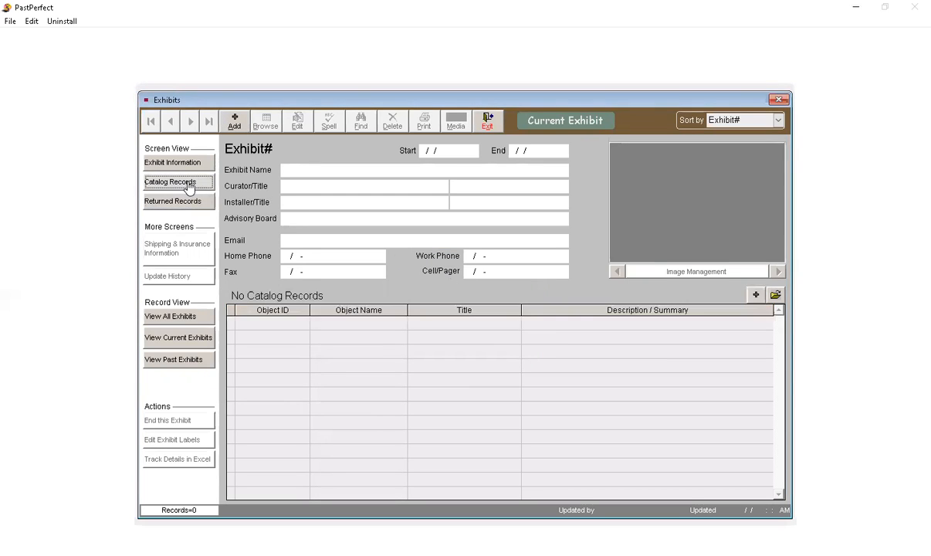
left_click(185, 319)
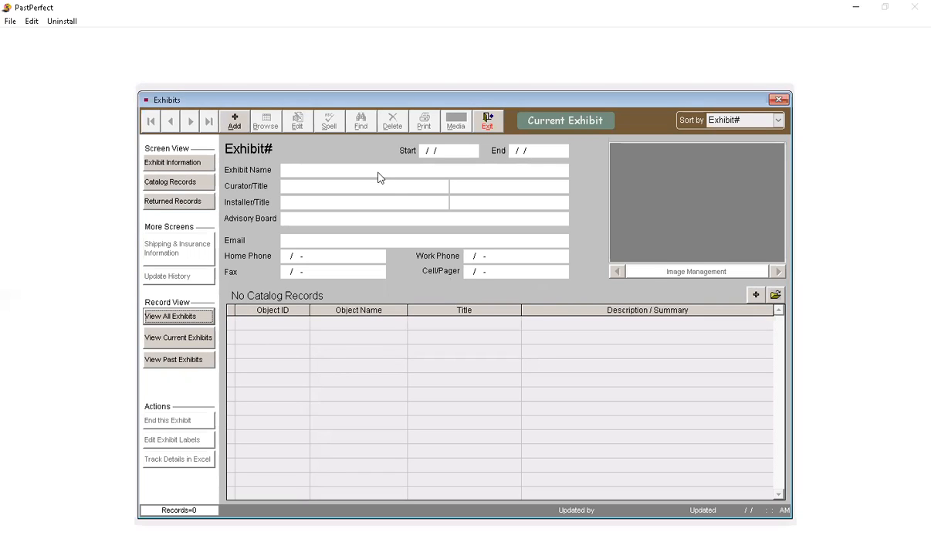
left_click(488, 124)
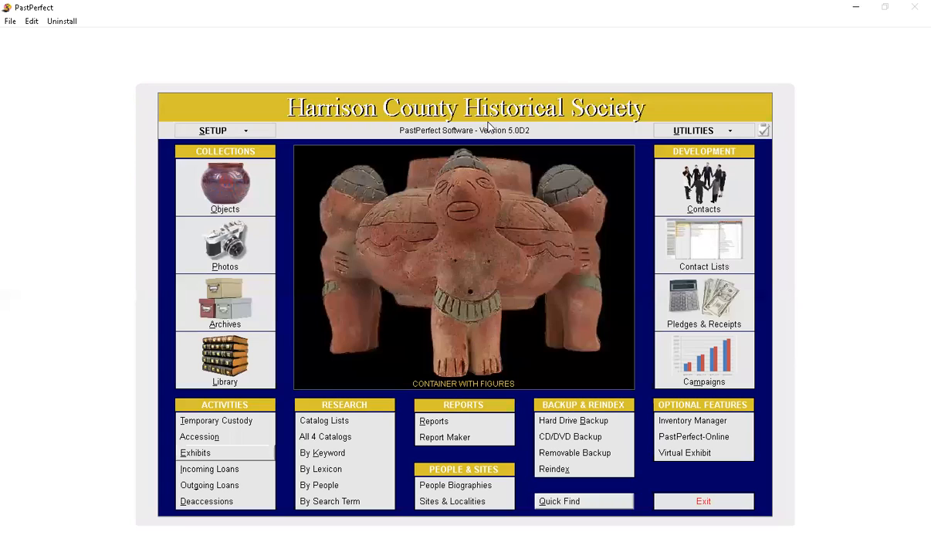
Step: Review the Incoming Loans screen and its new loan options, cancel the new loan, and exit
left_click(258, 471)
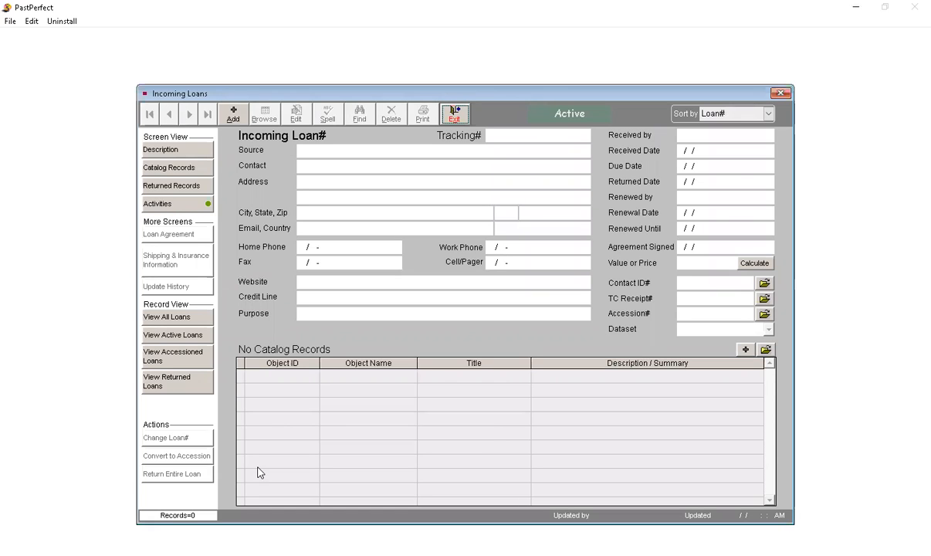
left_click(233, 115)
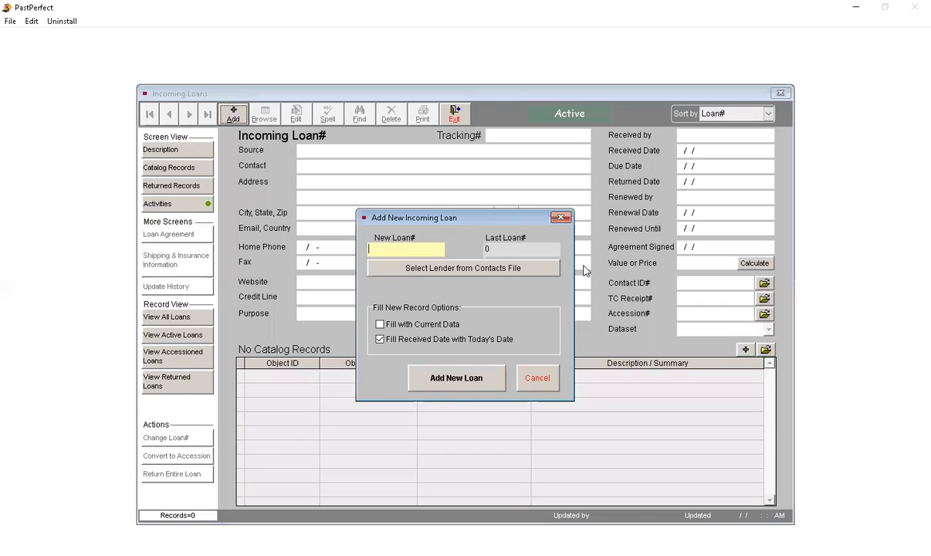
left_click(538, 379)
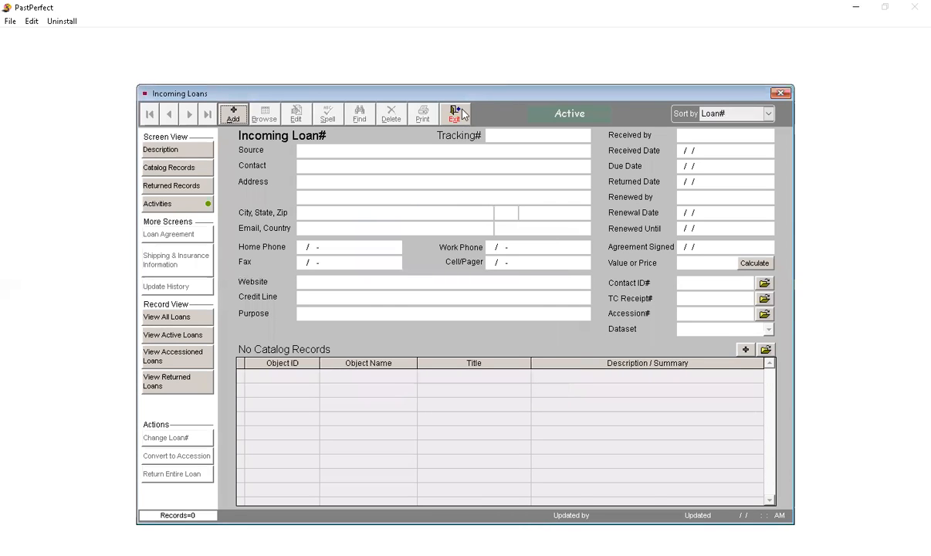
left_click(455, 116)
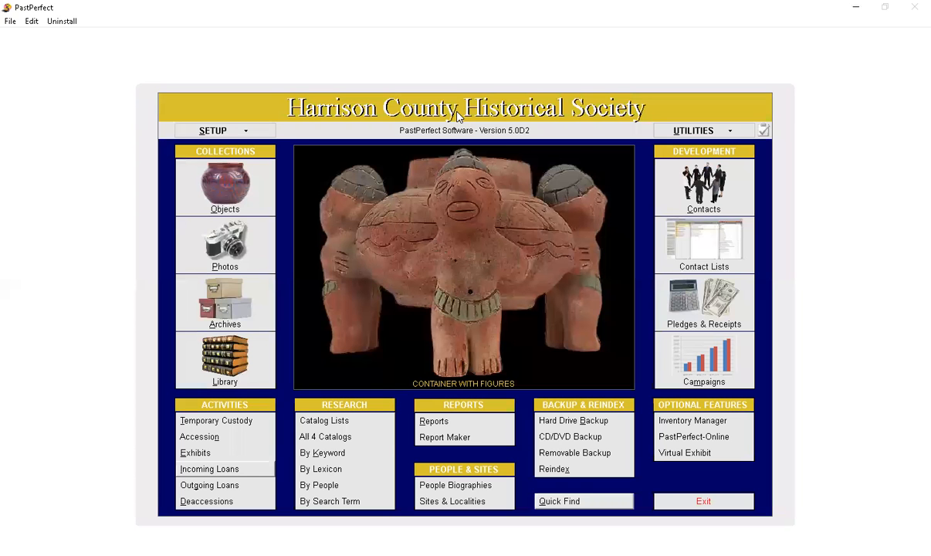
Step: Review the Outgoing Loans screen, exit it, and open the Deaccessions screen
left_click(236, 490)
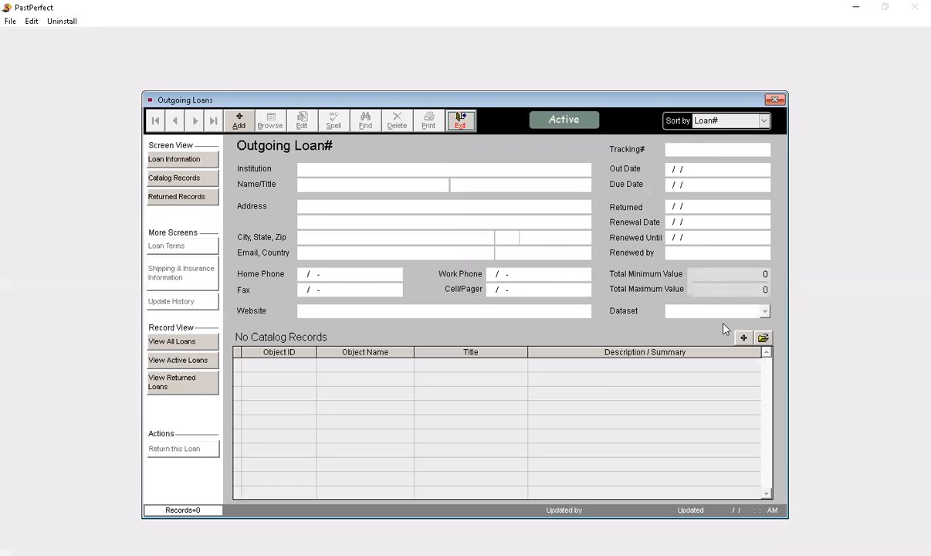
left_click(460, 120)
left_click(213, 500)
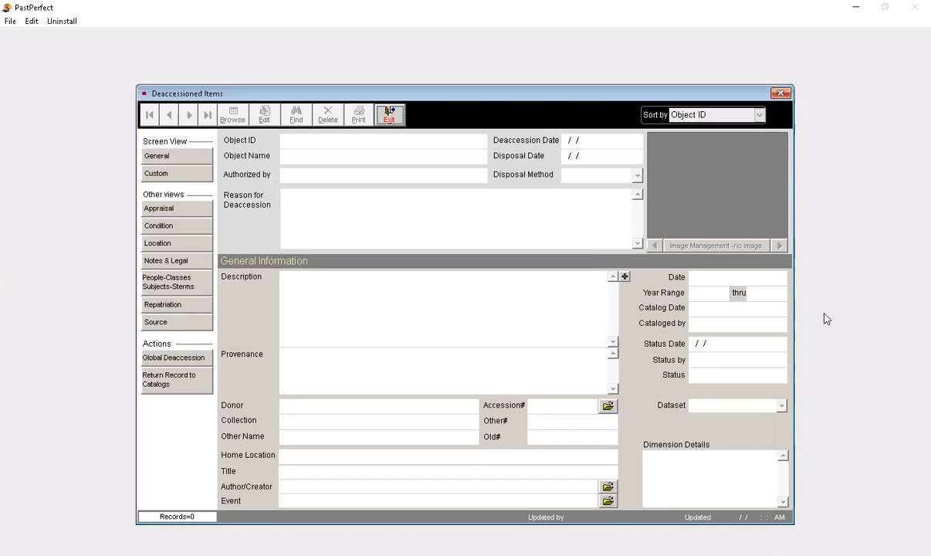
Step: Exit the Deaccessions screen and open the Bonnet record in the Objects catalog for editing
left_click(385, 113)
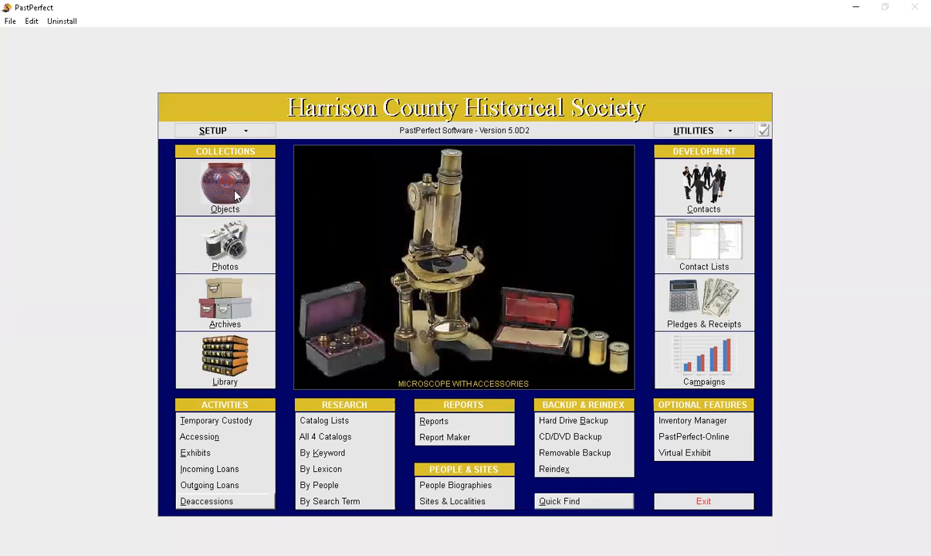
left_click(235, 194)
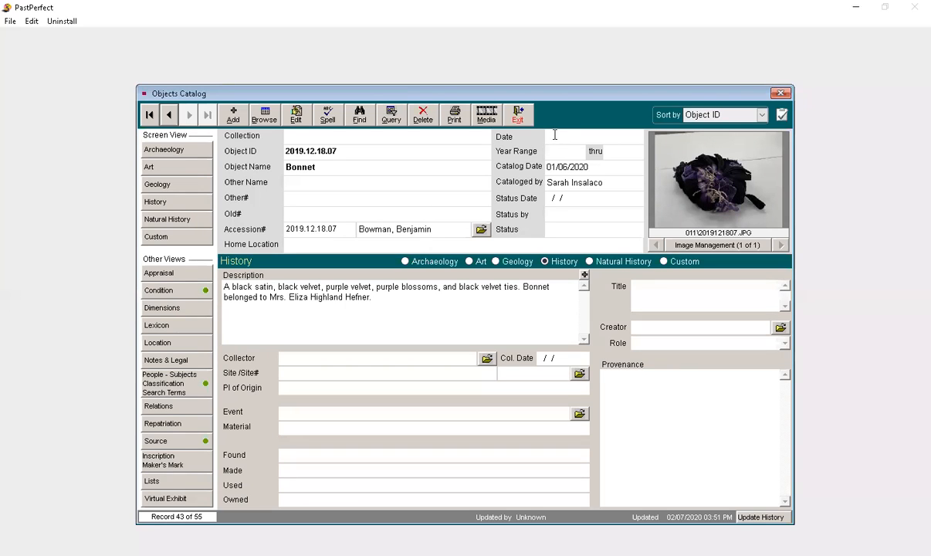
left_click(306, 123)
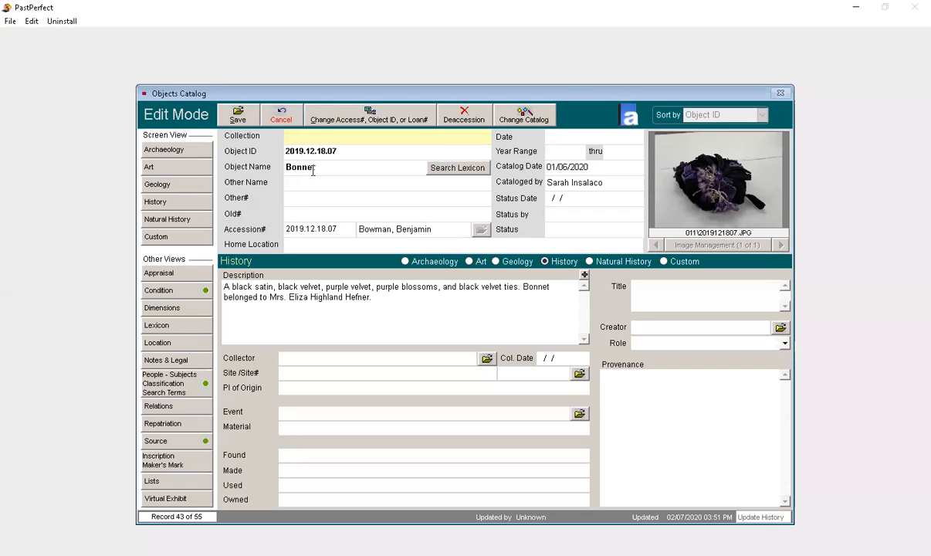
Step: Look over the Lexicon search for the object name, cancel it, and check the Old#, Home Location and Collector fields
left_click(475, 171)
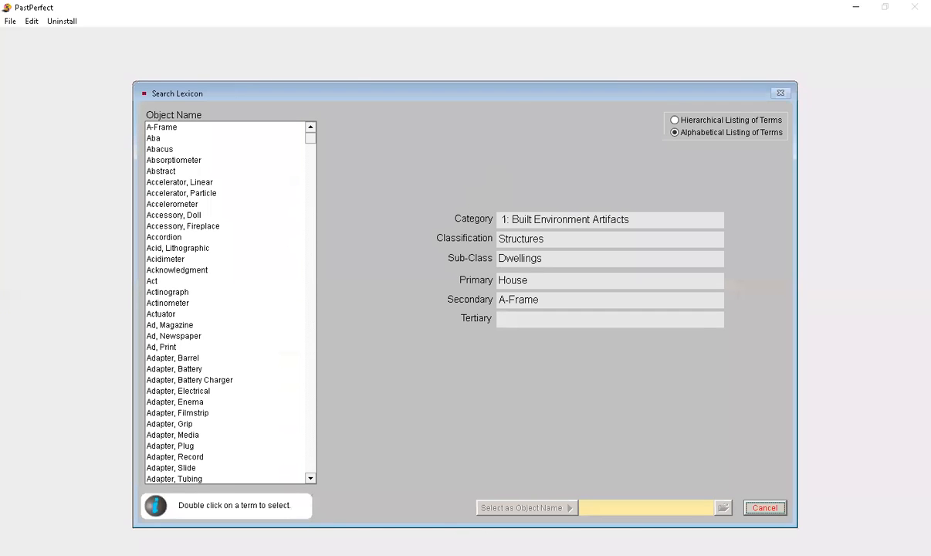
left_click(773, 508)
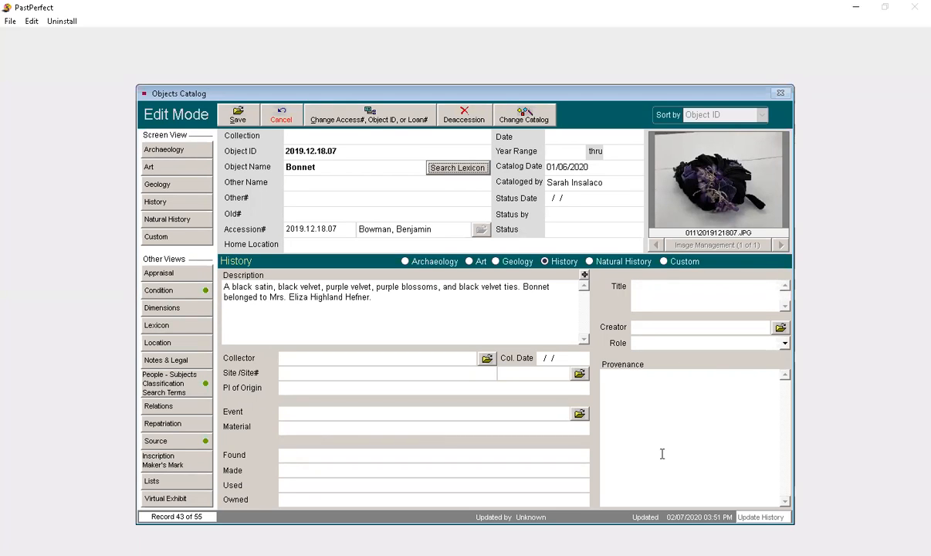
left_click(307, 213)
left_click(317, 245)
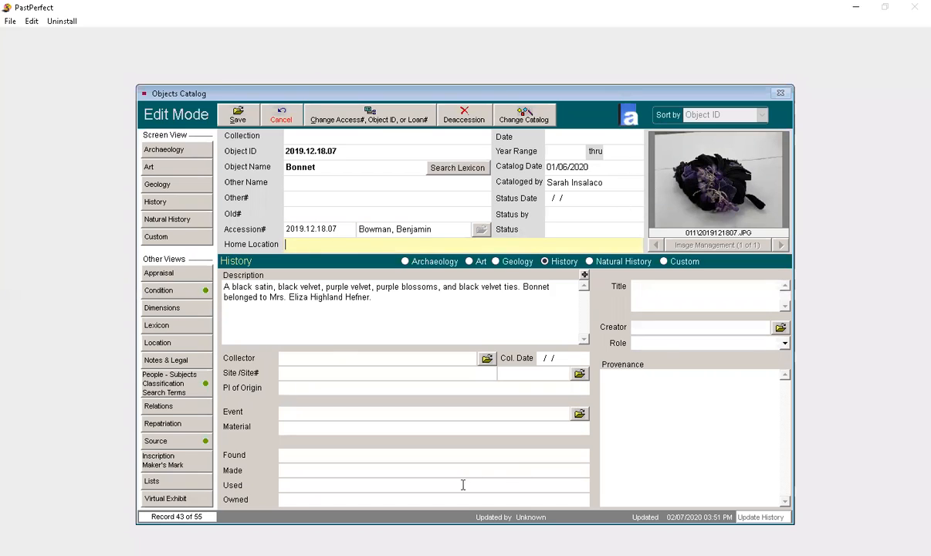
left_click(363, 357)
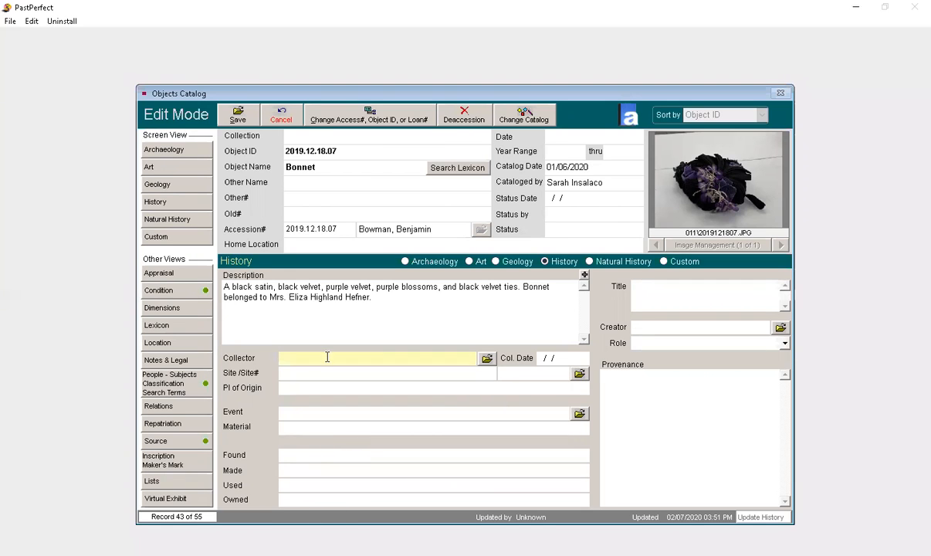
Step: Review the record's Archaeology, Art, Geology, History, Natural History and Custom screen views, ending on the History view
left_click(185, 154)
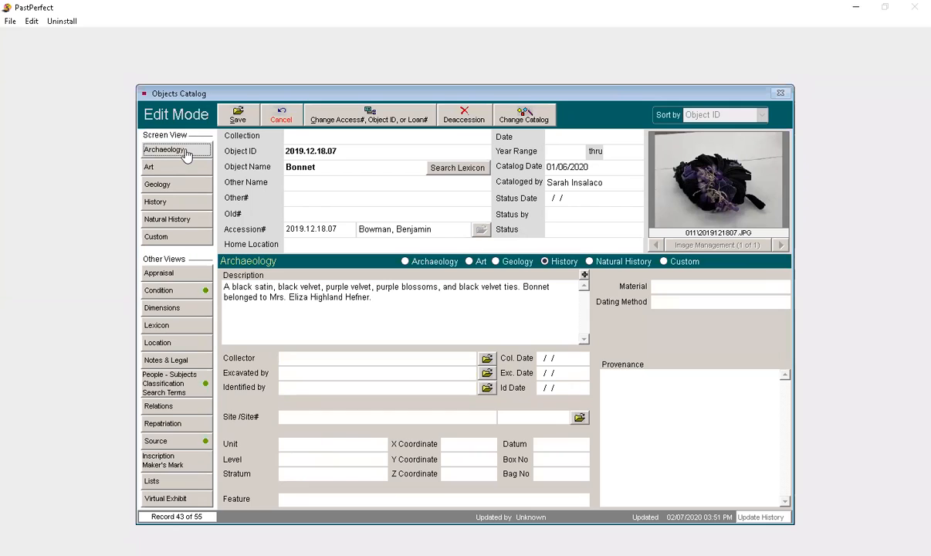
left_click(177, 170)
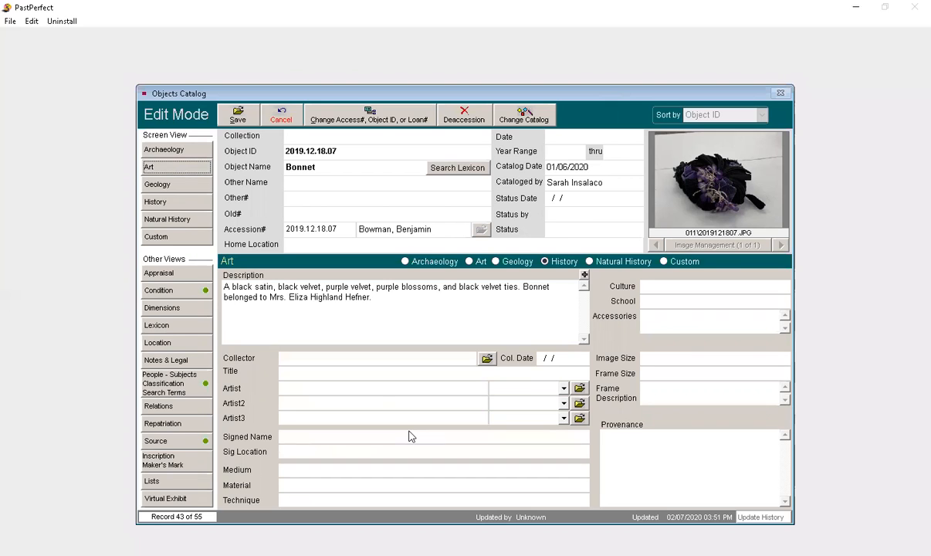
left_click(154, 190)
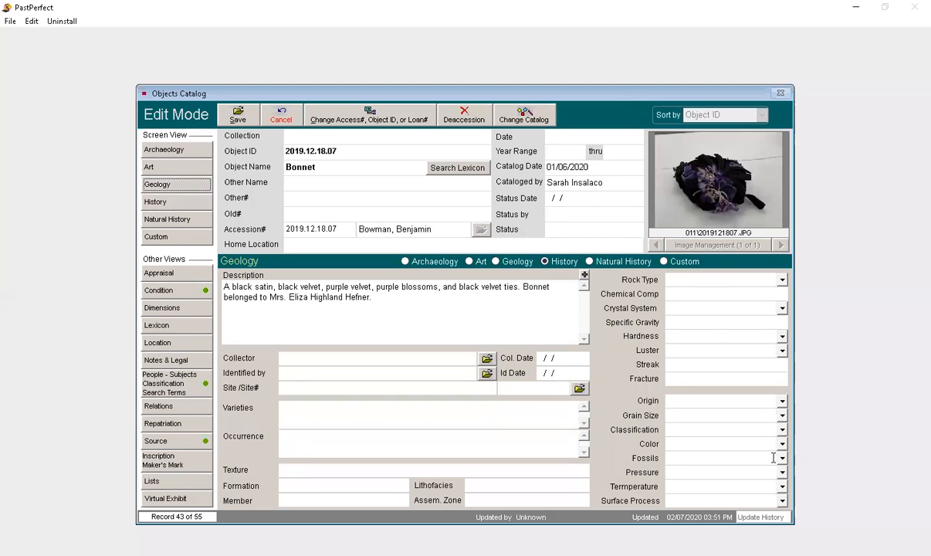
left_click(158, 202)
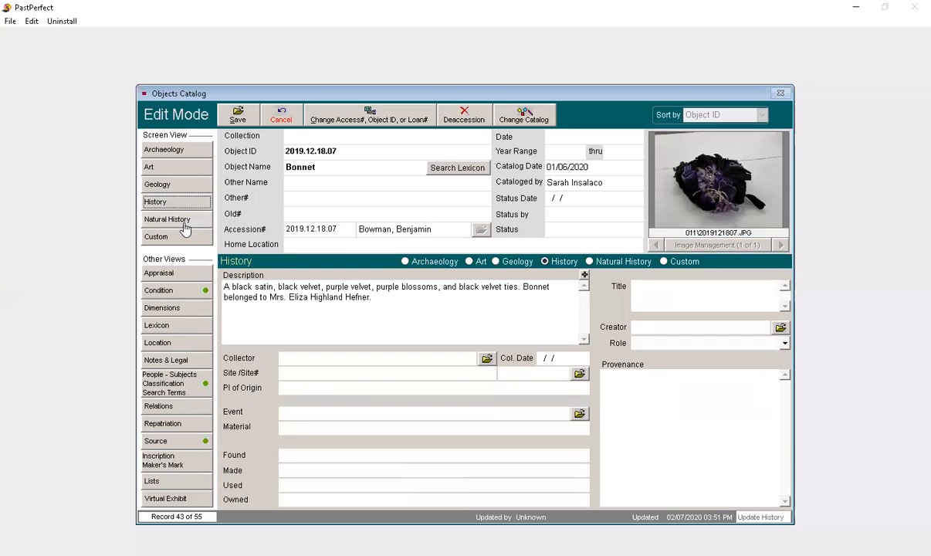
left_click(182, 220)
left_click(166, 236)
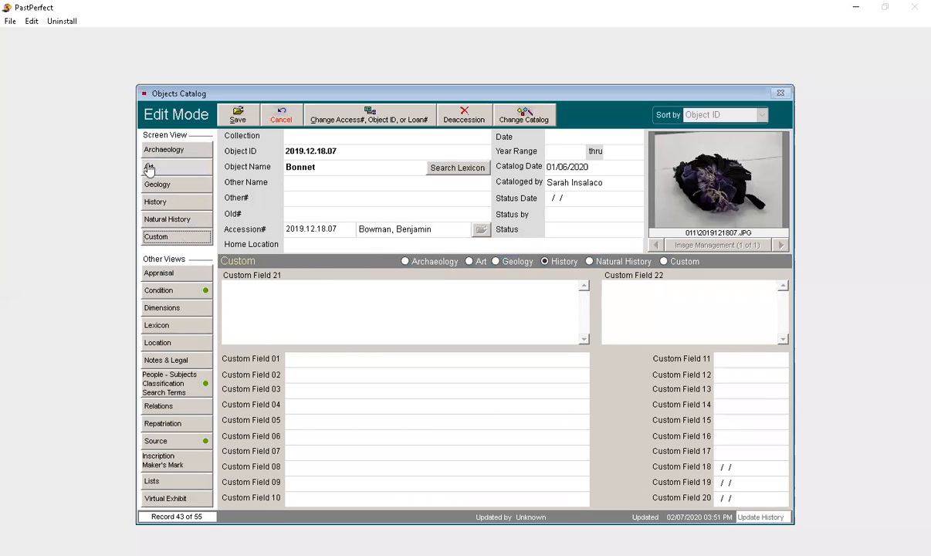
left_click(162, 205)
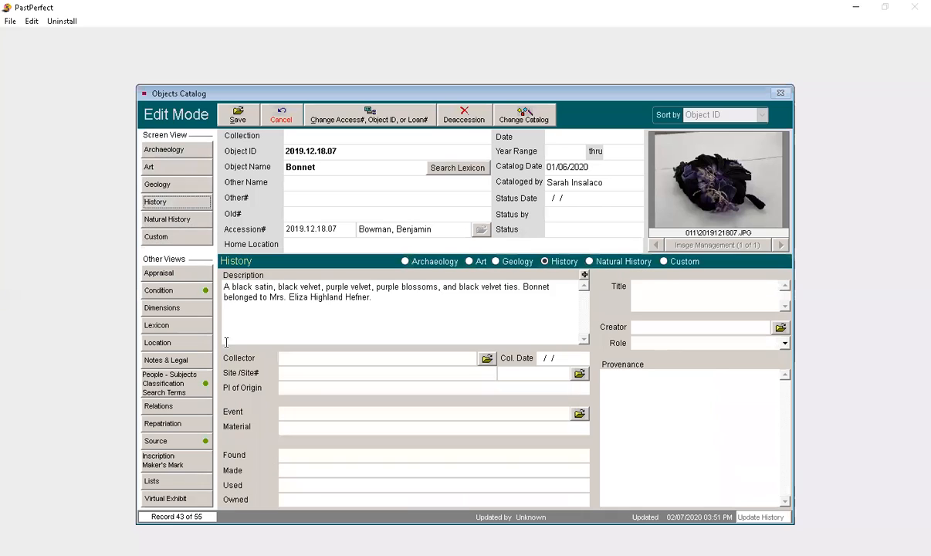
Step: Review the bonnet's Appraisal view with its Minimum Value field, the Lexicon classification, and the Location view
left_click(173, 275)
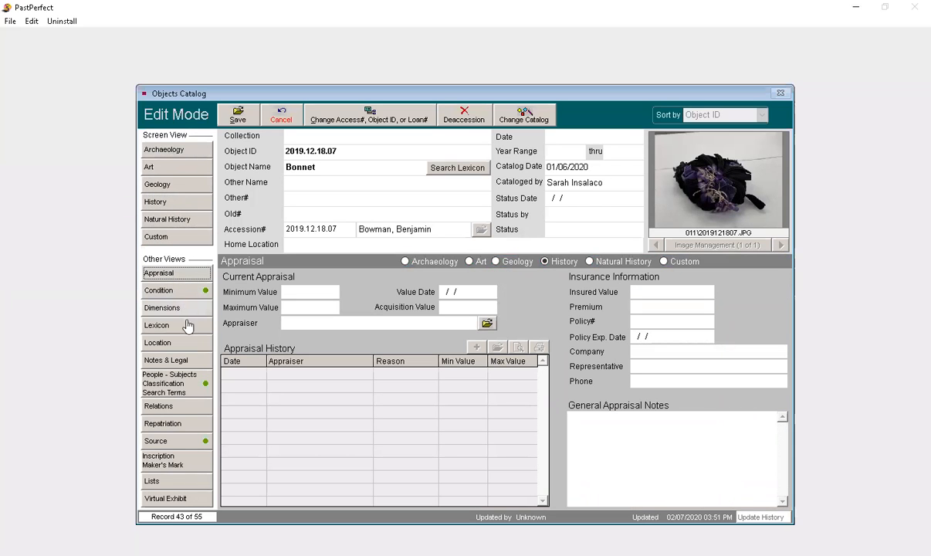
left_click(305, 292)
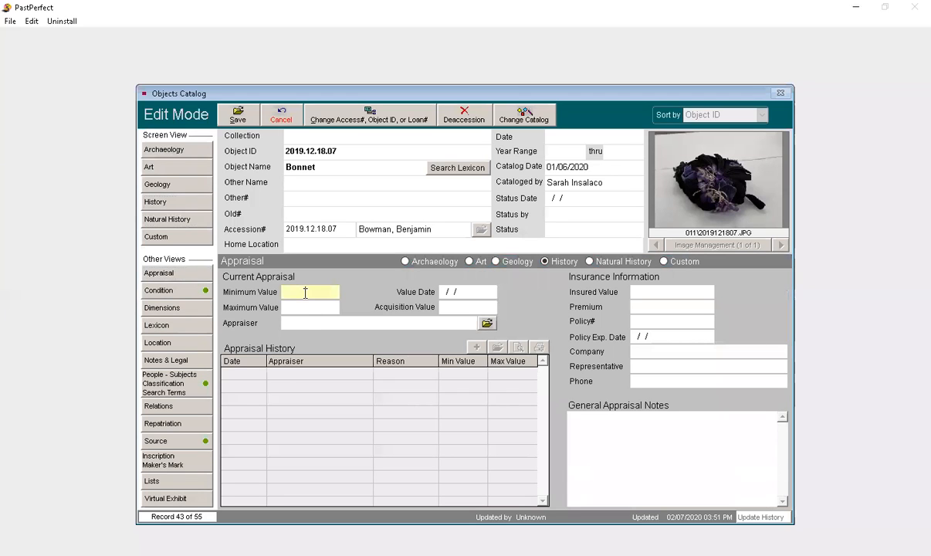
left_click(187, 325)
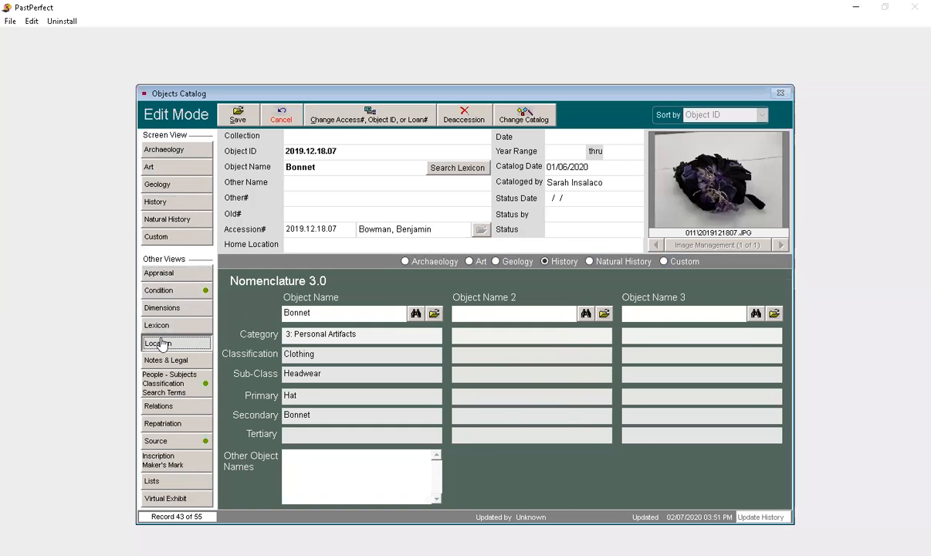
left_click(159, 342)
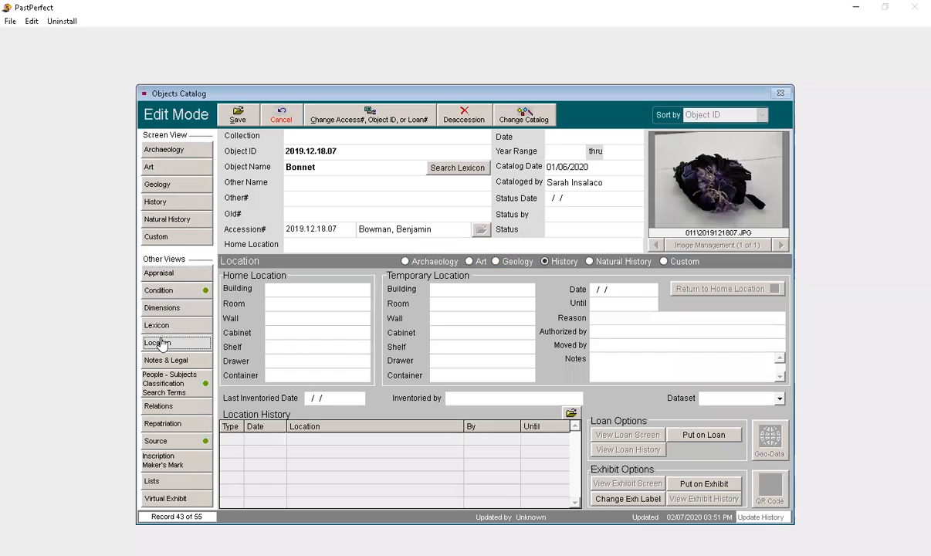
Step: Review the bonnet's people and subject terms, Relations, Source, Inscription and Maker's Mark, and Virtual Exhibit views
left_click(171, 392)
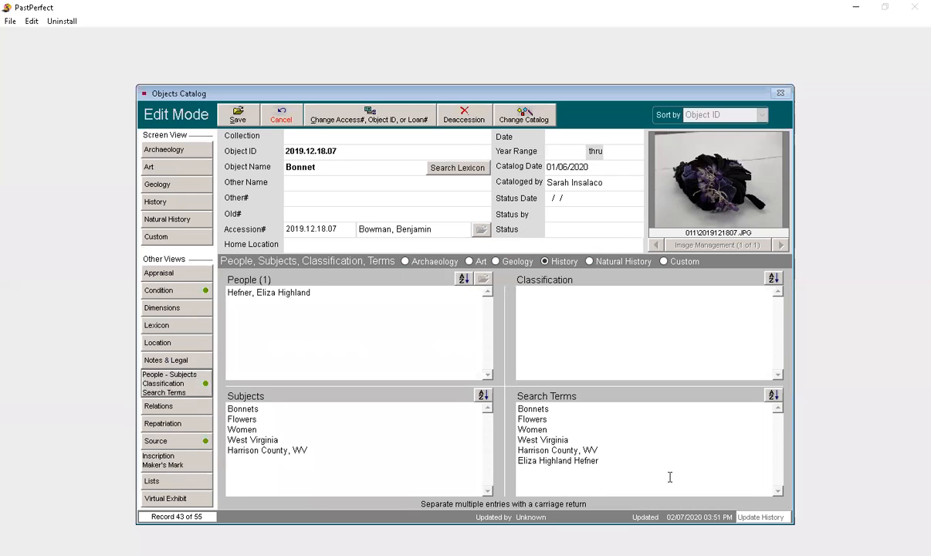
left_click(183, 406)
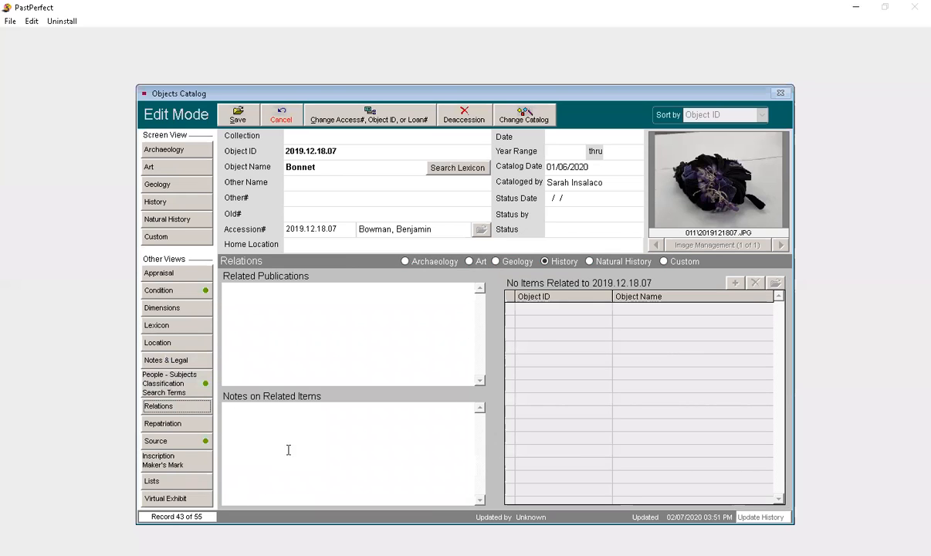
left_click(171, 442)
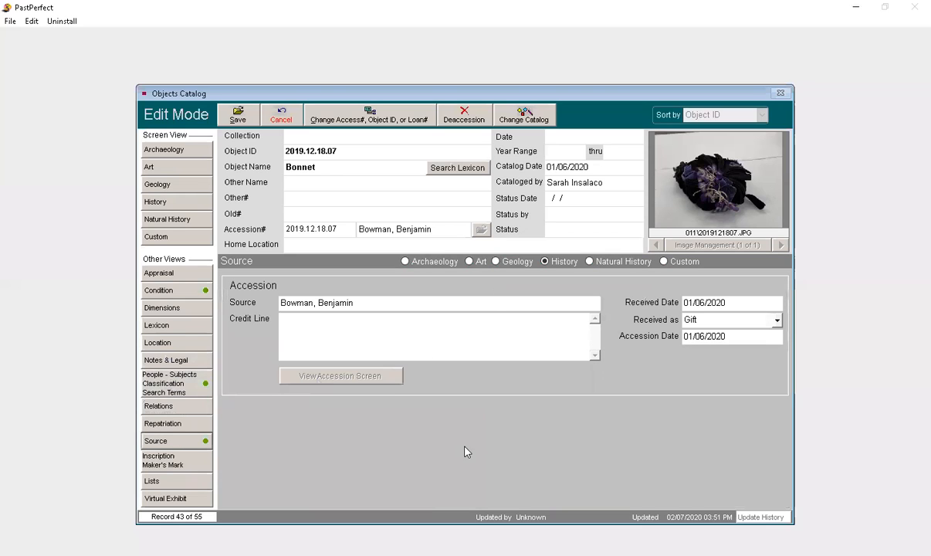
left_click(194, 462)
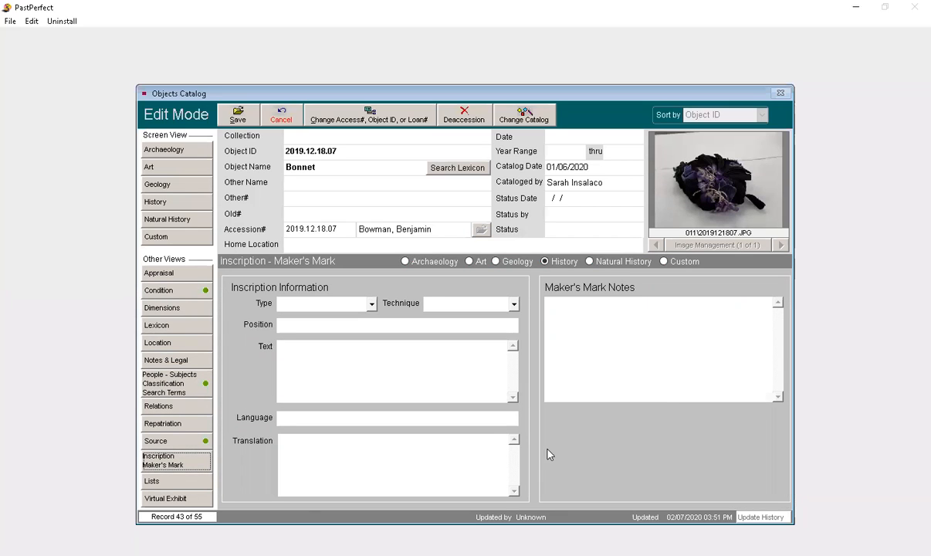
left_click(176, 497)
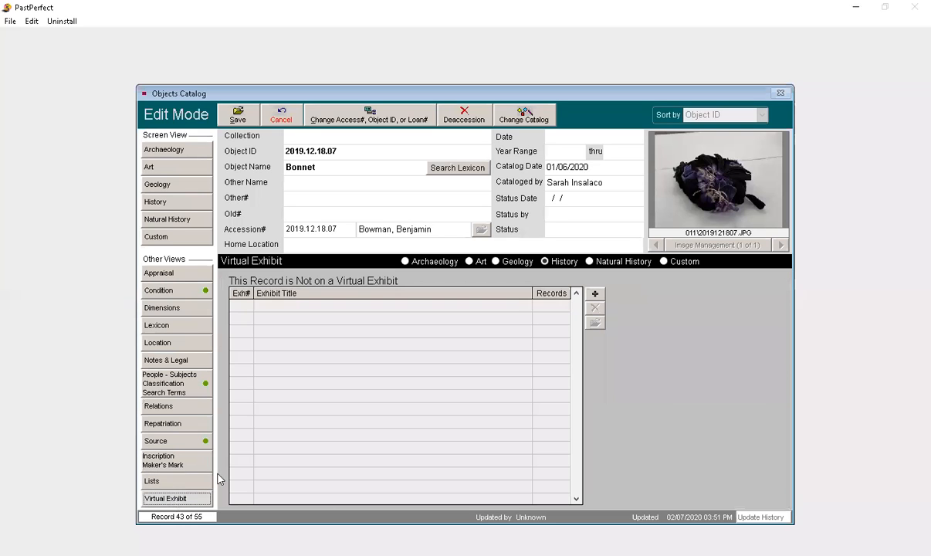
Step: Return to the bonnet's History view and save the record
left_click(173, 202)
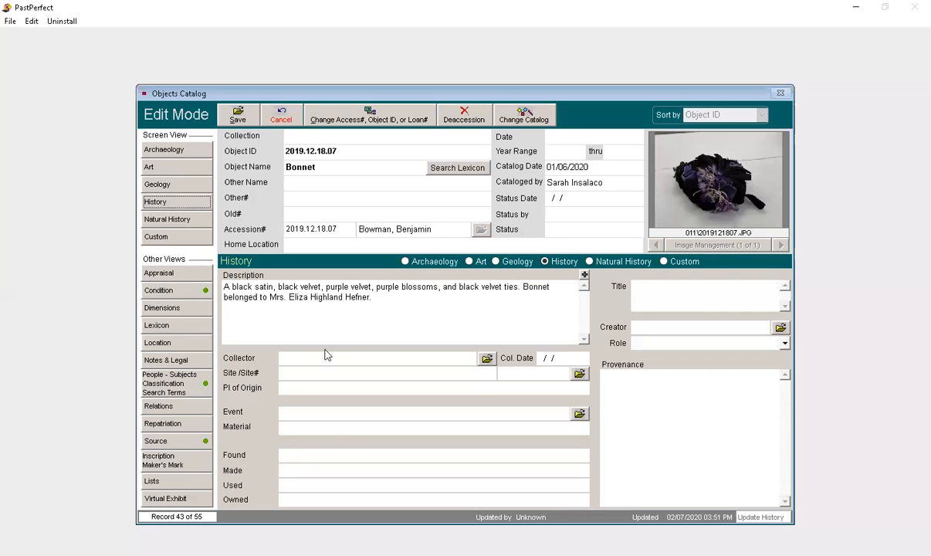
left_click(697, 246)
left_click(239, 117)
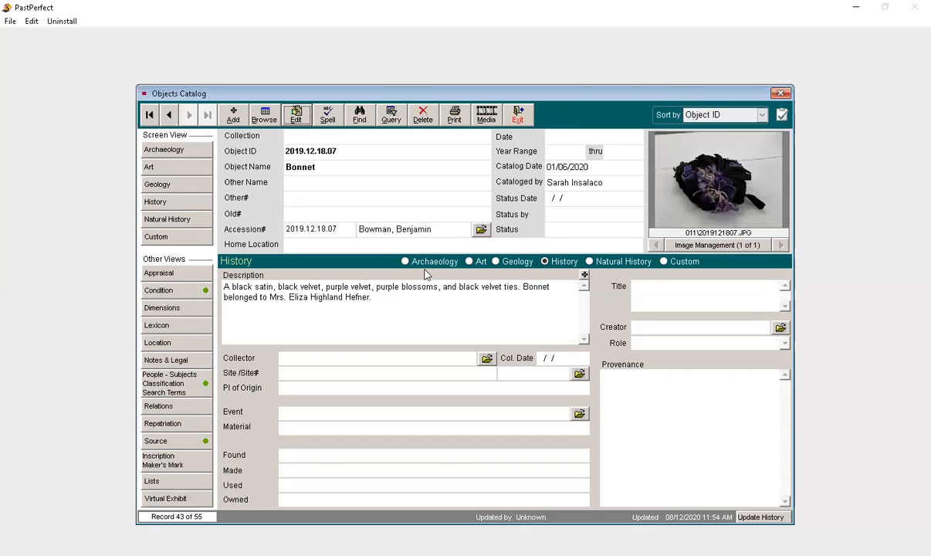
Step: Review the options for adding a new catalog record and the Lexicon object name search, then cancel both
left_click(231, 118)
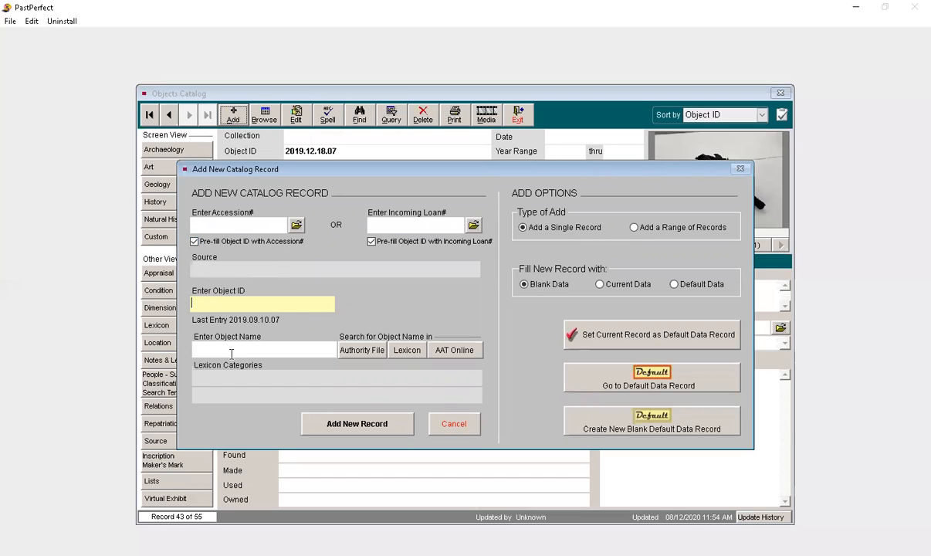
left_click(397, 355)
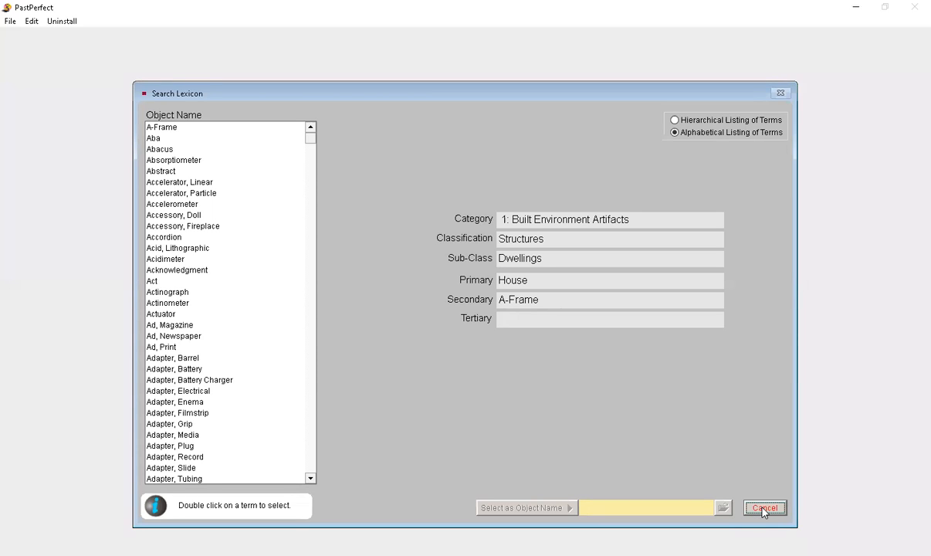
left_click(762, 509)
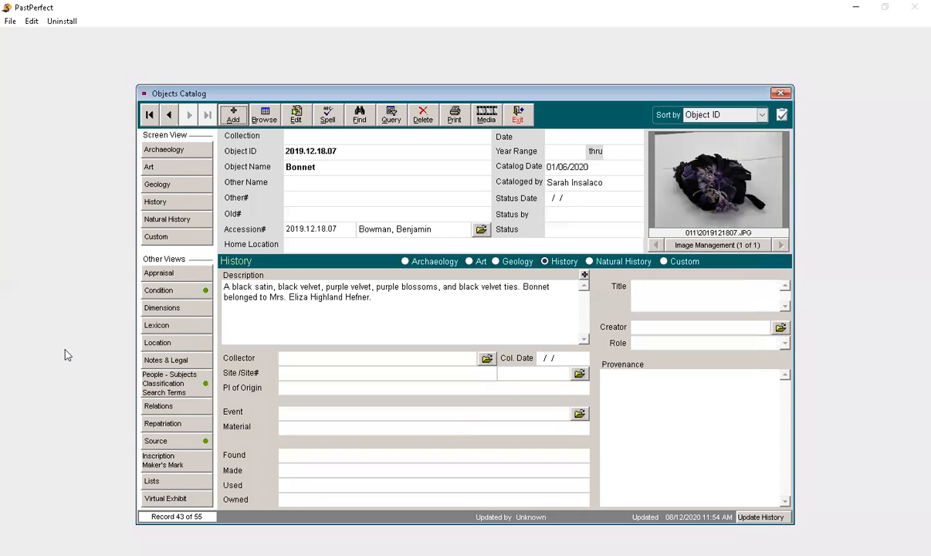
Step: Check the bonnet's Lexicon classification, return to its History view, and exit the Objects catalog
left_click(185, 325)
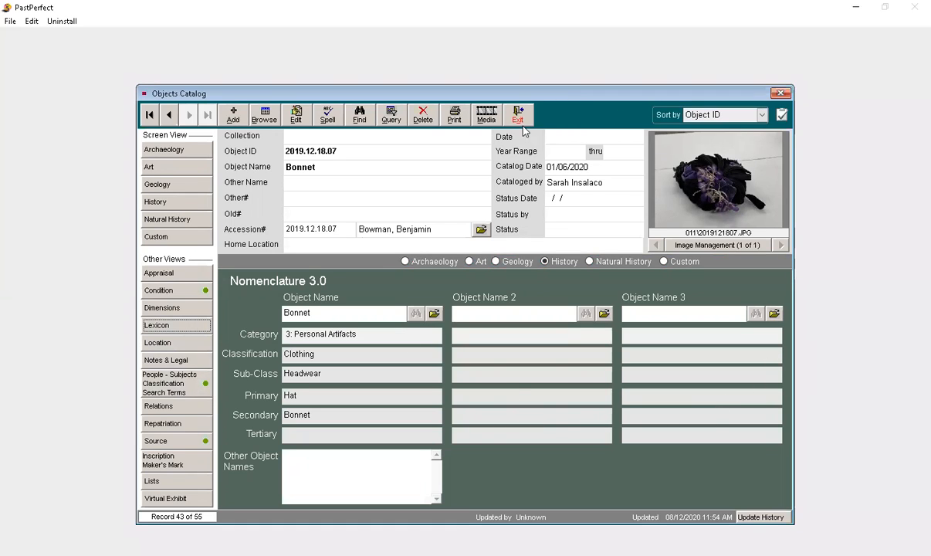
left_click(175, 207)
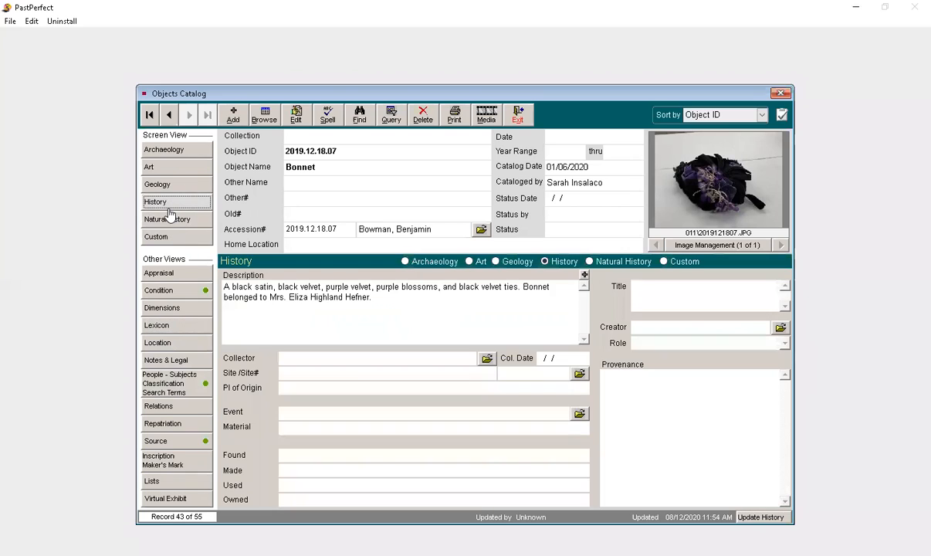
left_click(521, 117)
Step: Open the Photos catalog record for editing, view the Collections authority file, and close it without changing the collection
left_click(227, 251)
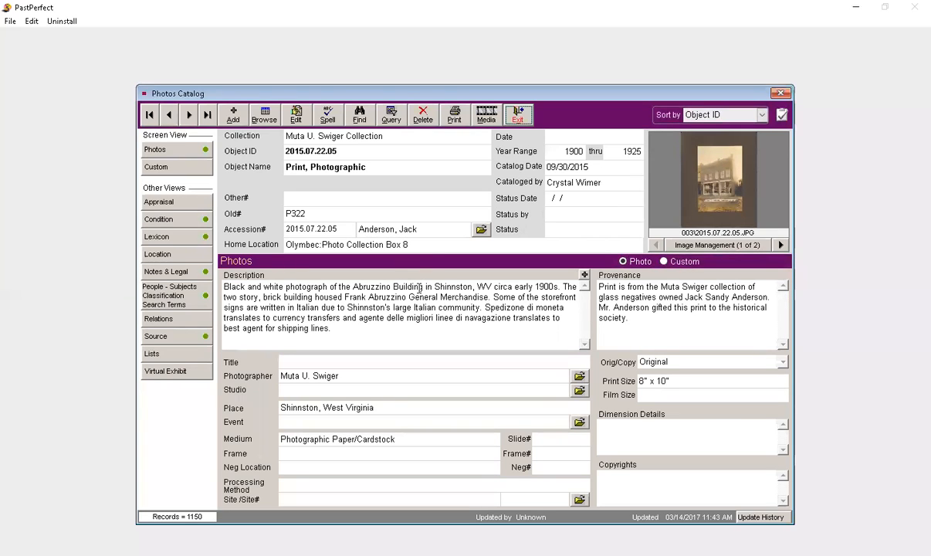
left_click(294, 115)
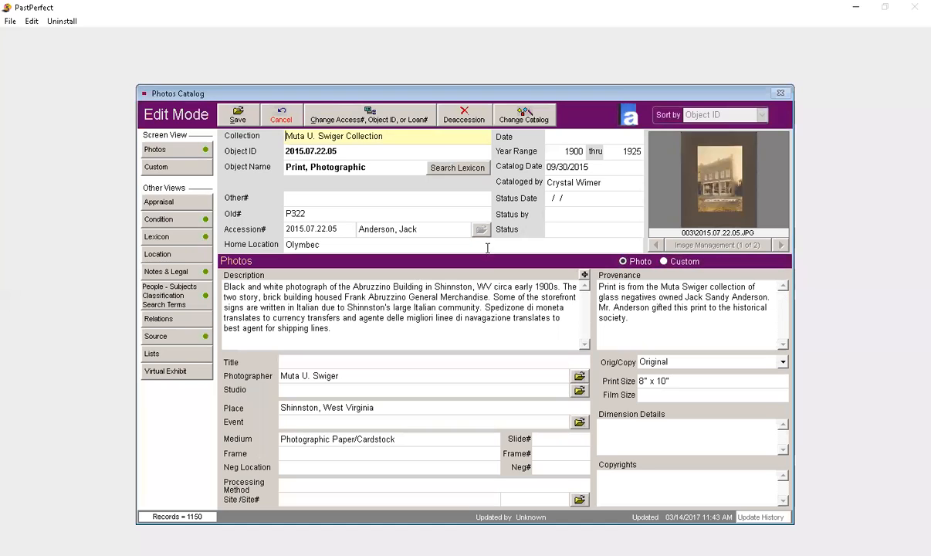
double_click(410, 136)
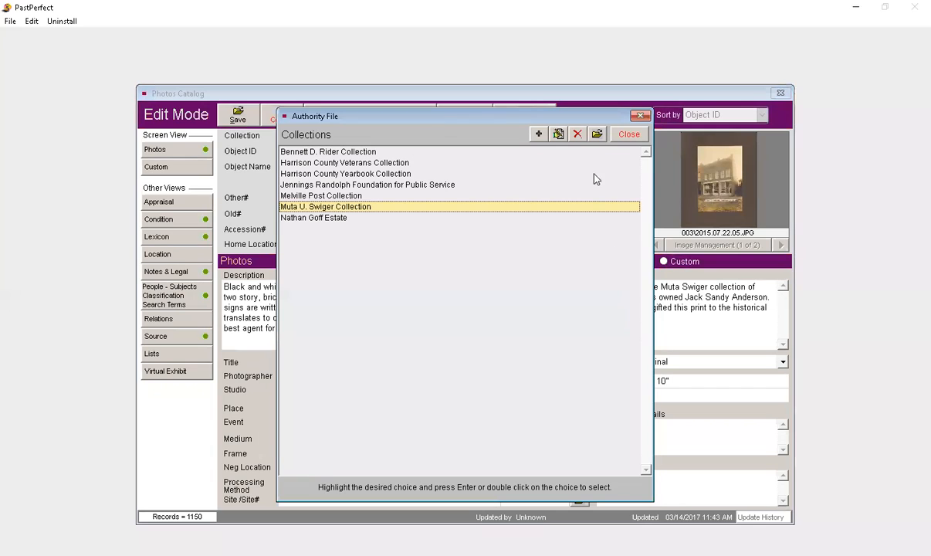
left_click(629, 136)
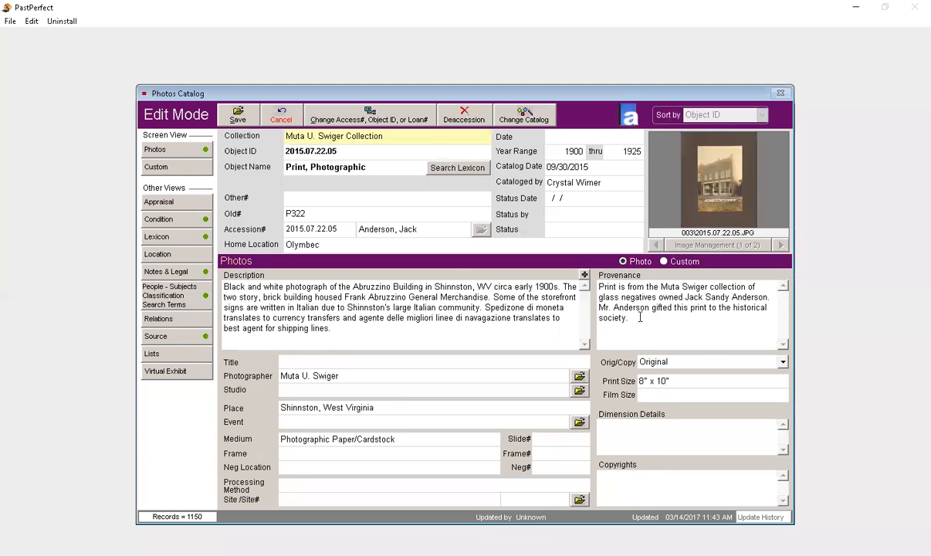
Step: Review the photographic print's Appraisal and Condition views and save the record
left_click(178, 203)
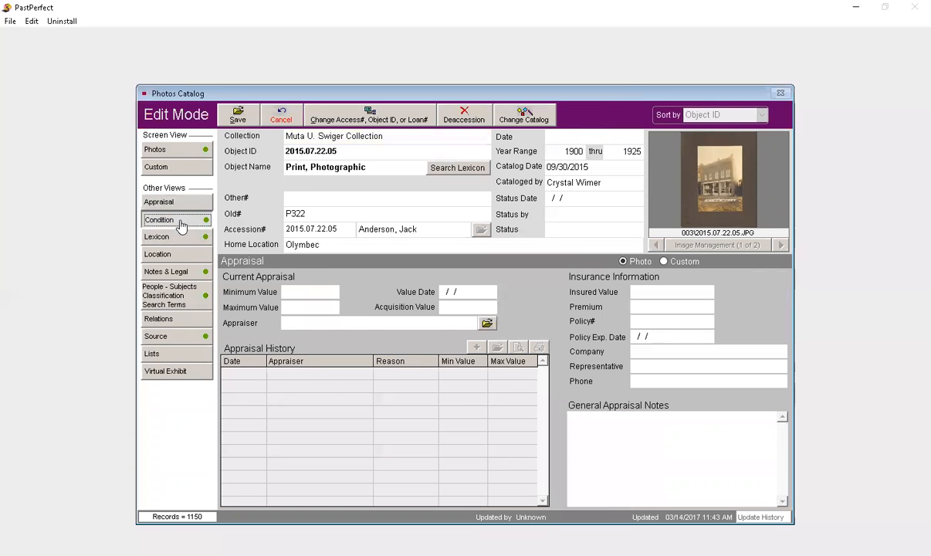
left_click(179, 219)
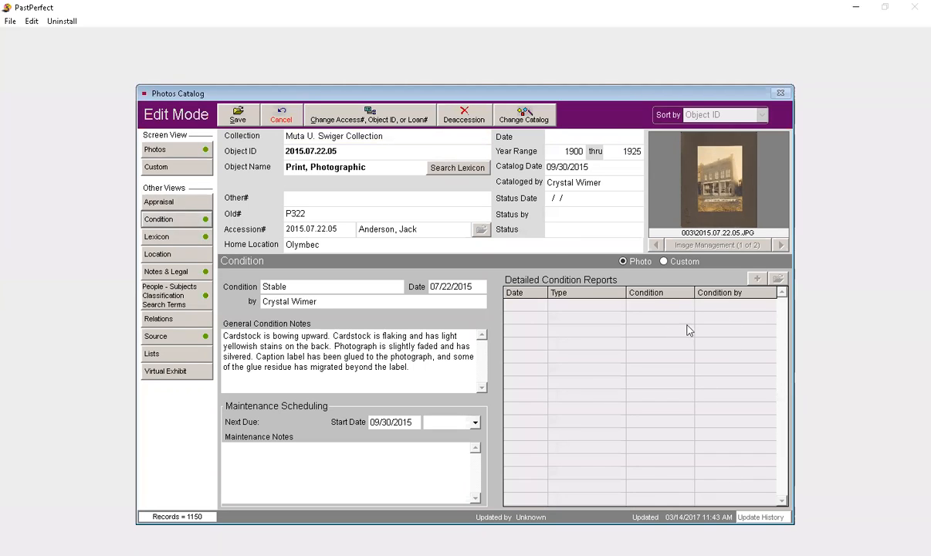
left_click(234, 110)
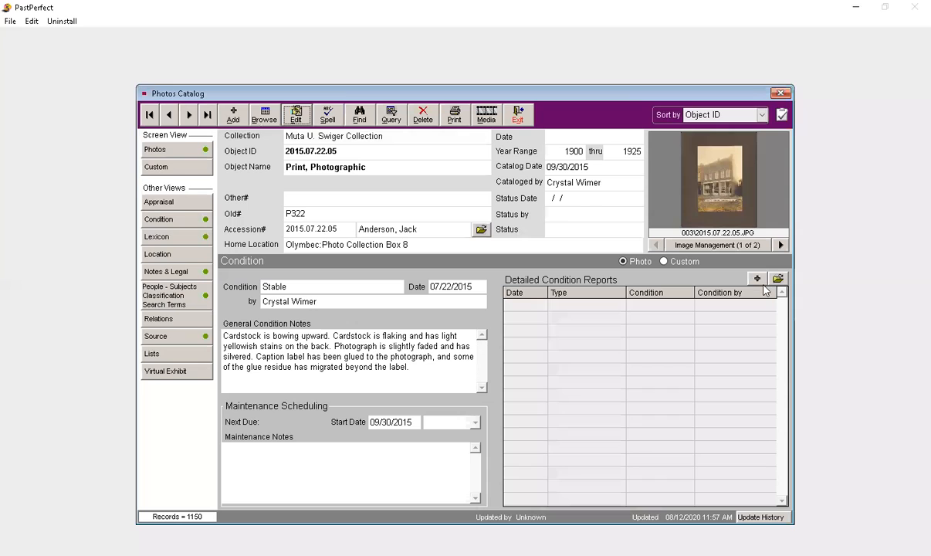
Step: Open a new detailed condition report for the print to view its fields, and cancel it without entering data
left_click(757, 279)
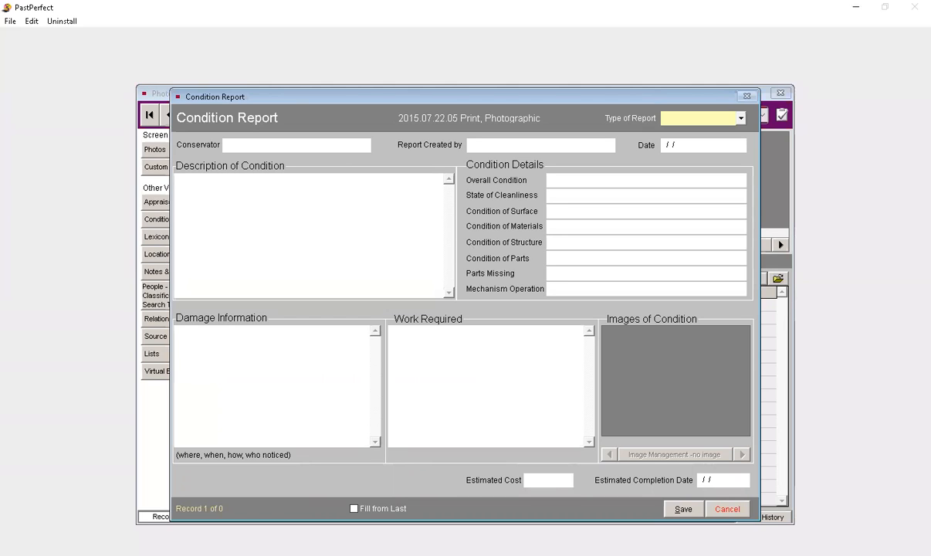
left_click(736, 509)
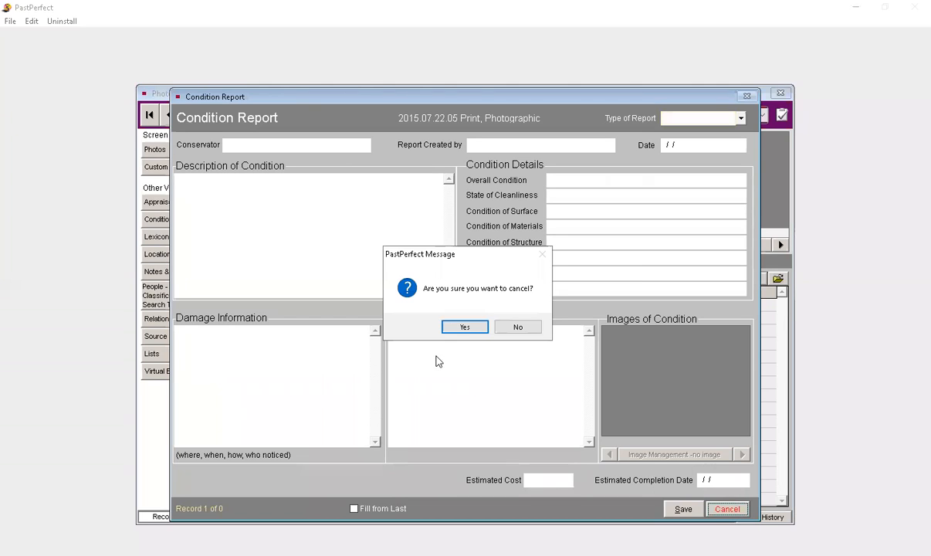
left_click(462, 326)
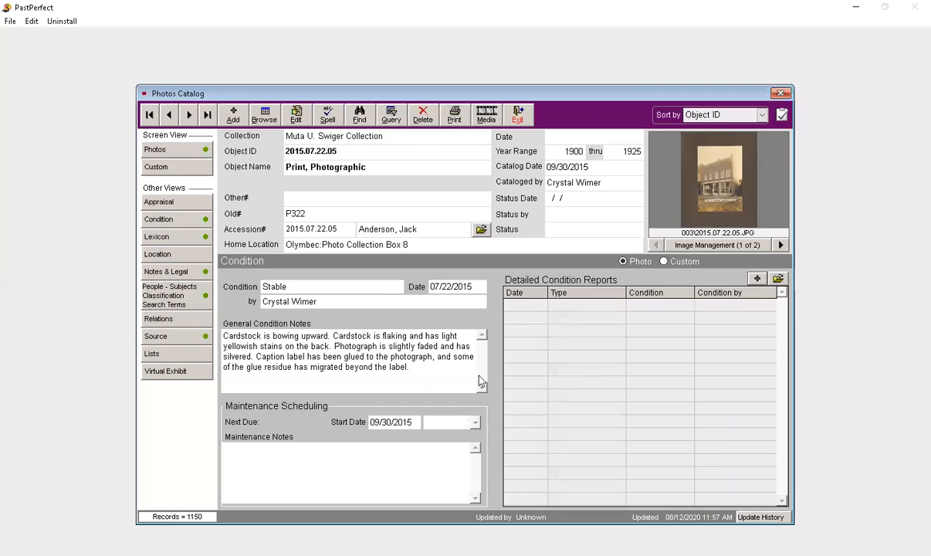
Step: Review the print's Lexicon, Location, Notes & Legal, and People, Subjects, Classification and Search Terms views
left_click(195, 241)
left_click(192, 255)
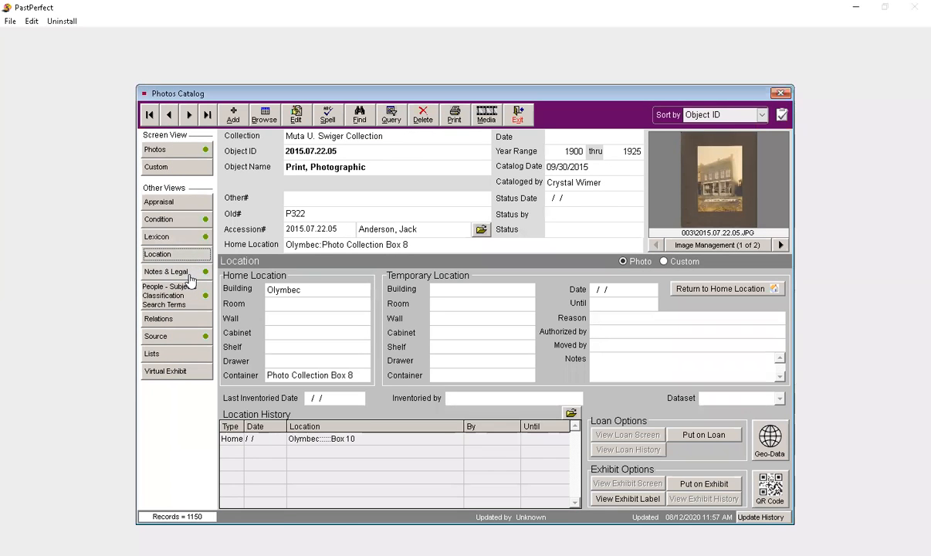
left_click(190, 275)
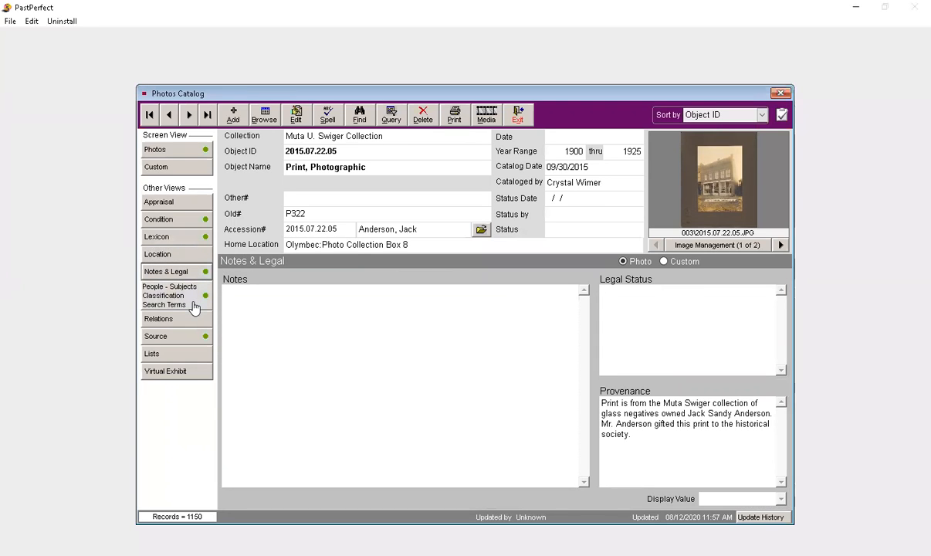
left_click(193, 305)
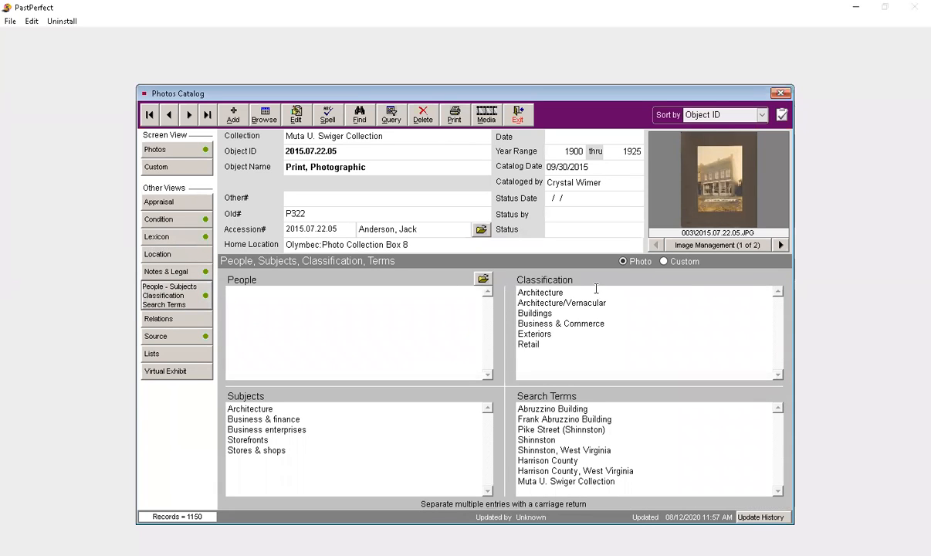
Step: Examine the print's Relations view and the options for adding related items, cancel them, and check the Source view
left_click(171, 324)
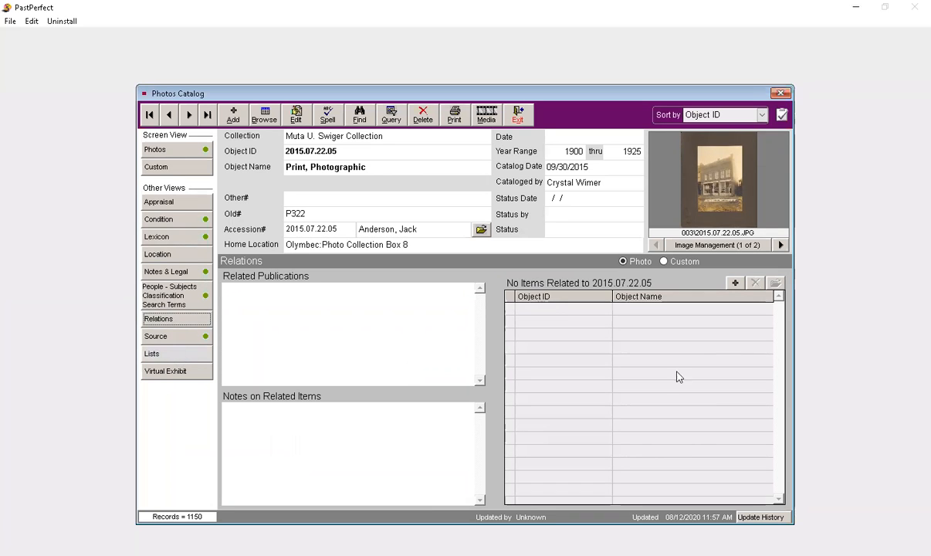
left_click(736, 284)
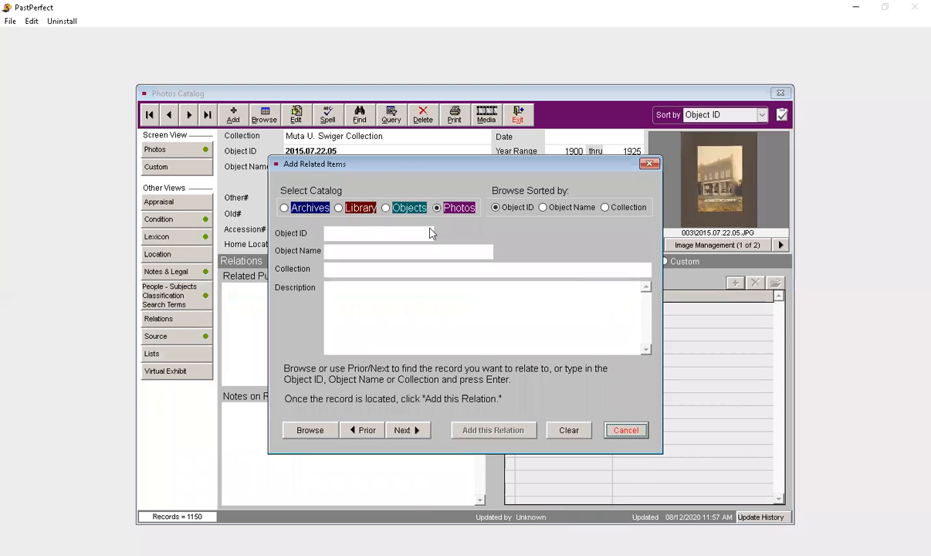
left_click(623, 430)
left_click(176, 338)
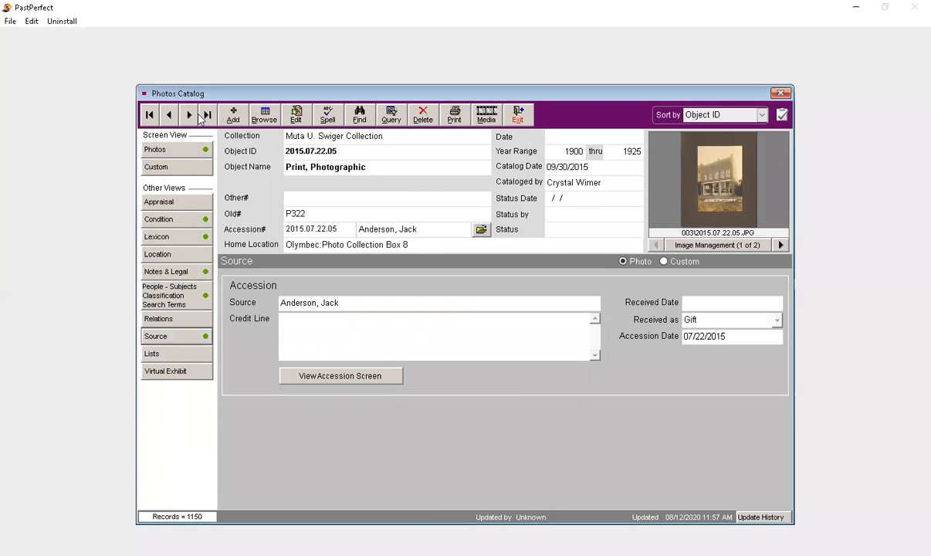
Step: Return to the main Photos view, review the options for adding a new catalog record, and cancel
left_click(174, 149)
left_click(234, 115)
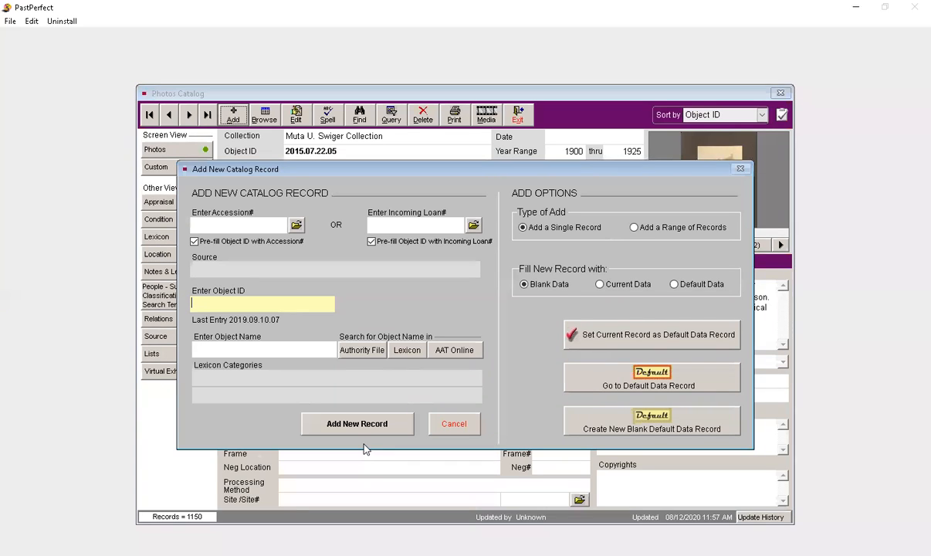
left_click(455, 424)
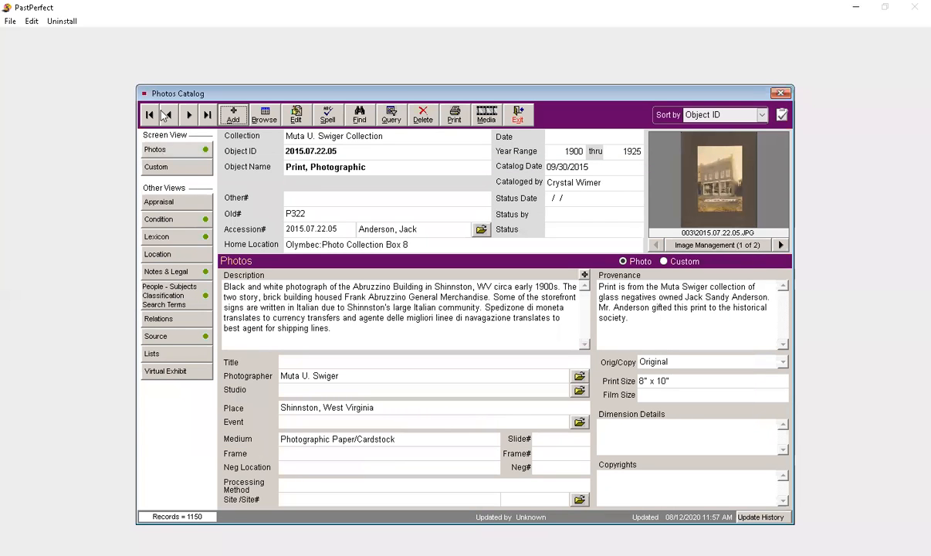
Step: Step back and forth through the neighbouring photo records, ending on Object ID 2015.07.22.04, and exit the Photos catalog
left_click(165, 116)
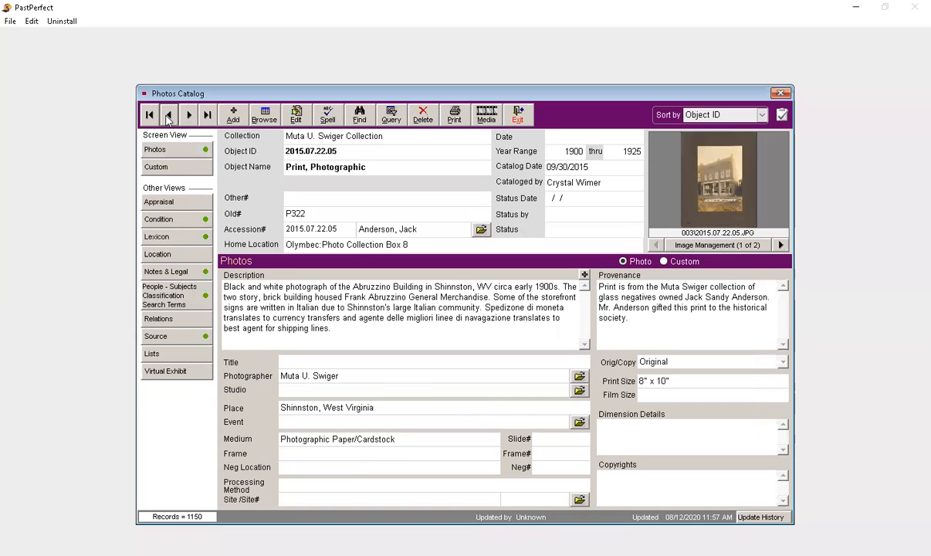
left_click(165, 115)
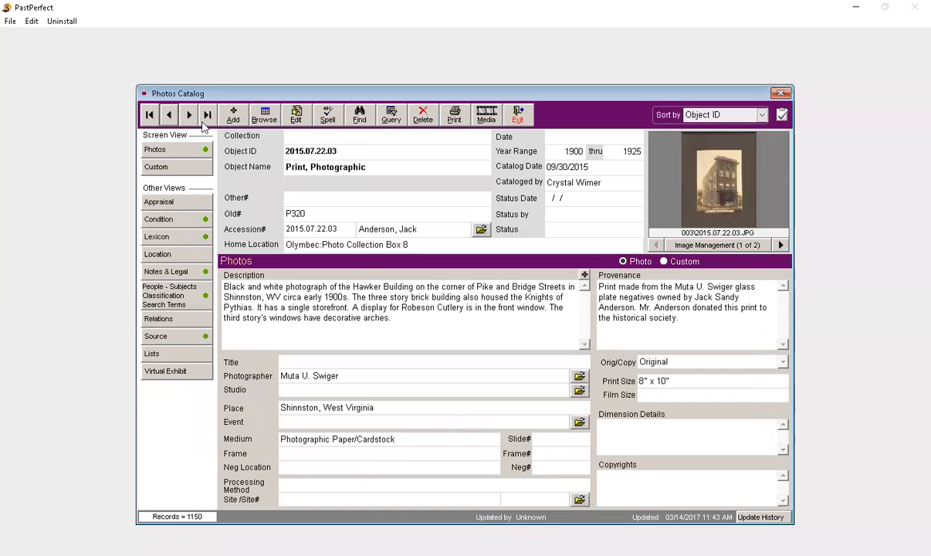
left_click(189, 122)
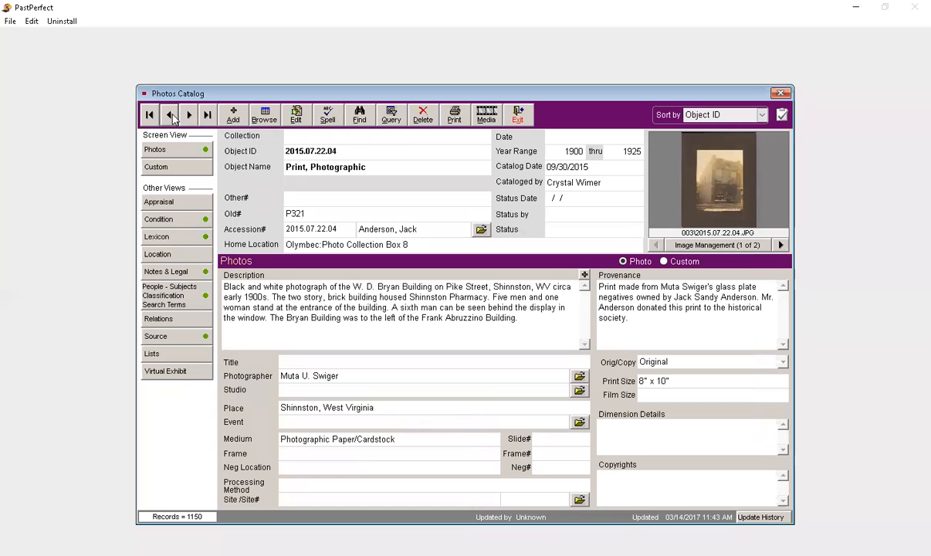
left_click(168, 116)
left_click(189, 116)
left_click(517, 115)
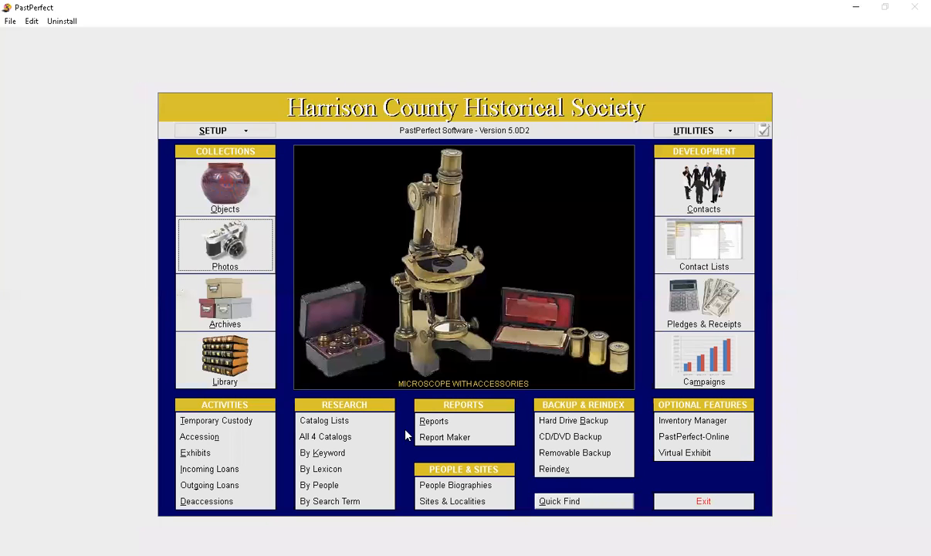
Step: Open the Archives catalog and view the memoir record's Map, Music Collection and Oral History screens
left_click(244, 319)
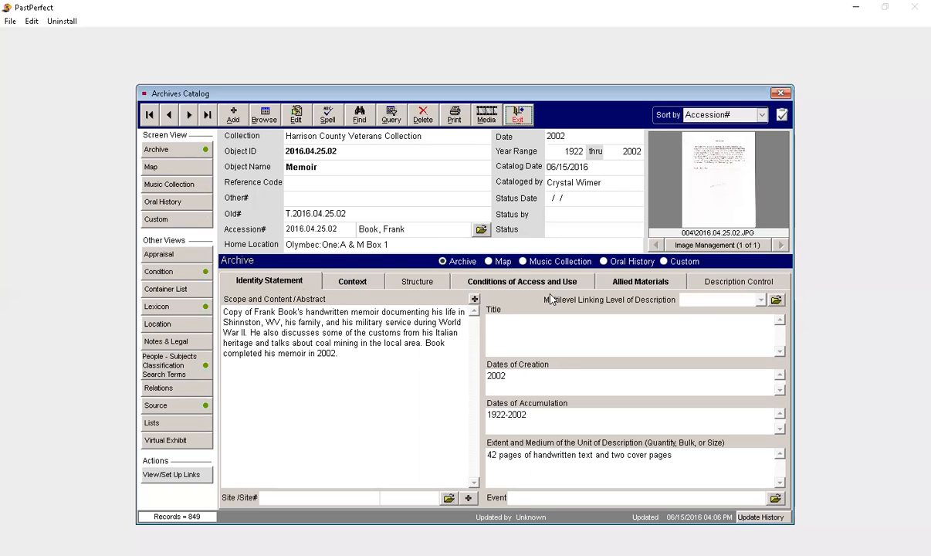
left_click(176, 170)
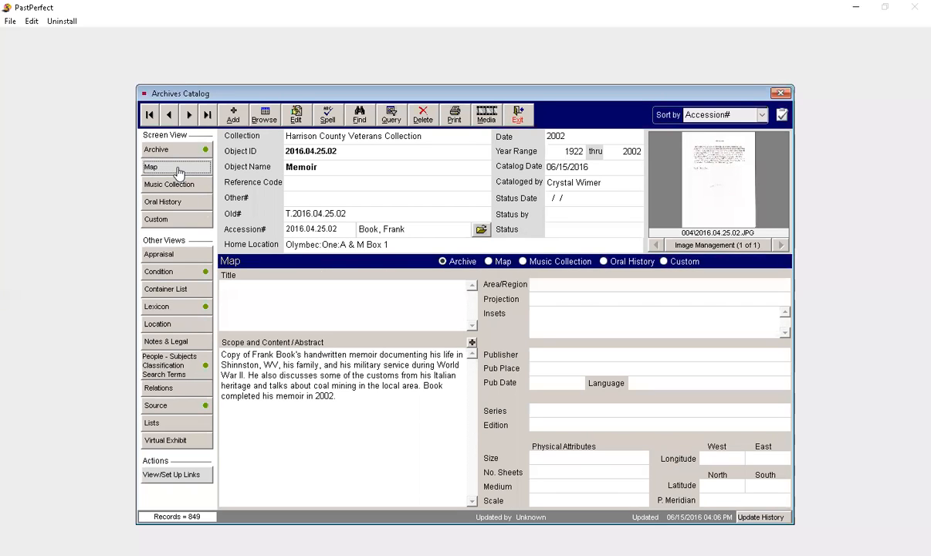
left_click(179, 185)
left_click(178, 206)
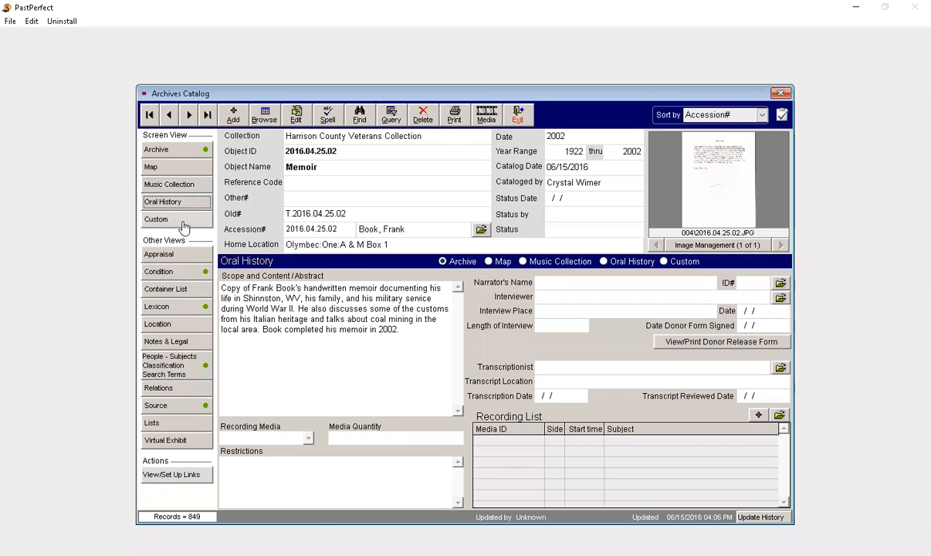
Step: Open the memoir's Oral History screen for editing, enter the empty narrator's name field, and save without adding data
left_click(296, 115)
left_click(617, 283)
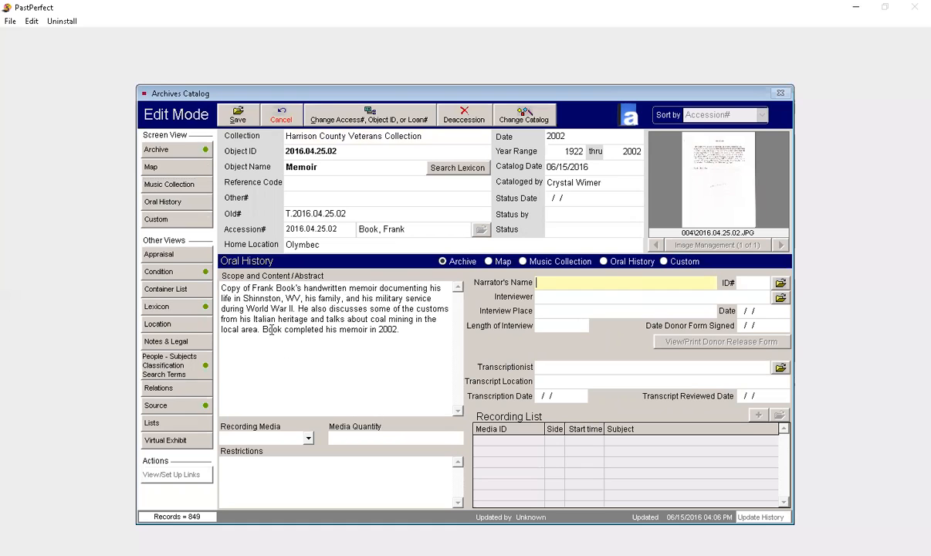
left_click(231, 115)
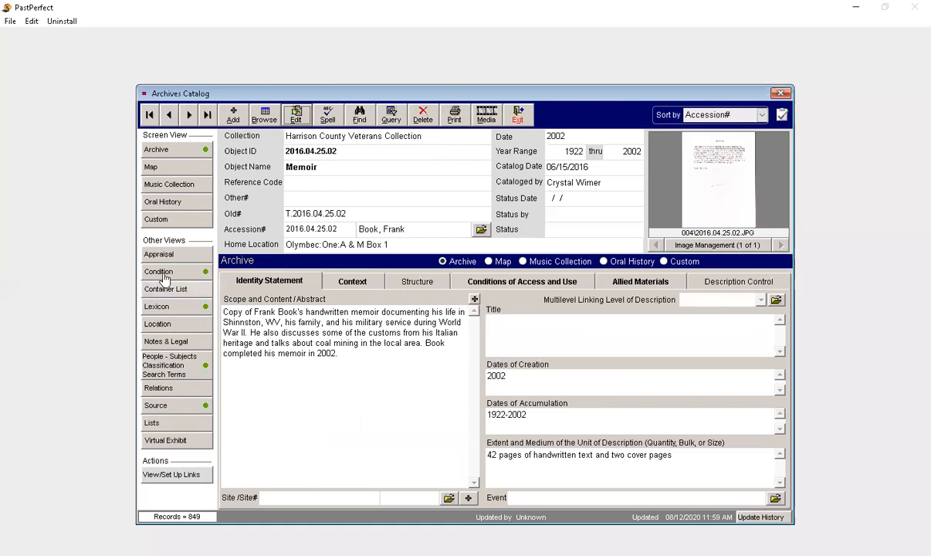
Step: Review the memoir's Appraisal, Condition, Container List, Lexicon and Source views
left_click(178, 259)
left_click(178, 272)
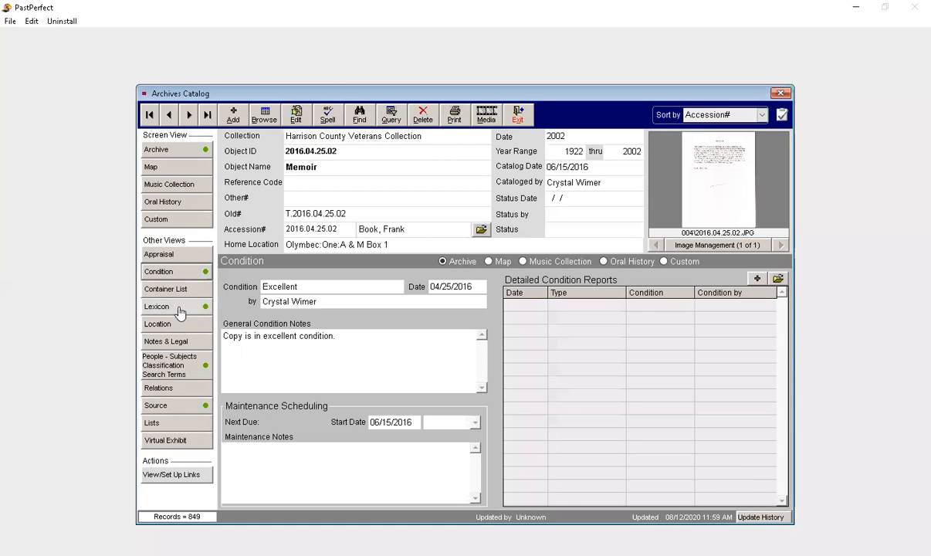
left_click(182, 297)
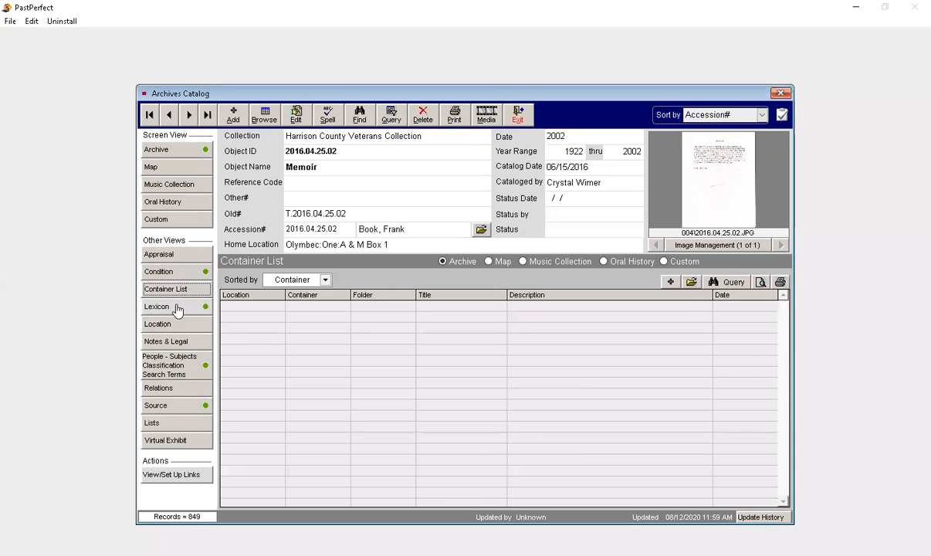
left_click(176, 308)
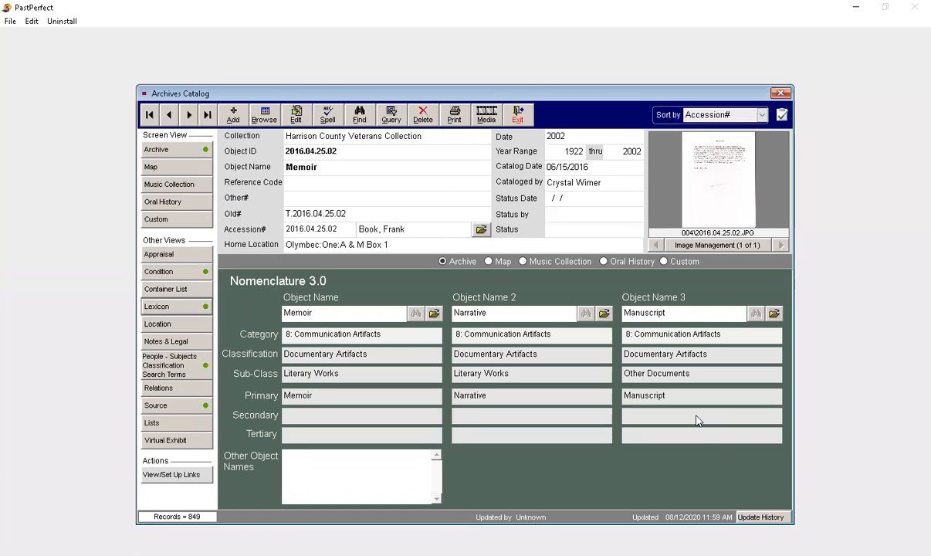
left_click(189, 409)
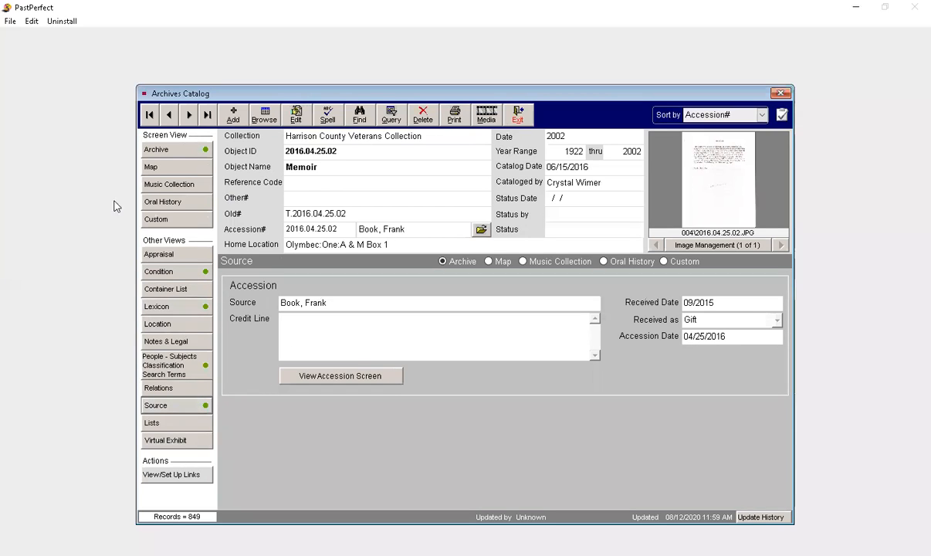
Step: Return to the memoir's Archive view, review the options for adding a new archives record, and cancel
left_click(175, 149)
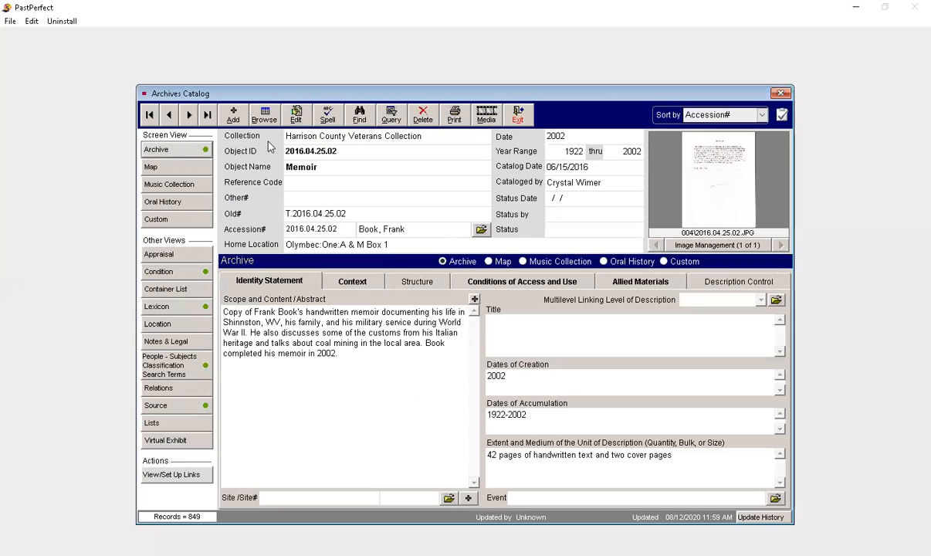
left_click(234, 114)
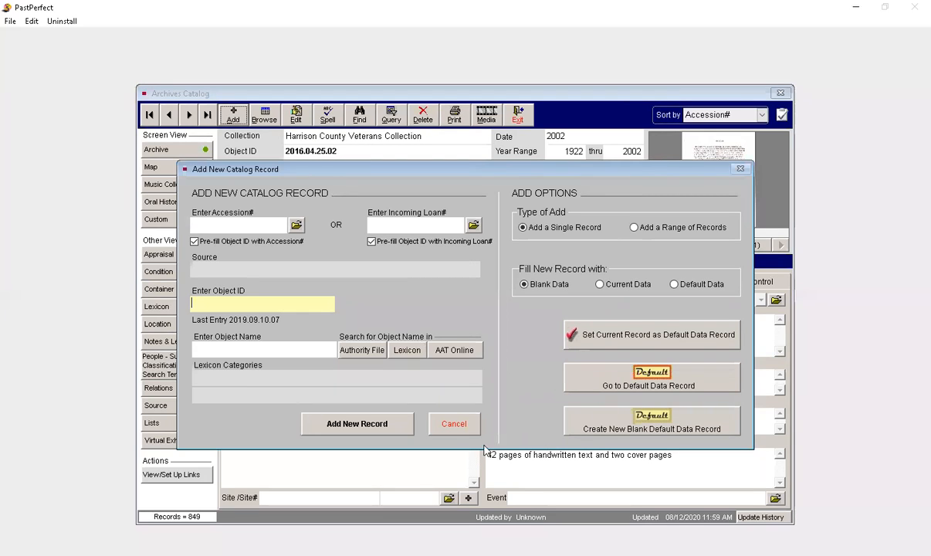
left_click(455, 424)
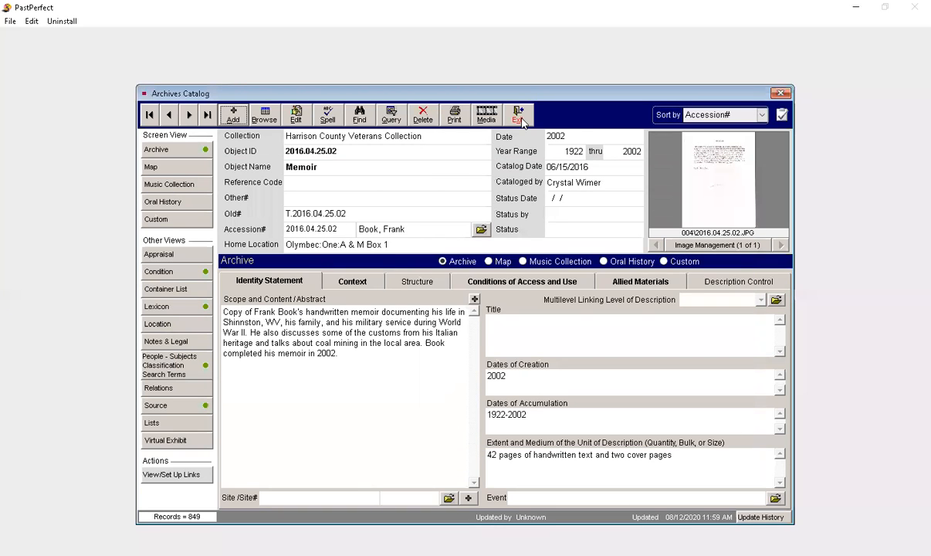
Step: Examine the memoir's Context, Structure, Conditions of Access and Use, and Allied Materials sections in the Archive view
left_click(352, 284)
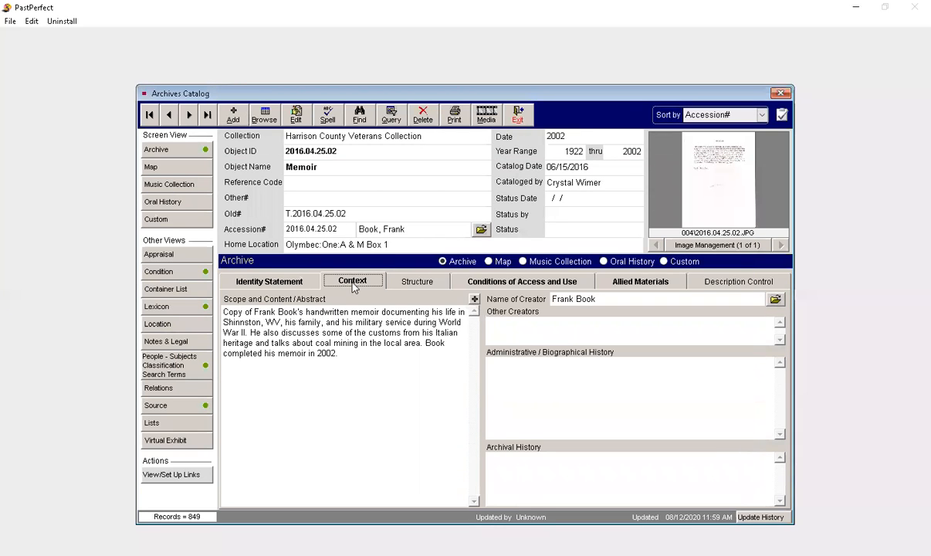
left_click(411, 281)
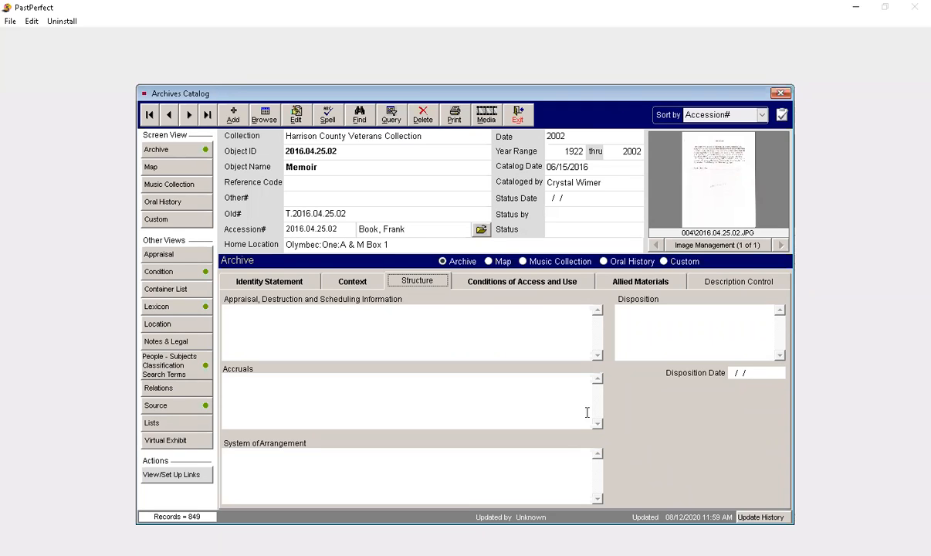
left_click(496, 285)
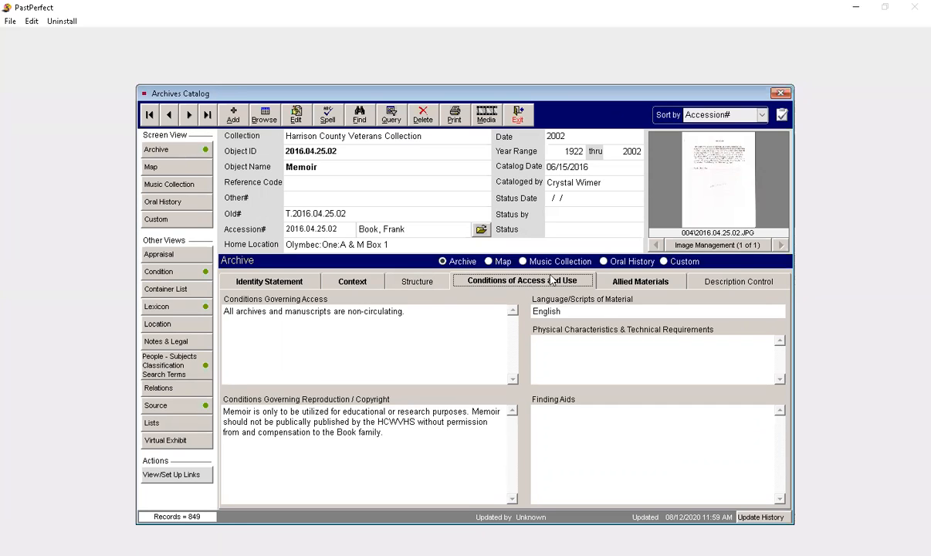
left_click(632, 283)
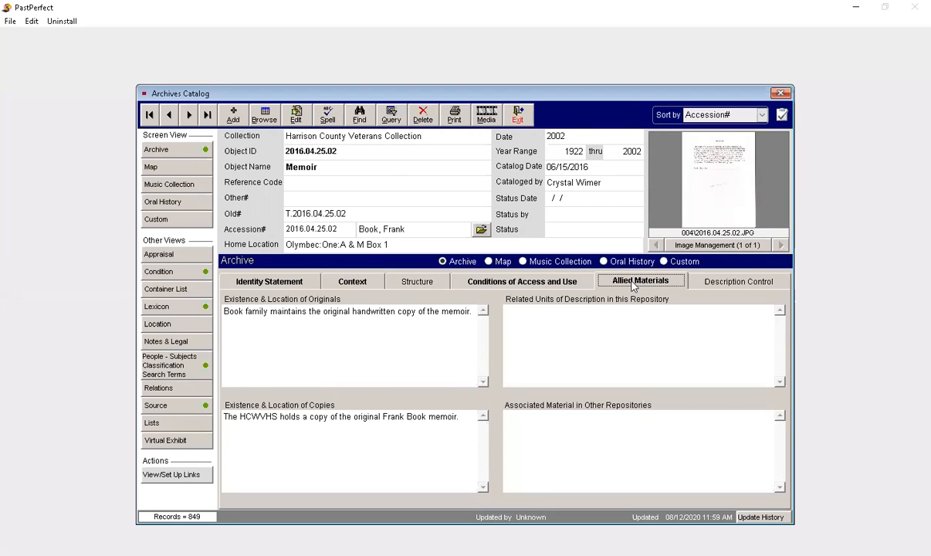
Step: Review the memoir's Description Control and Identity Statement sections, and close the Archives catalog
left_click(712, 282)
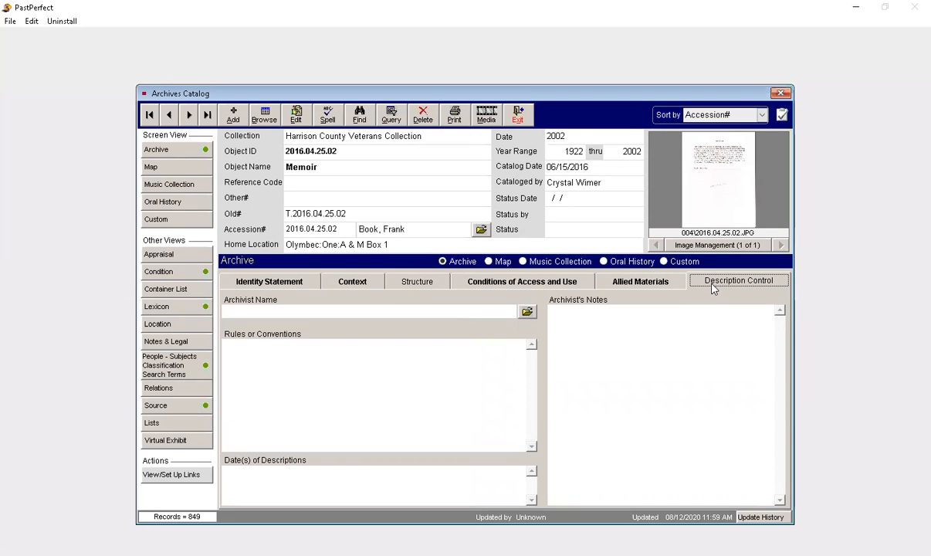
left_click(269, 282)
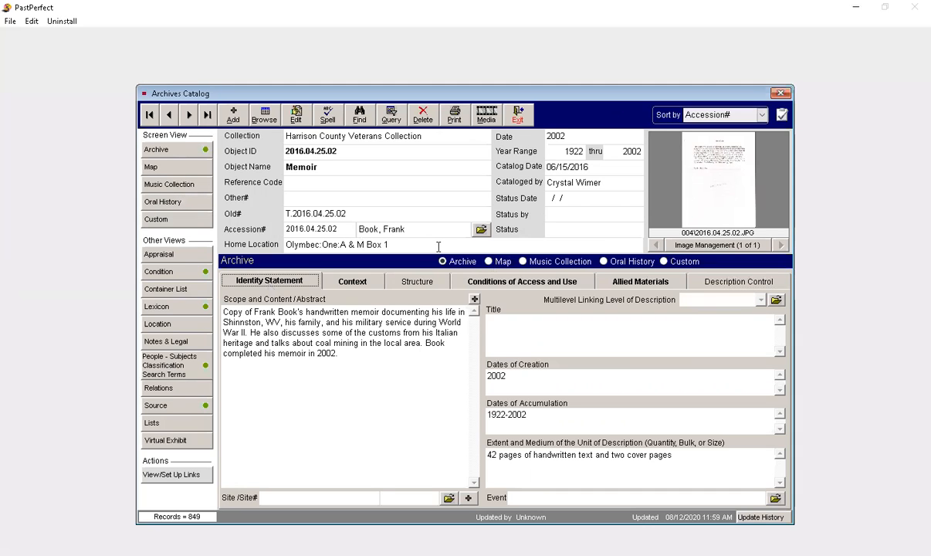
left_click(518, 117)
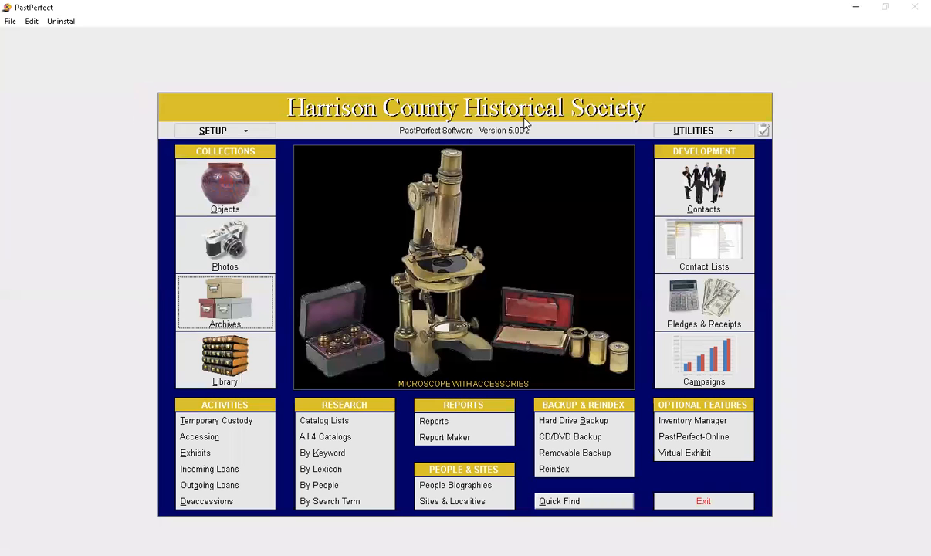
Step: Open the Library catalog's yearbook record for editing, enter the empty Event field, and save without adding data
left_click(227, 363)
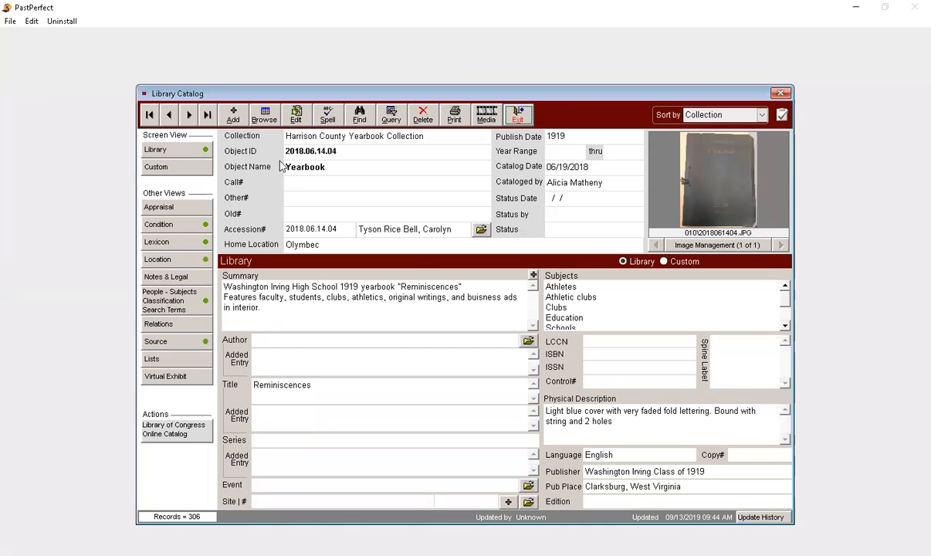
left_click(277, 112)
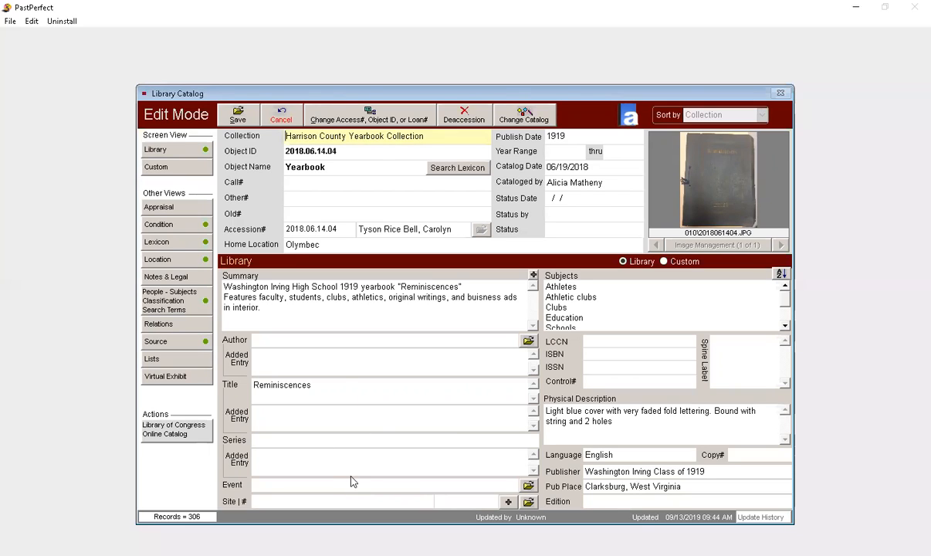
left_click(315, 484)
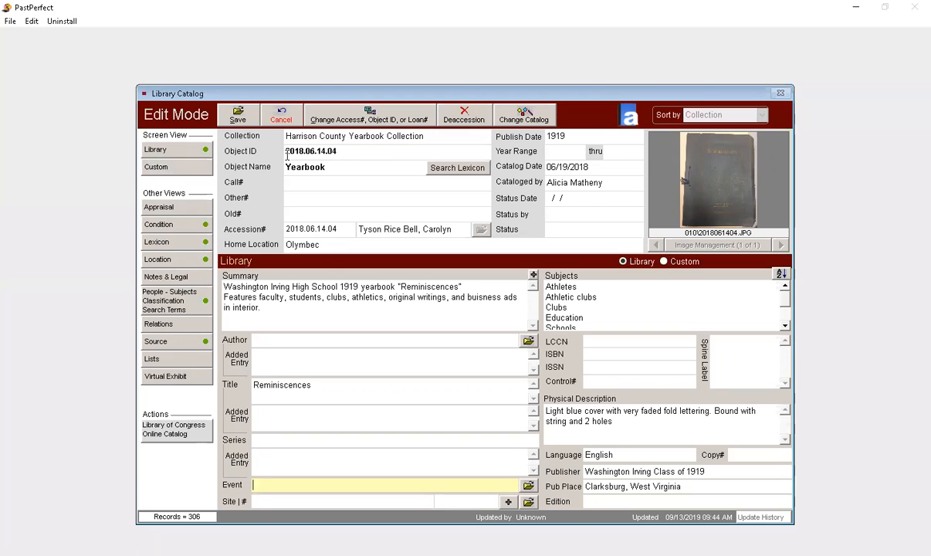
left_click(236, 116)
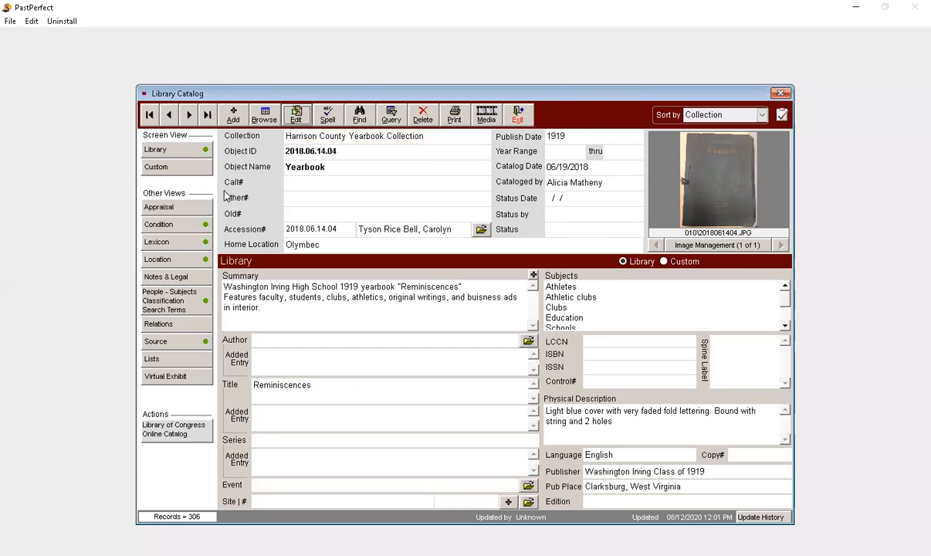
Step: Review the options for adding a new library record, cancel, and return to the main menu
left_click(234, 115)
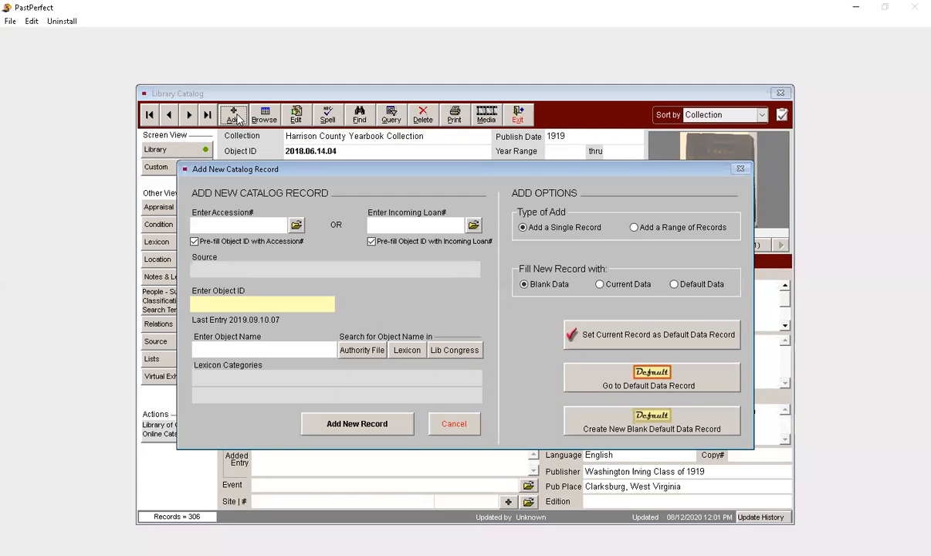
left_click(454, 423)
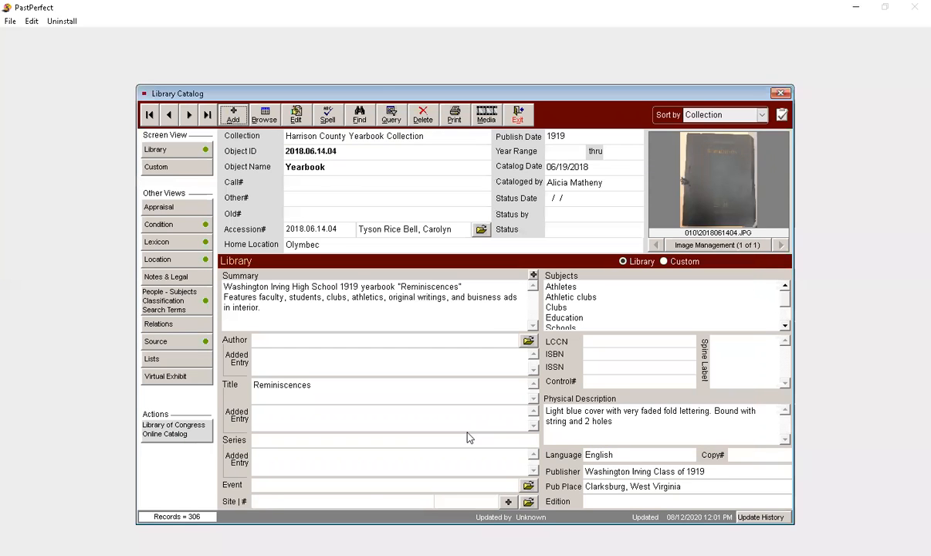
left_click(515, 118)
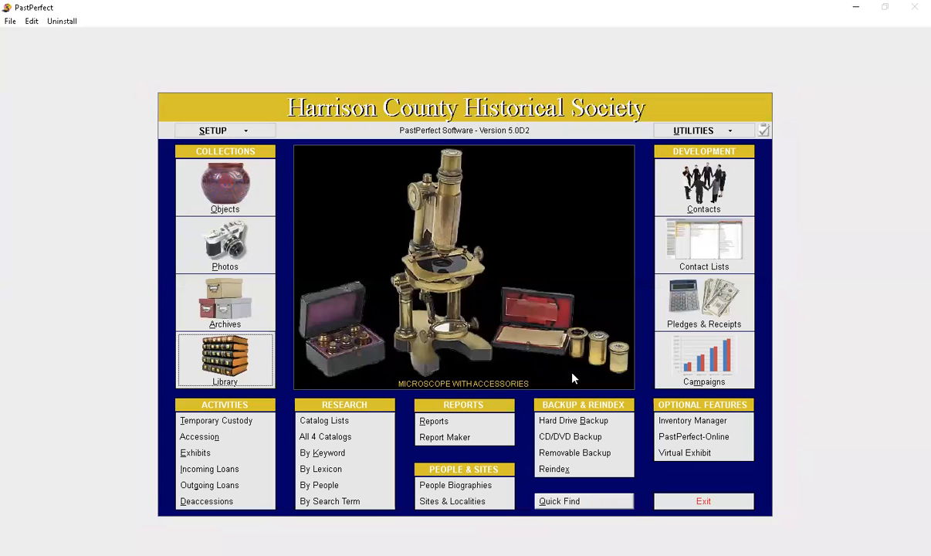
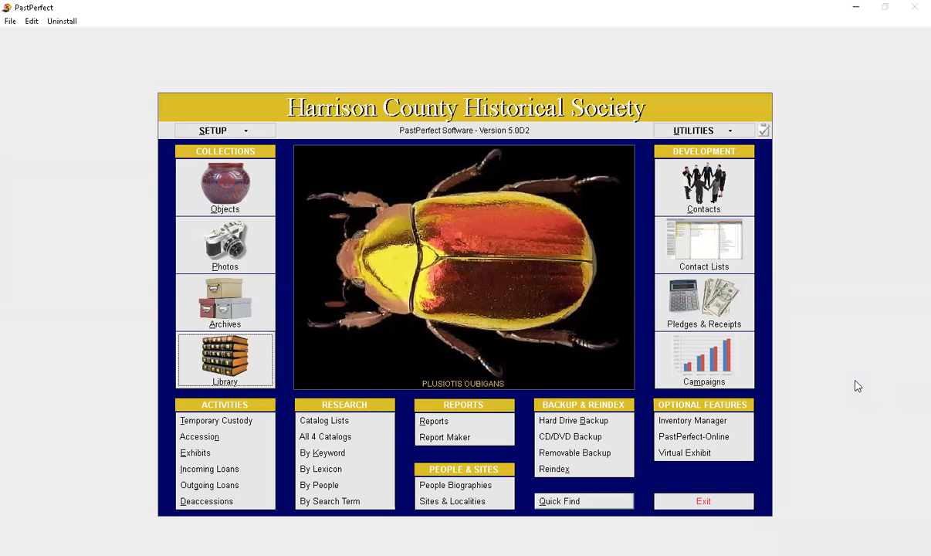
Step: Look over the Catalog List Manager and the field, condition and value options of the all-catalogs query, closing each without searching
left_click(315, 426)
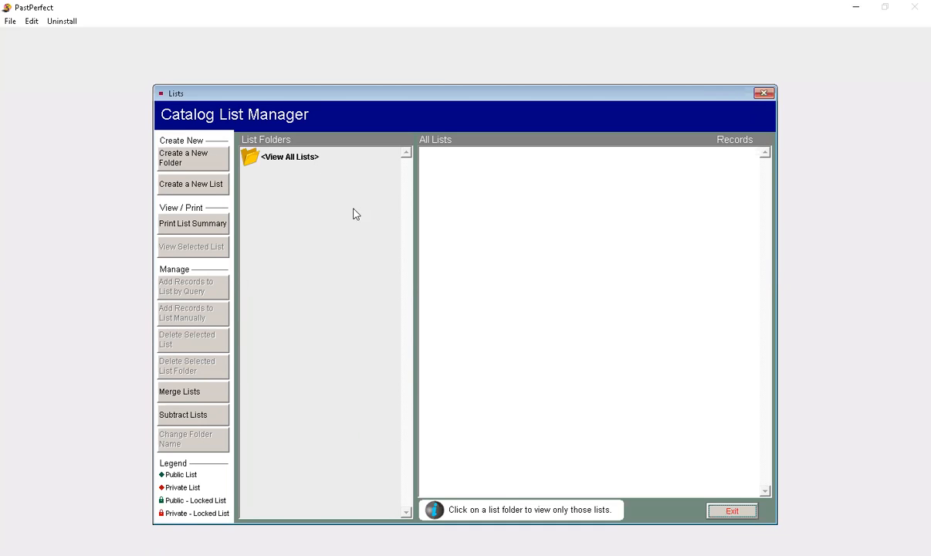
left_click(720, 514)
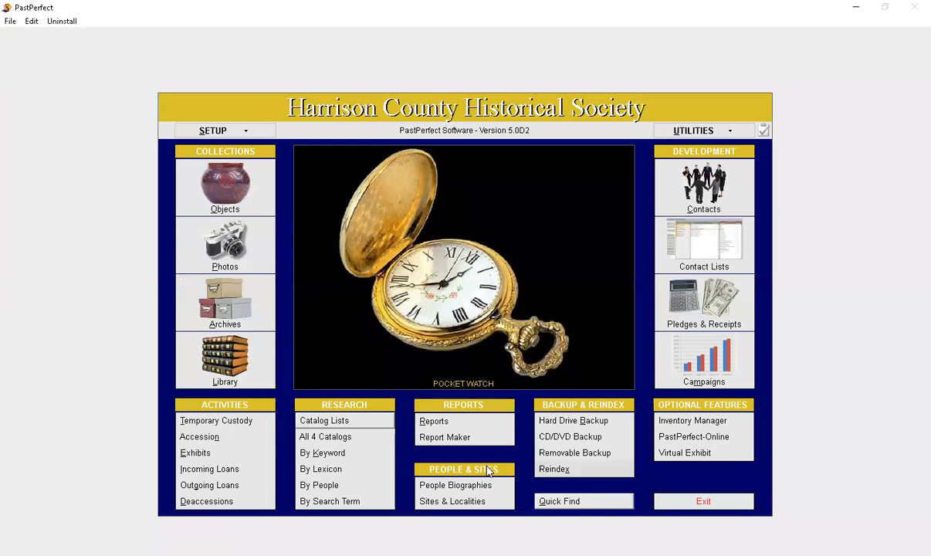
left_click(356, 437)
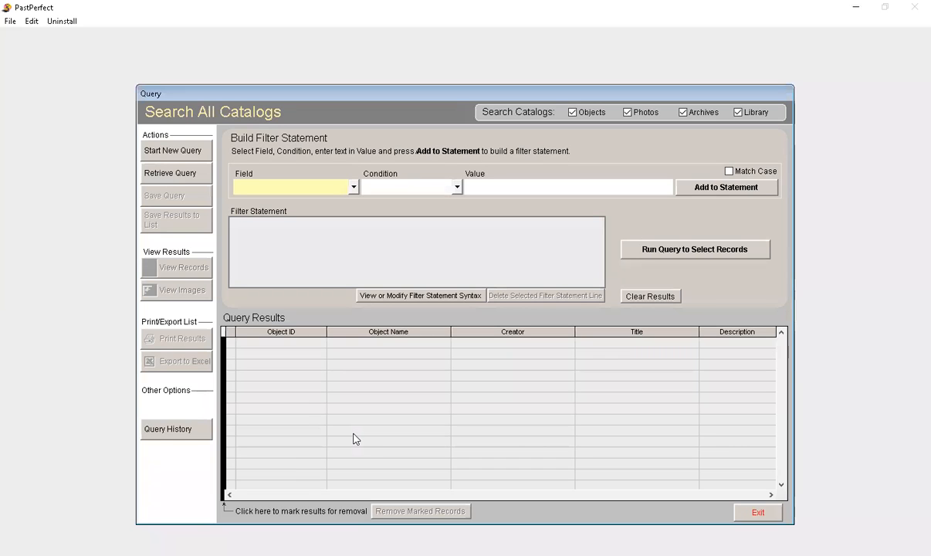
left_click(354, 187)
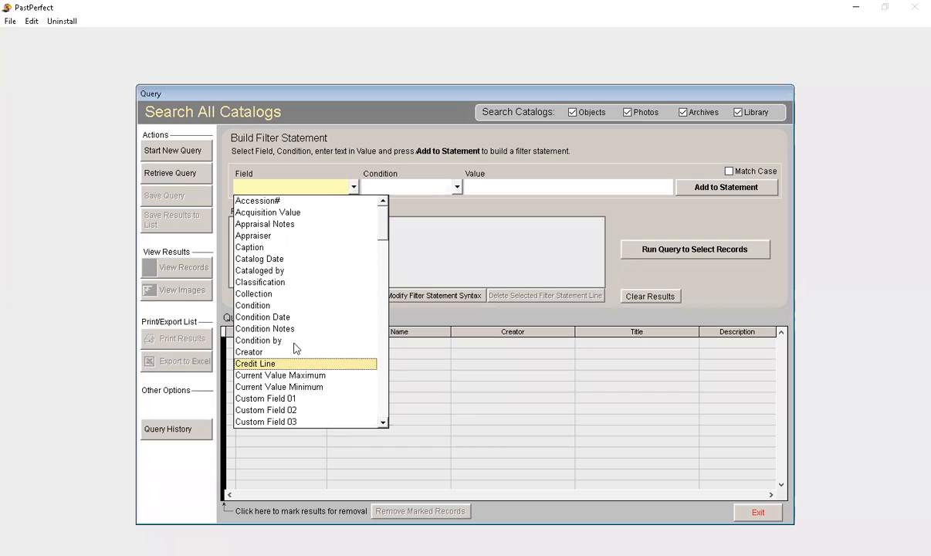
left_click(456, 187)
left_click(457, 188)
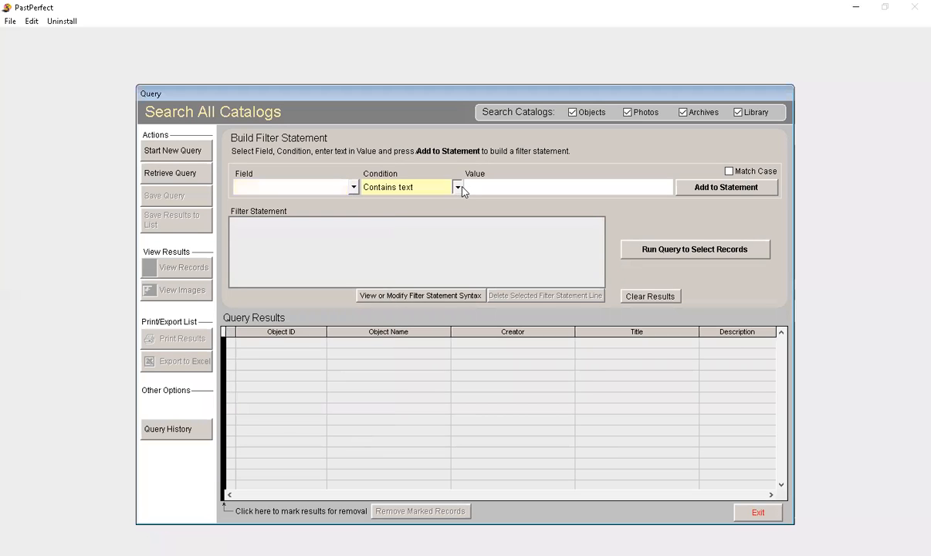
left_click(458, 189)
left_click(648, 187)
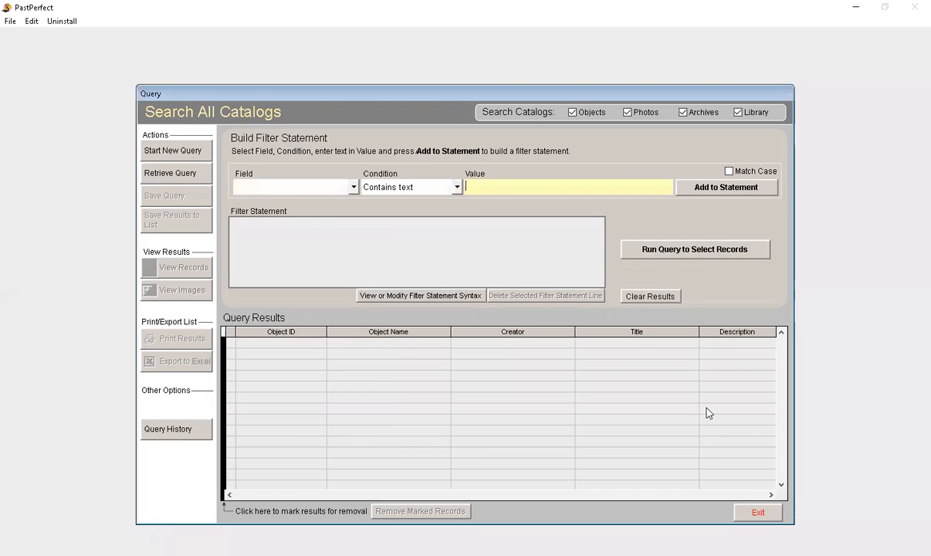
left_click(766, 511)
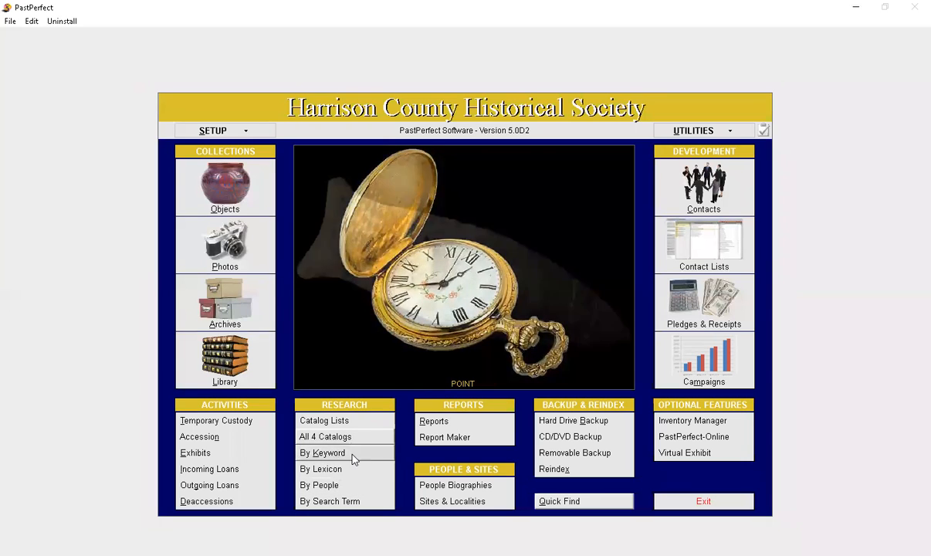
Step: Run a keyword search for "map" across the Objects, Photos, Archives and Library catalogs
left_click(353, 453)
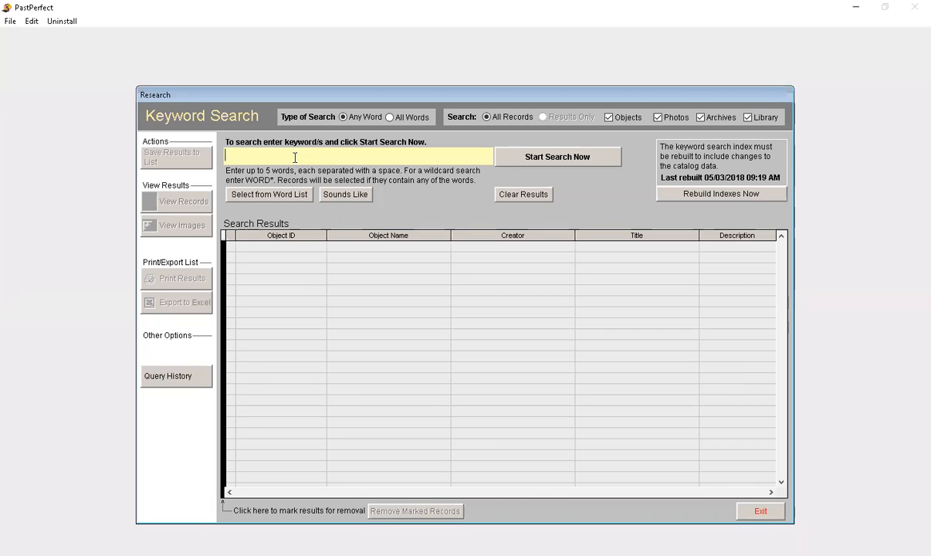
type("may")
type("p")
left_click(580, 157)
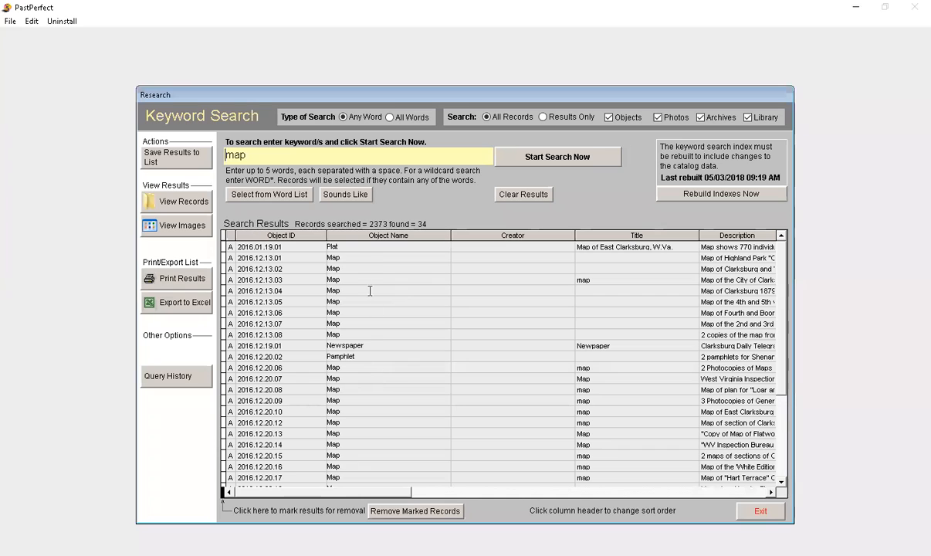
Step: Open the Highland Park "Old Fairground" map record, browse its image and those of neighbouring results, and return to the search results
double_click(370, 254)
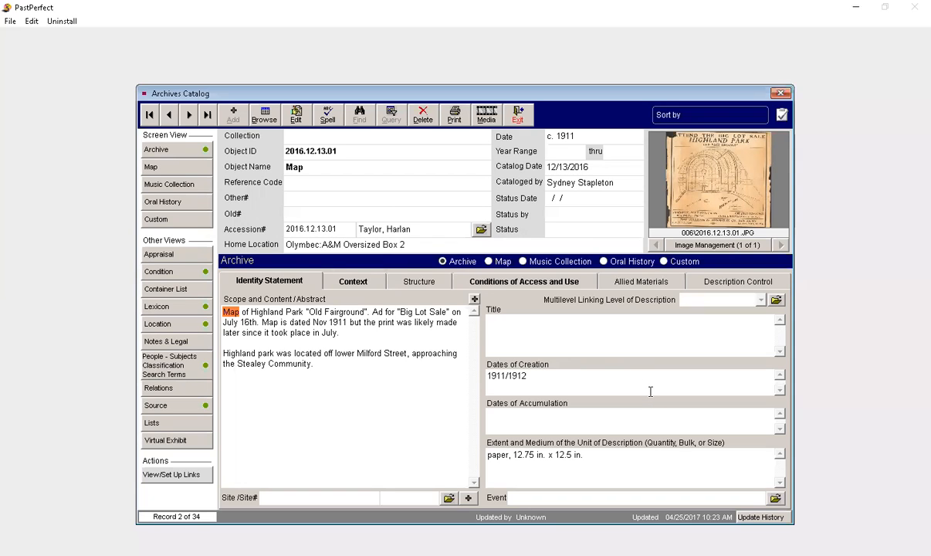
left_click(714, 245)
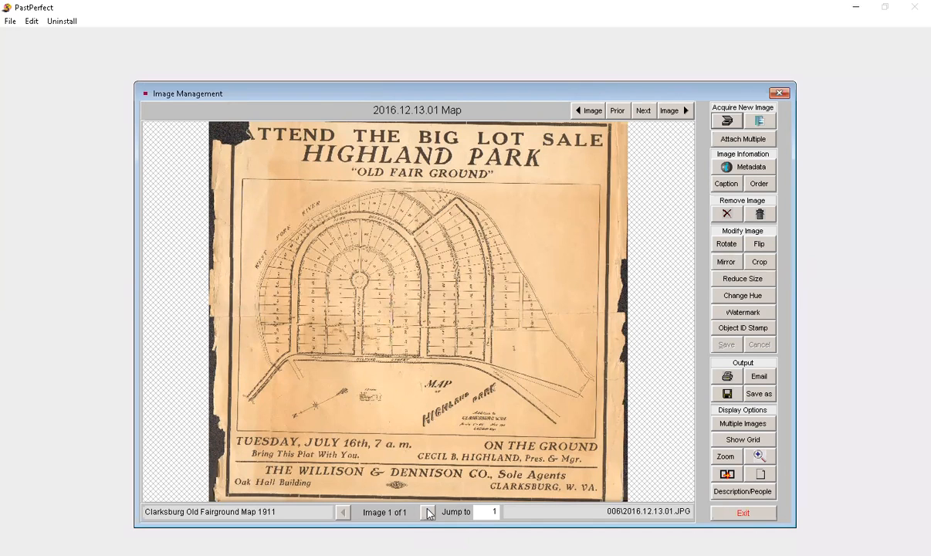
left_click(670, 110)
left_click(670, 110)
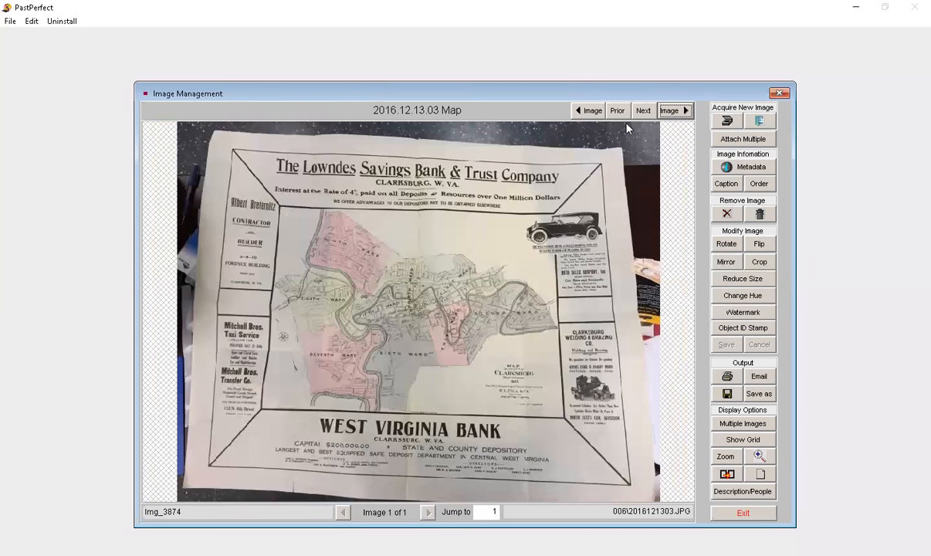
left_click(593, 113)
left_click(593, 114)
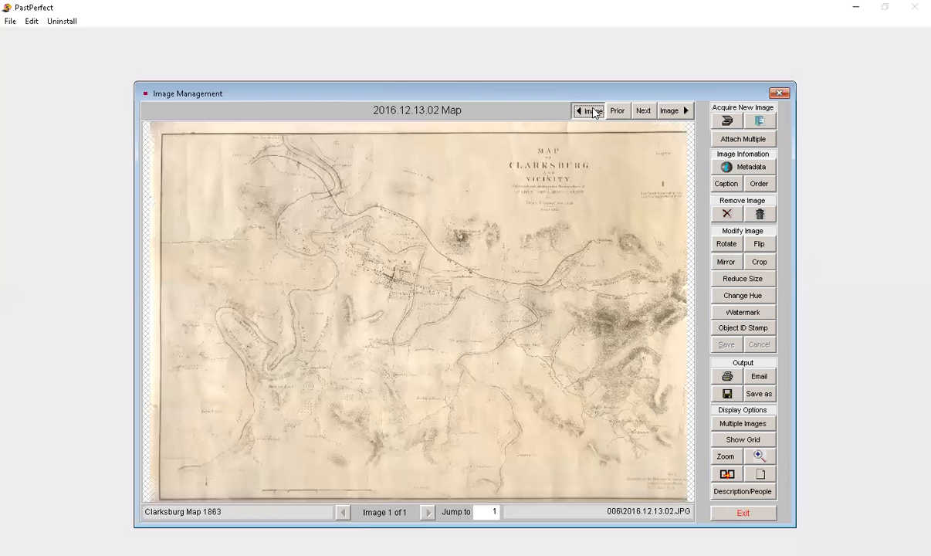
left_click(593, 113)
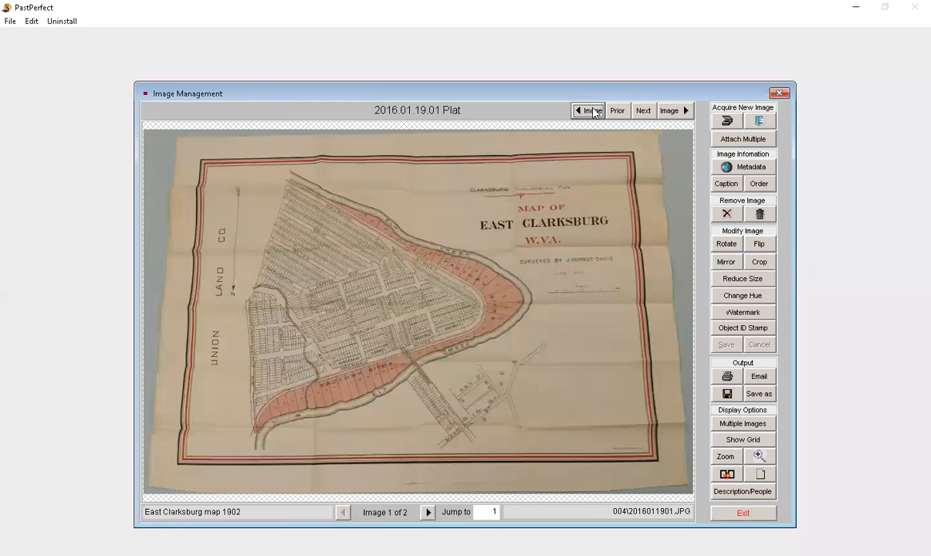
left_click(671, 113)
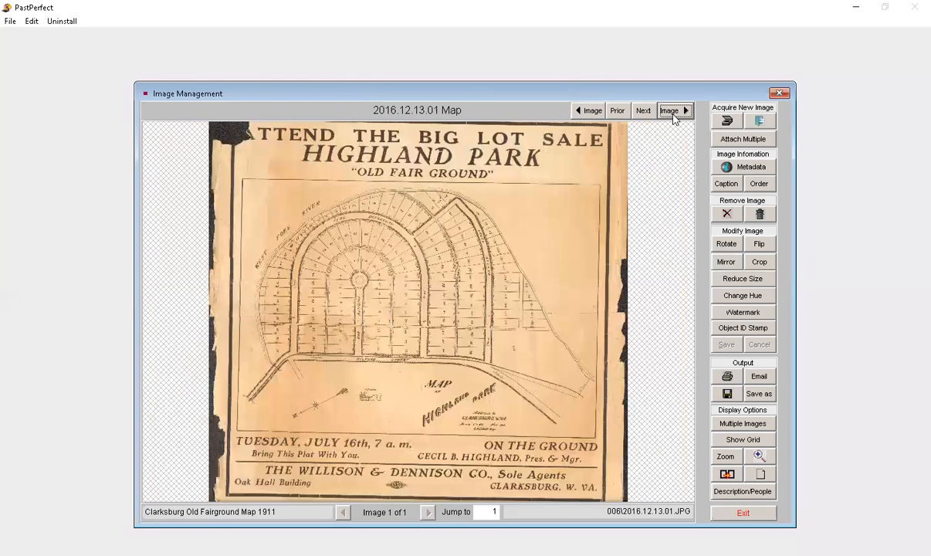
left_click(761, 514)
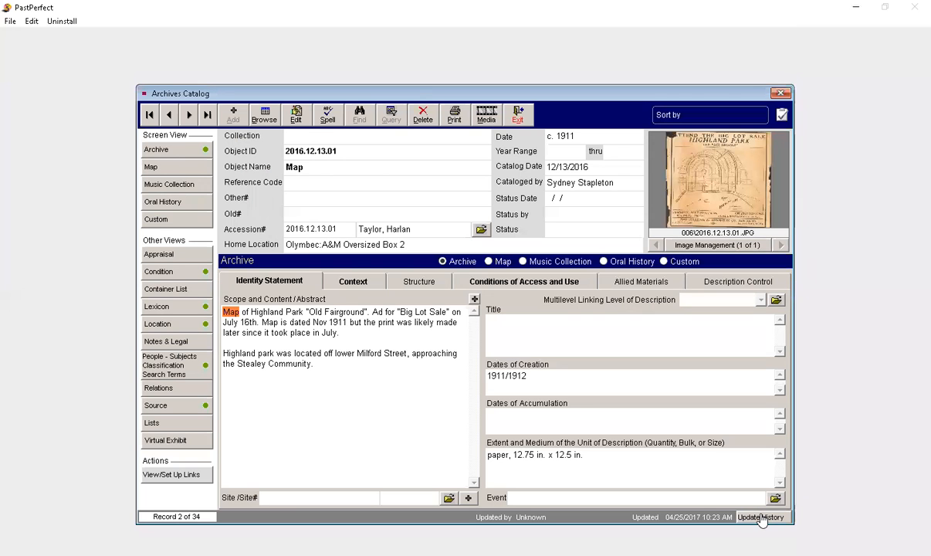
left_click(516, 114)
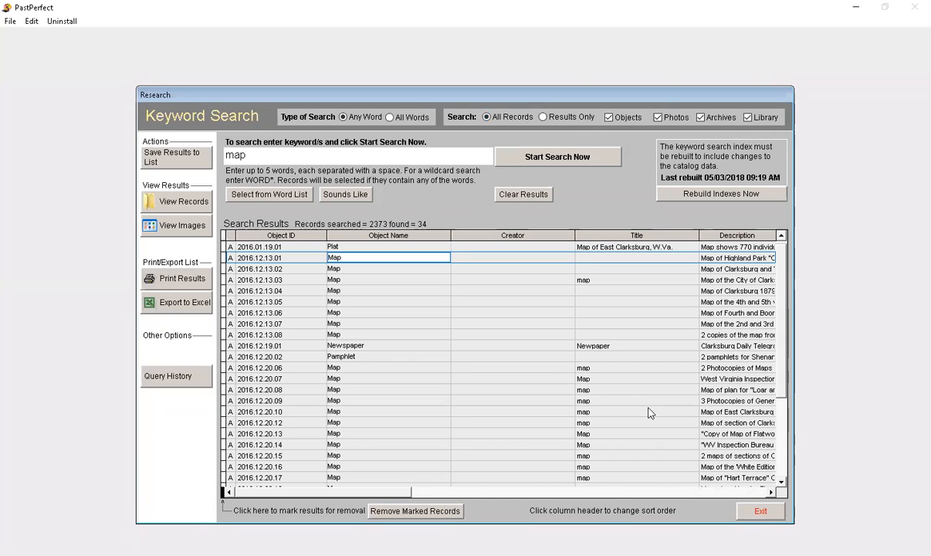
Step: Look through the whole list of keyword search results for maps, including their descriptions
scroll(644, 361, "down", 5)
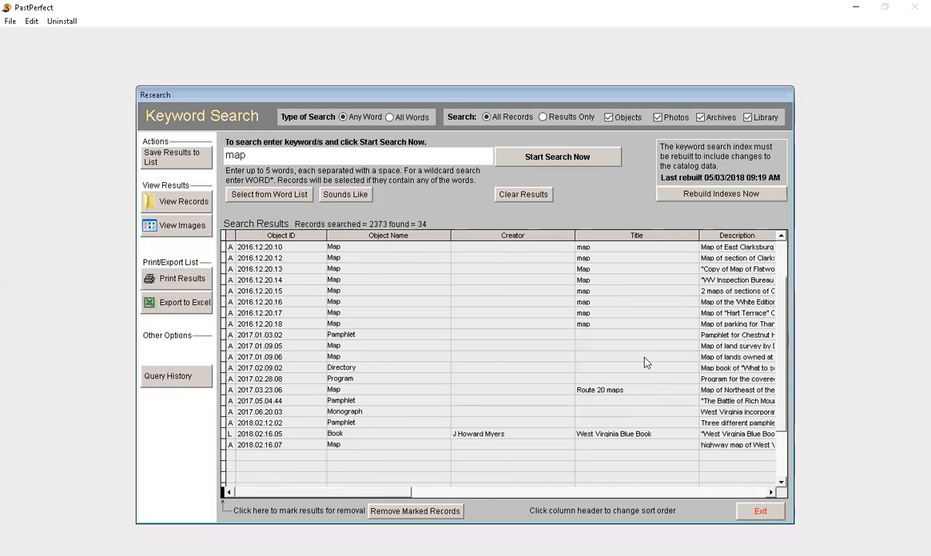
scroll(645, 362, "up", 5)
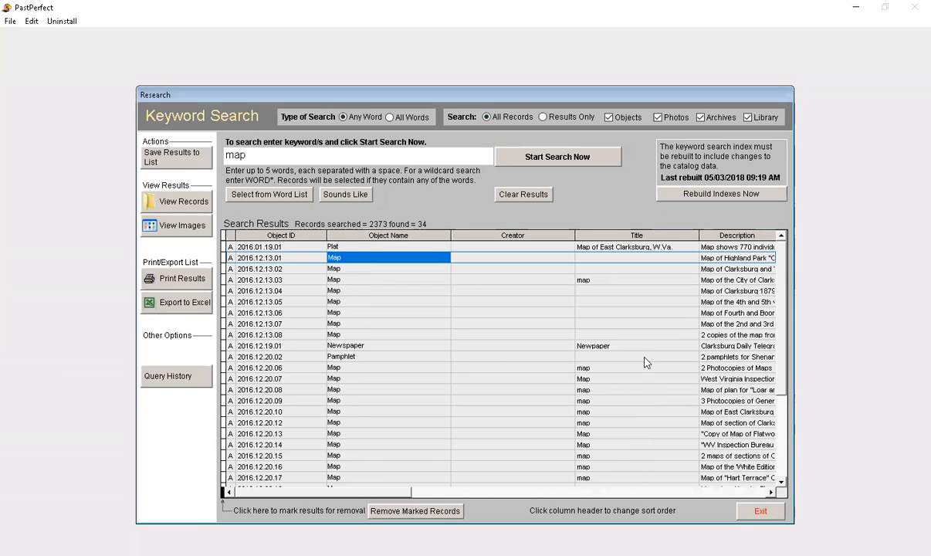
scroll(646, 362, "down", 4)
scroll(644, 359, "down", 2)
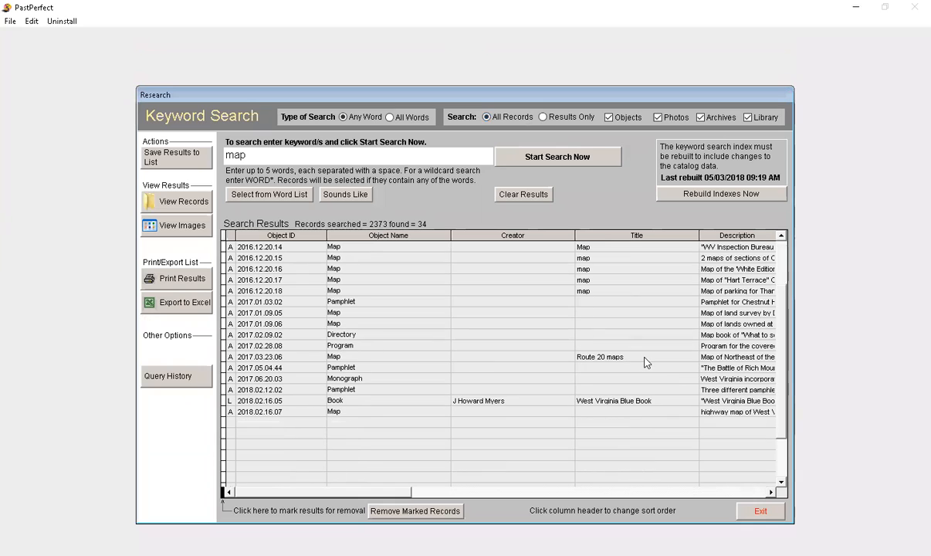
scroll(423, 340, "up", 5)
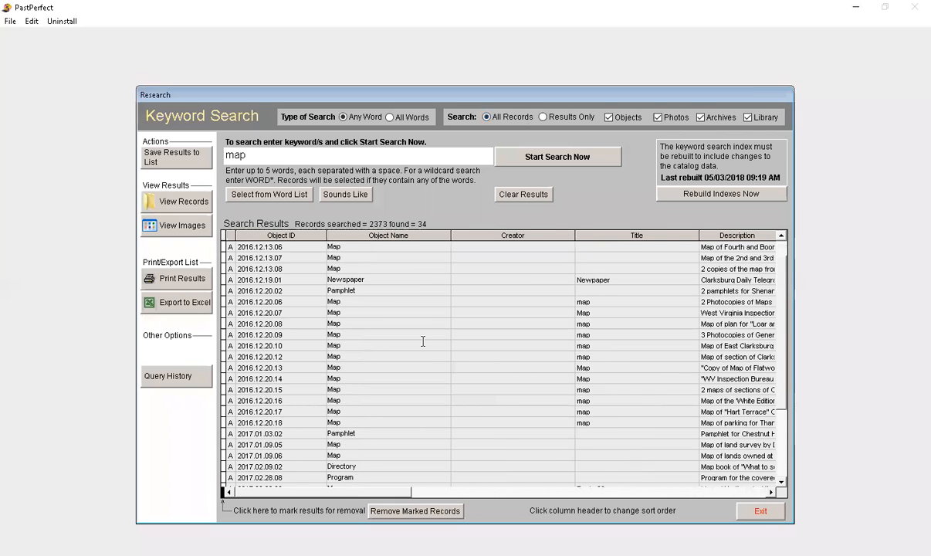
scroll(422, 341, "up", 1)
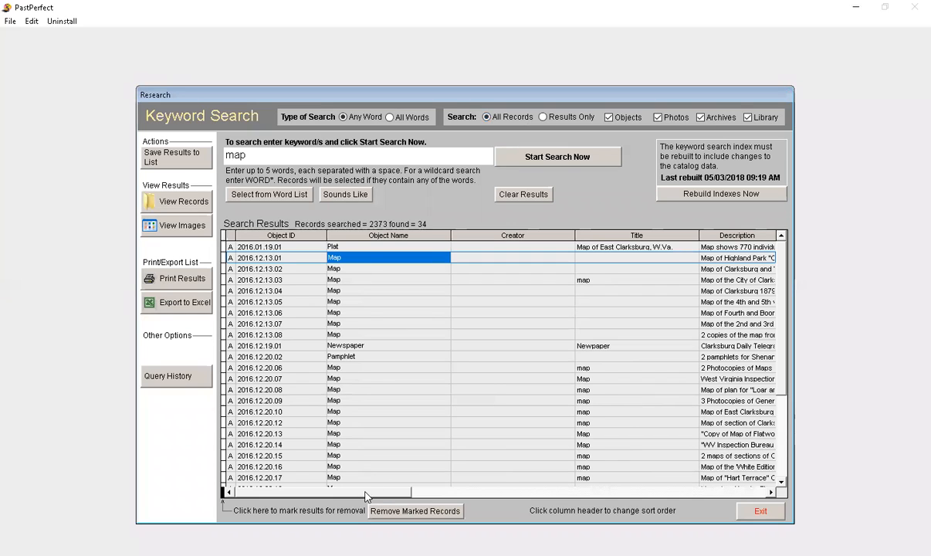
left_click(770, 492)
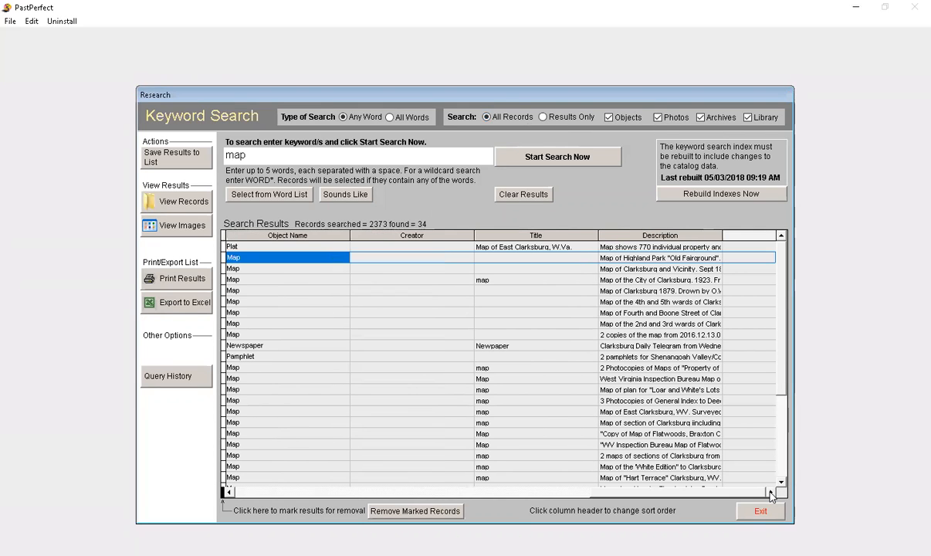
Step: Open the Fourth and Boone Street map record, view its image, and return to the search results
double_click(672, 313)
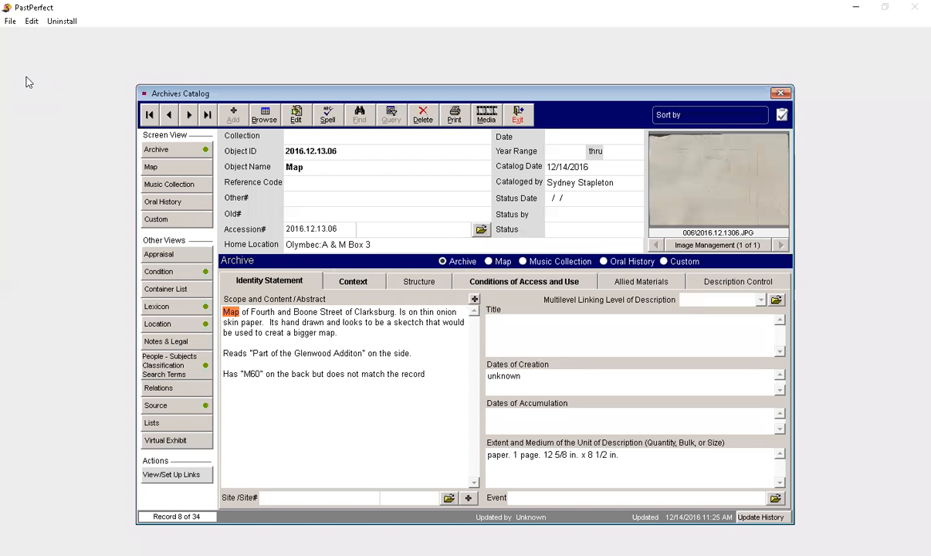
left_click(682, 224)
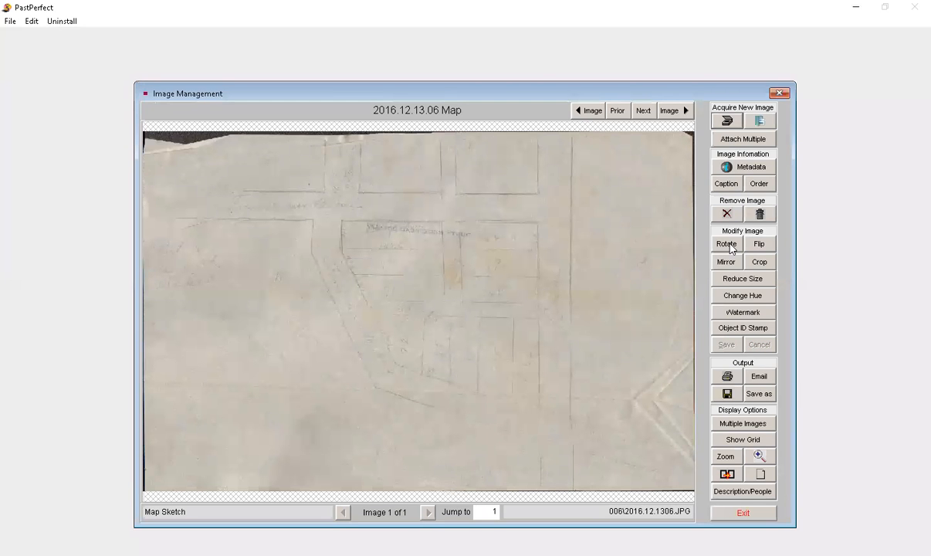
left_click(742, 513)
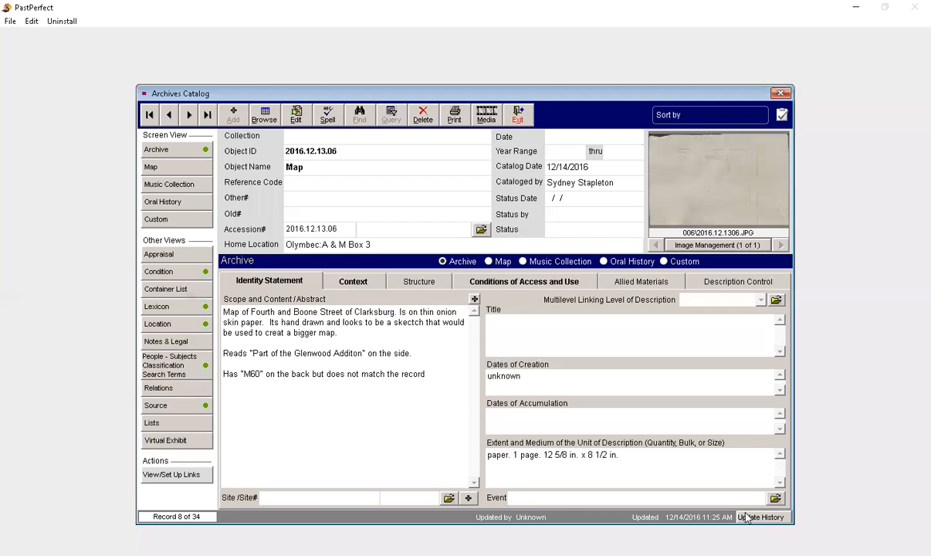
left_click(519, 116)
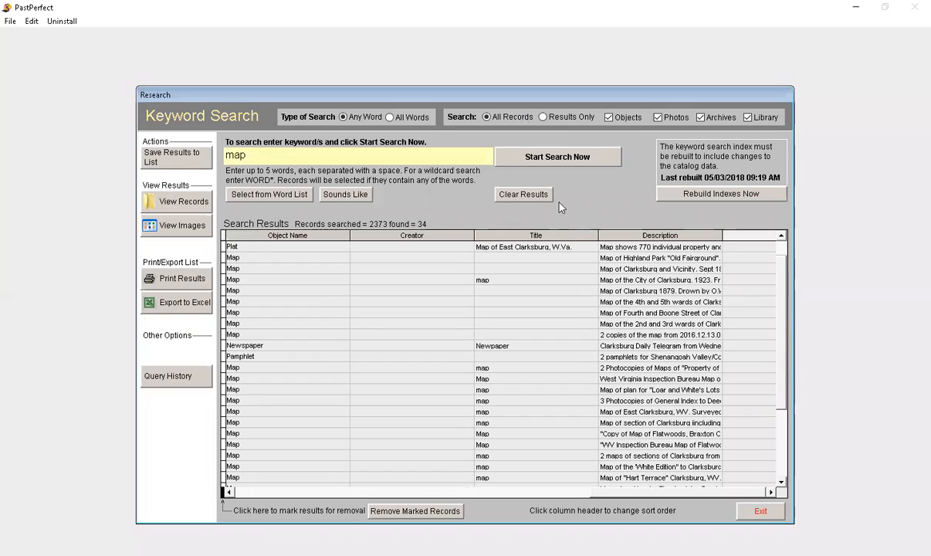
Step: Replace the map search with a keyword search for "Diary", clear its results, and return to the main menu
left_click(526, 195)
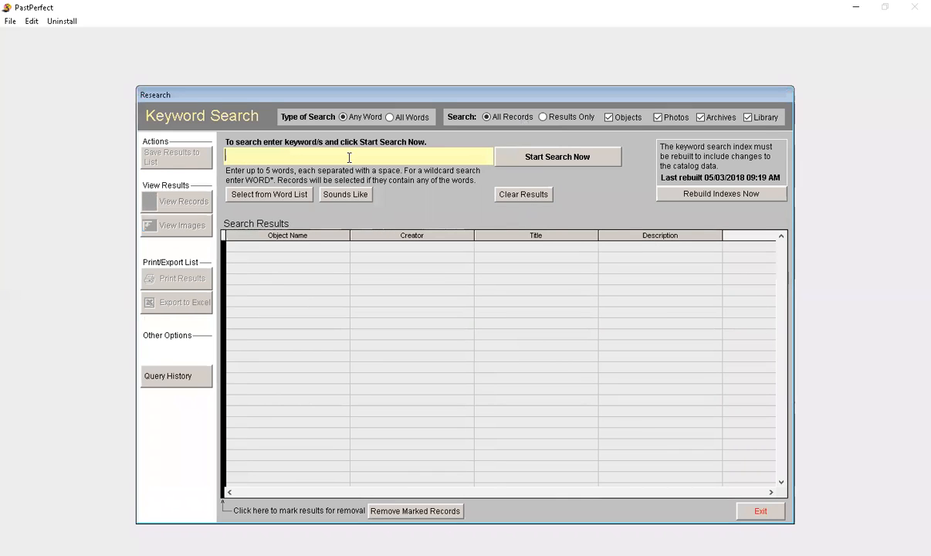
type("Diari")
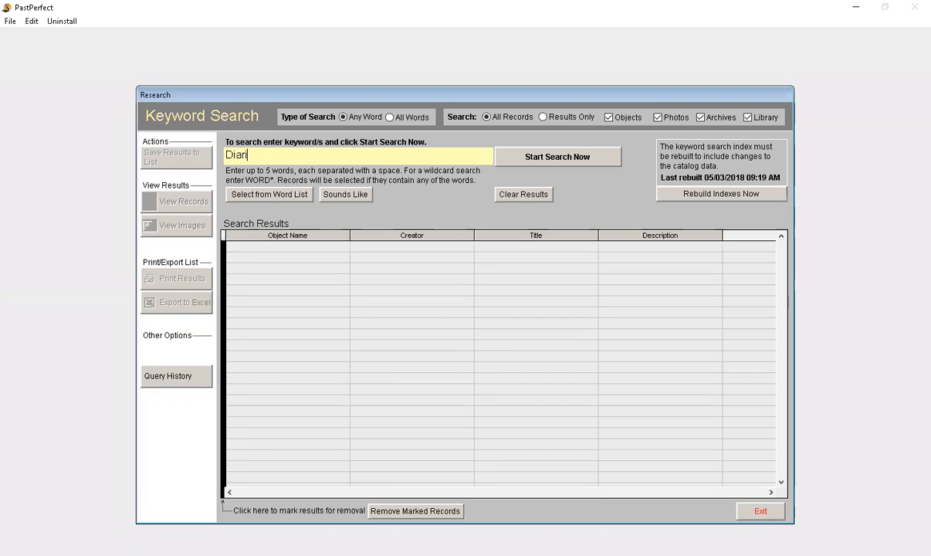
key("BackSpace")
type("y")
left_click(586, 156)
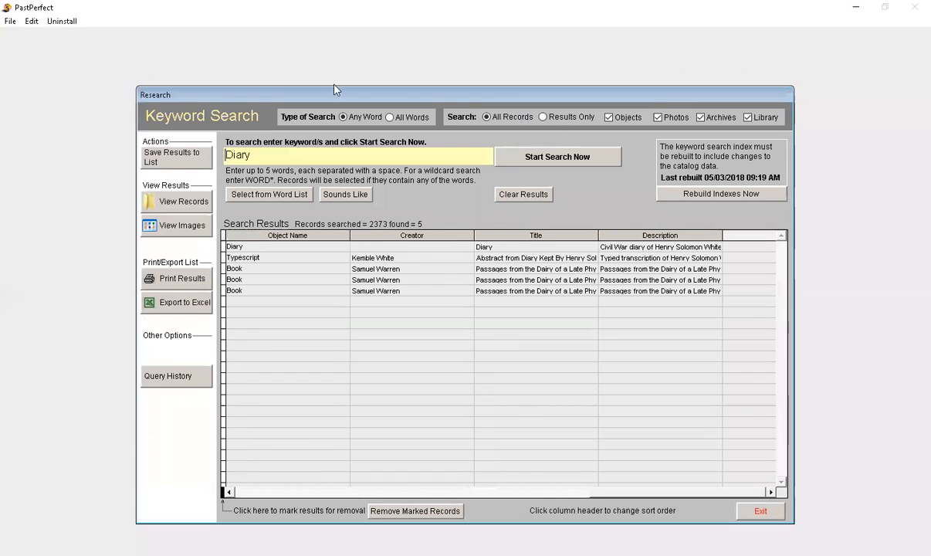
left_click(514, 196)
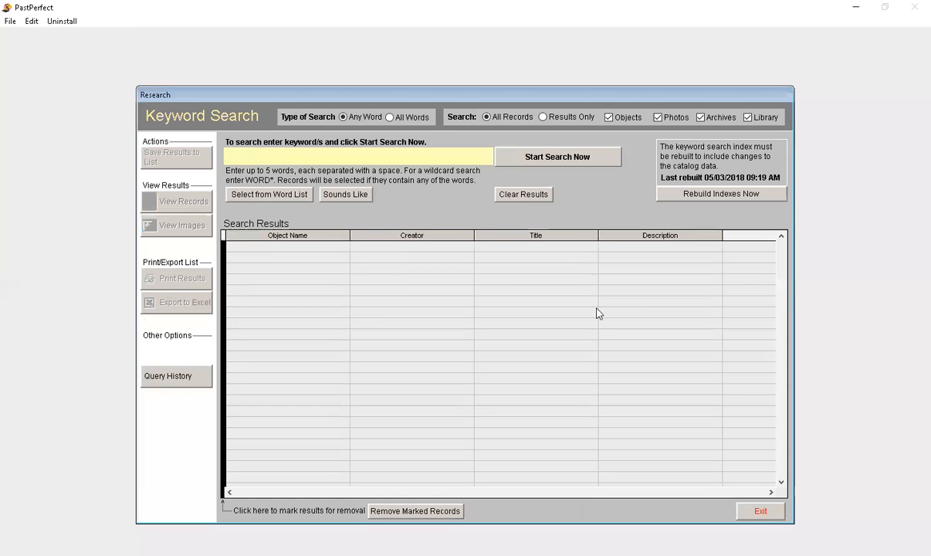
left_click(780, 512)
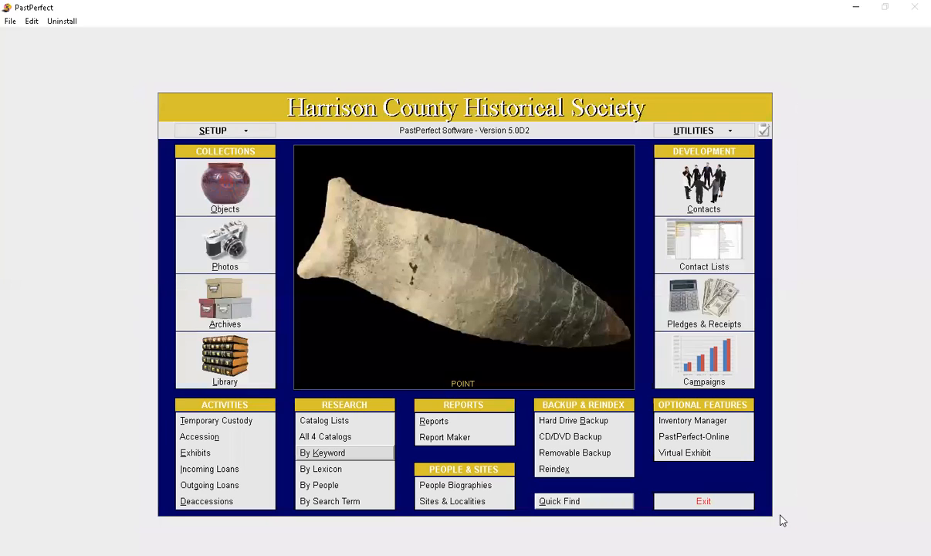
Step: Search all four catalogs by lexicon for records with the object name Yearbook
left_click(330, 469)
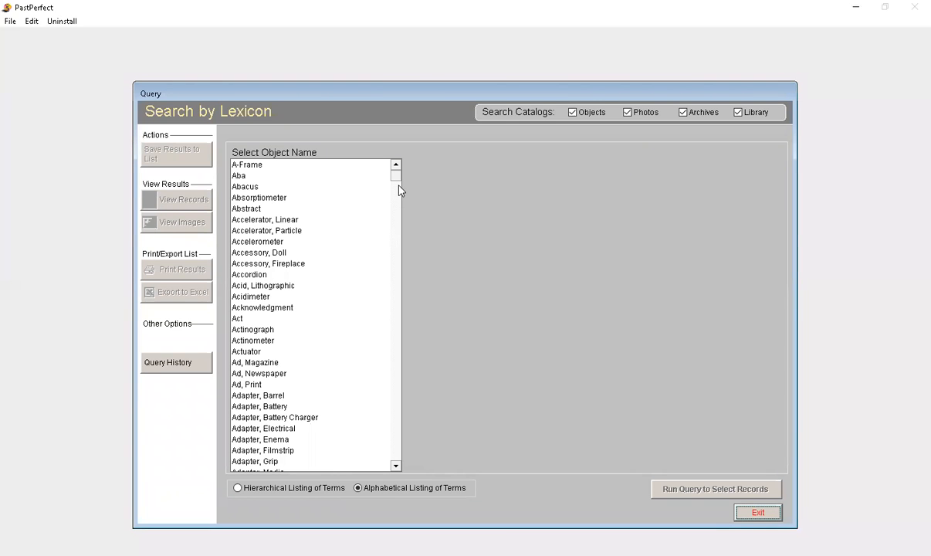
left_click(395, 466)
left_click(395, 466)
left_click(394, 466)
left_click_drag(397, 177, 394, 461)
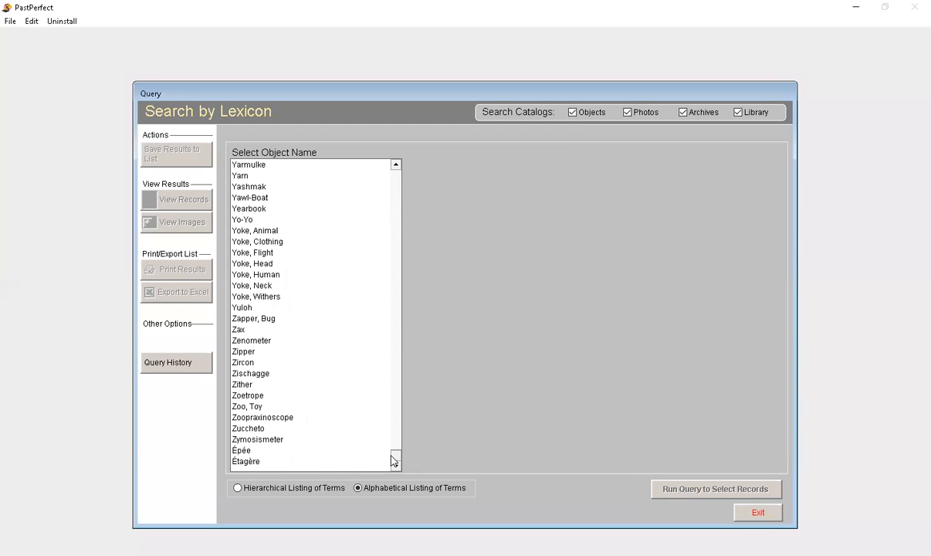
left_click(261, 212)
double_click(262, 210)
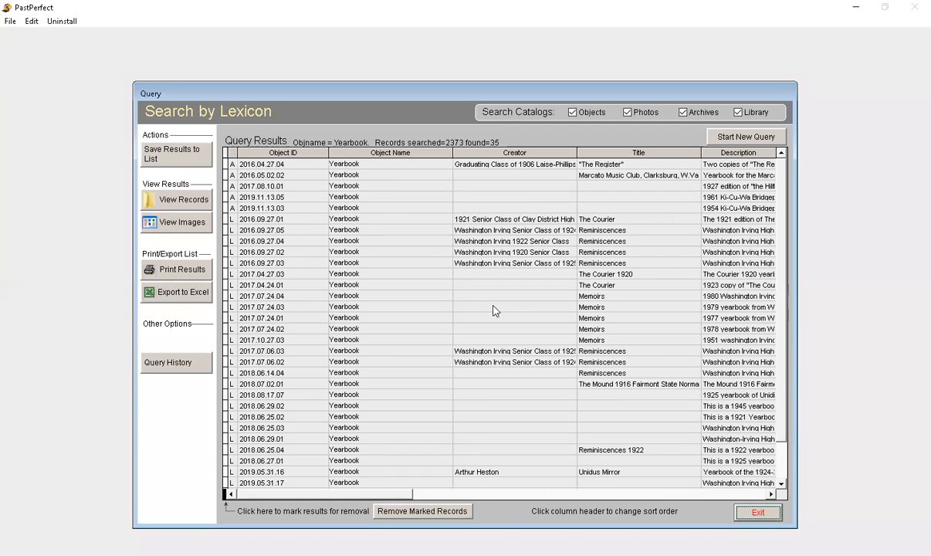
Step: Open the Unidus Mirror yearbook record, view its cover image and the following record's image, and return to the lexicon results
left_click(494, 475)
double_click(495, 475)
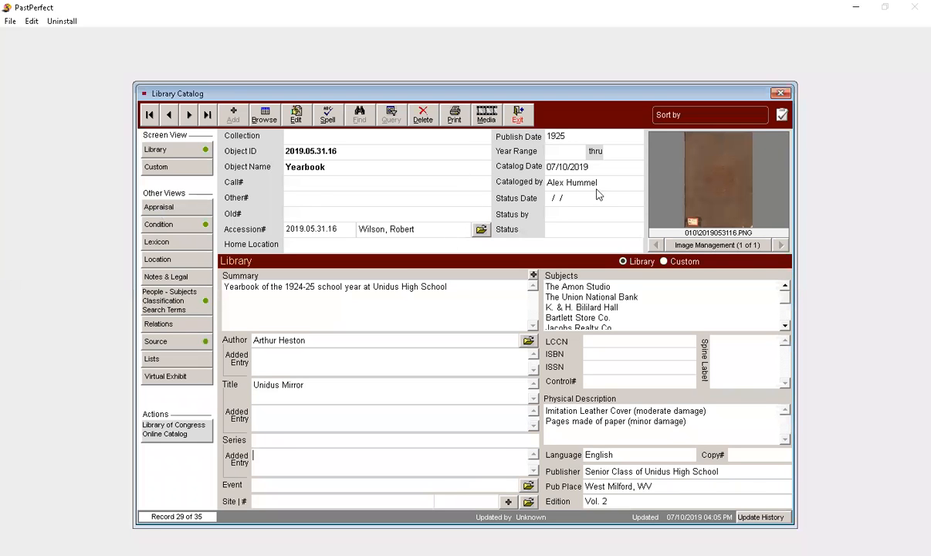
left_click(707, 245)
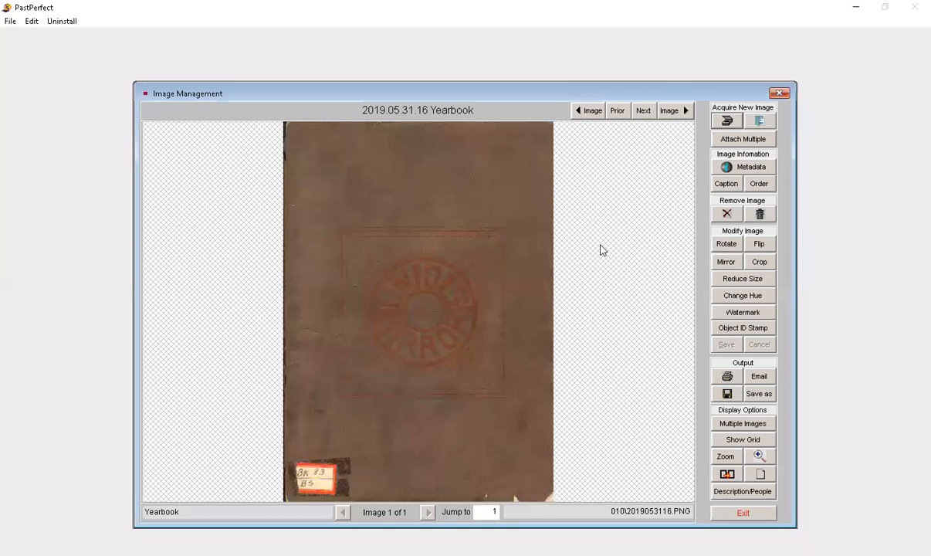
left_click(644, 115)
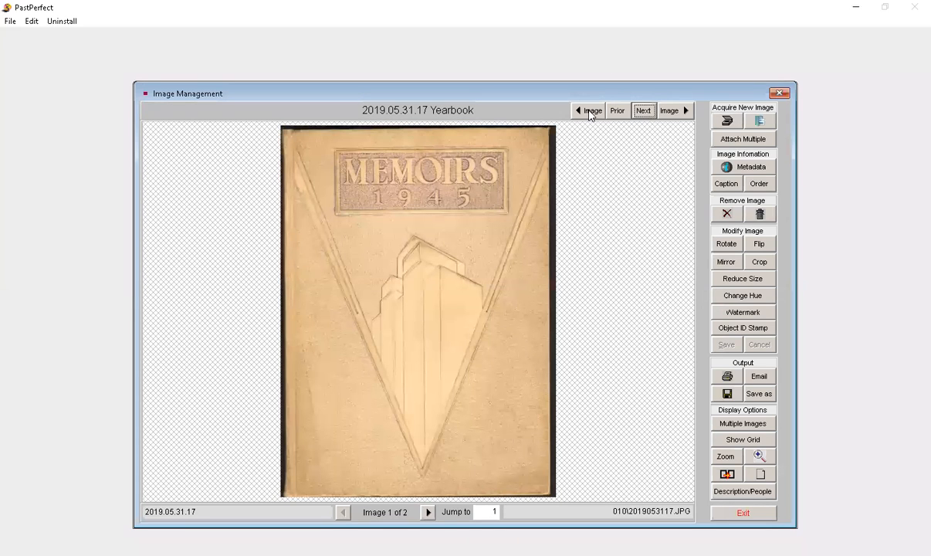
left_click(616, 111)
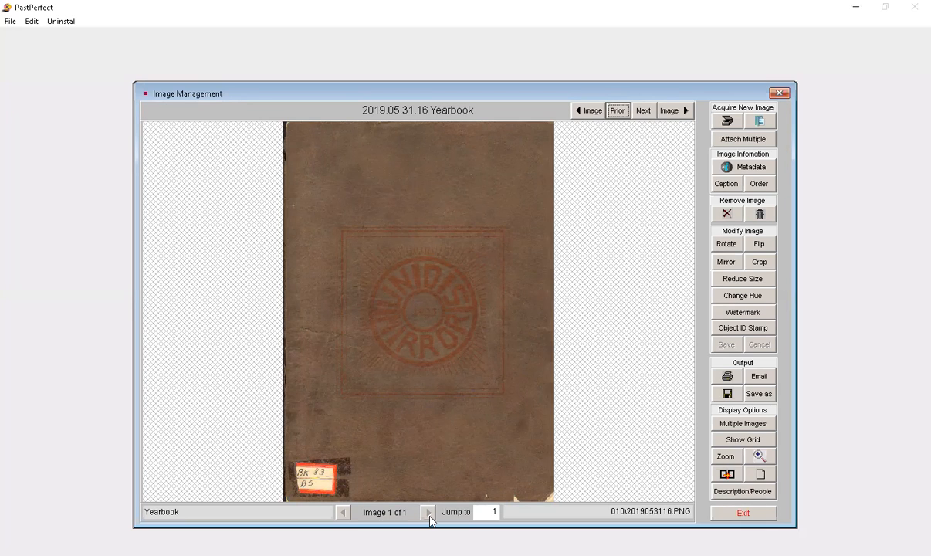
left_click(725, 514)
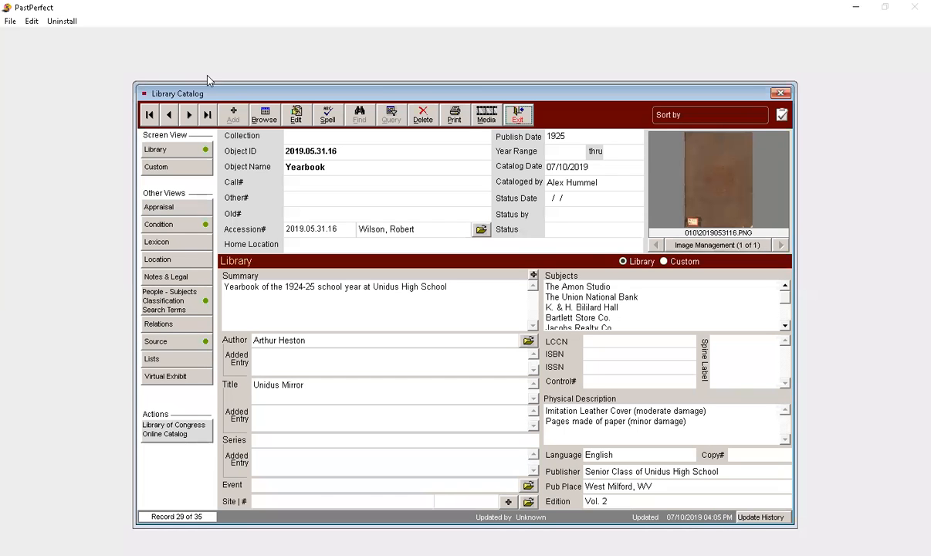
left_click(516, 116)
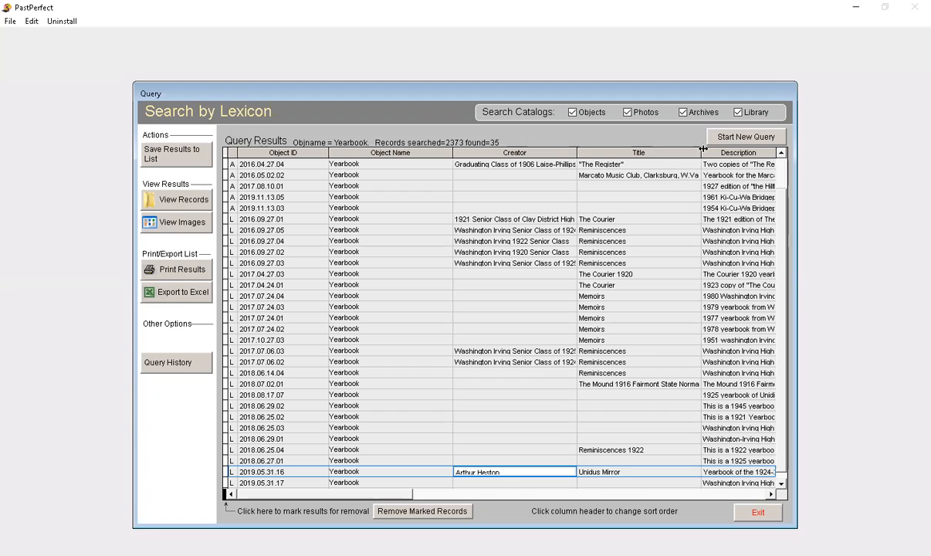
Step: Start a new lexicon query, browse the alphabetical list of object names back to the P terms, and return to the main menu
left_click(729, 138)
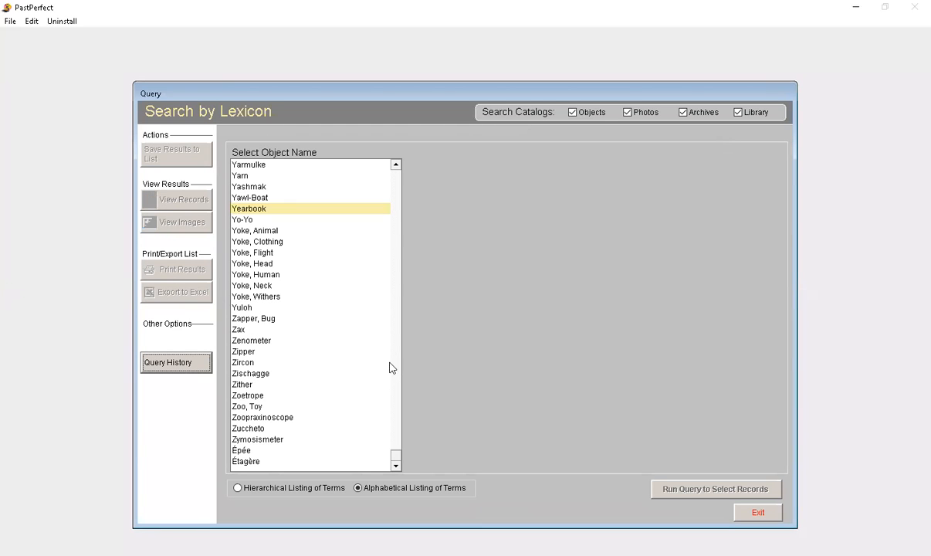
left_click(396, 166)
left_click(396, 166)
left_click(395, 165)
left_click_drag(396, 166, 396, 166)
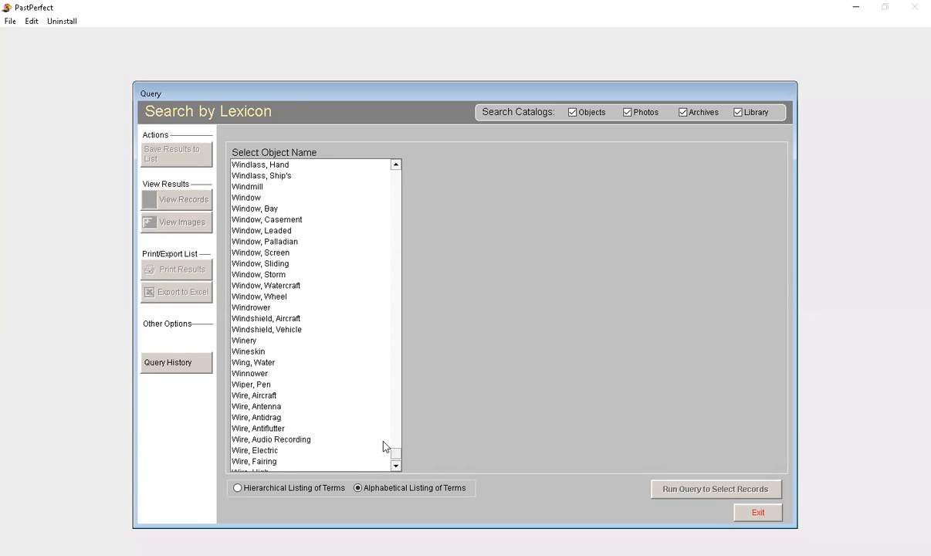
left_click_drag(395, 452, 393, 353)
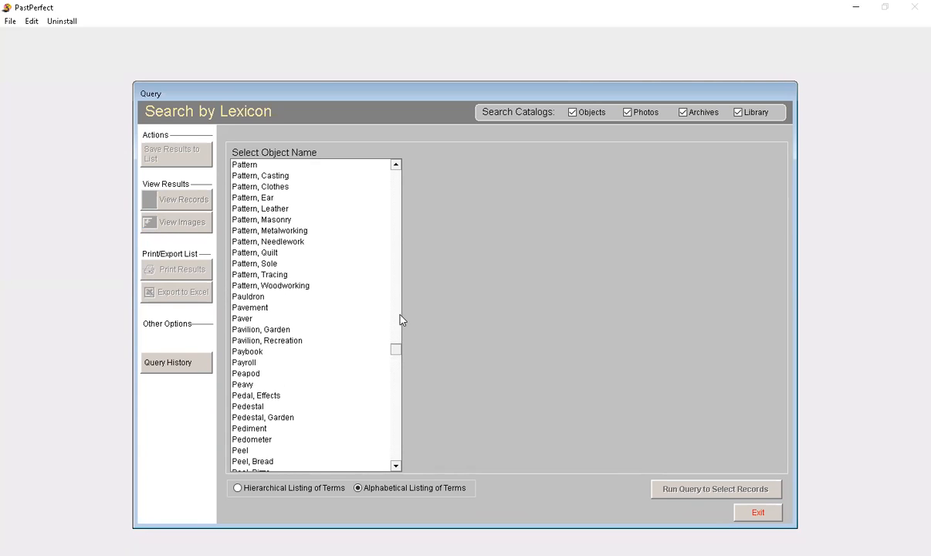
left_click(760, 512)
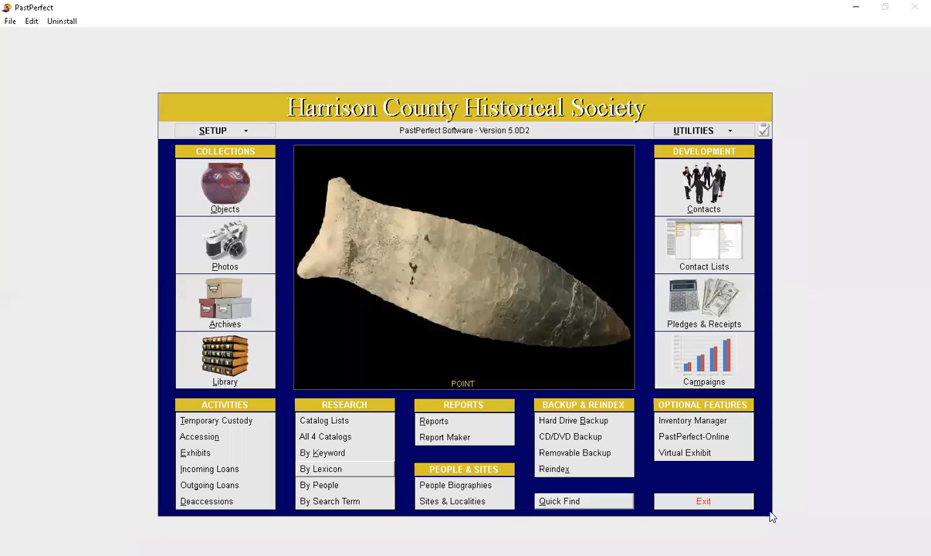
Step: Open the search by people and look at the names listed under M, J and G, ending on M
left_click(325, 485)
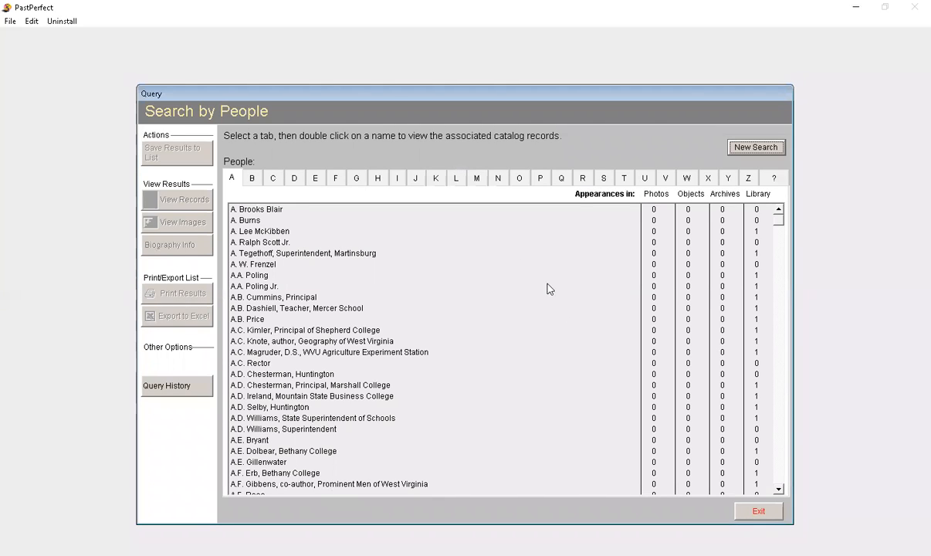
left_click(480, 181)
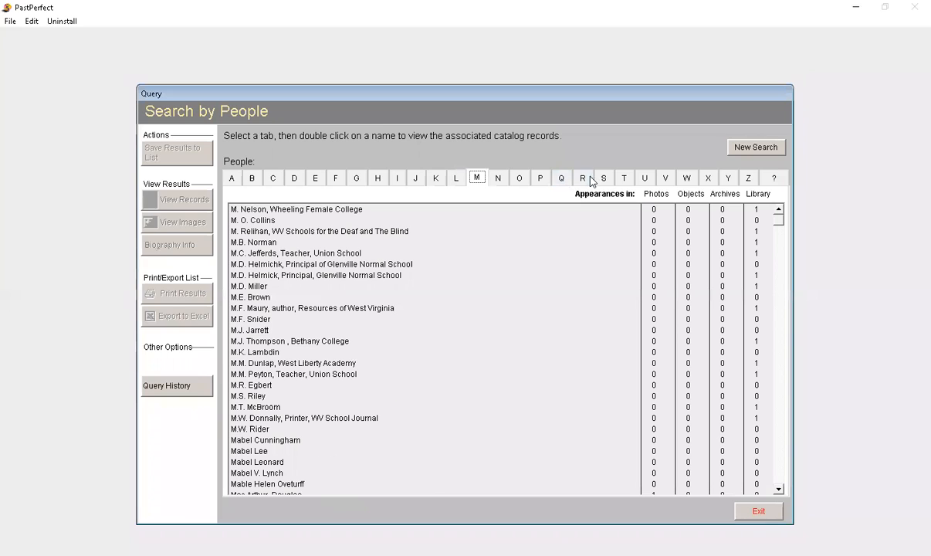
left_click(423, 179)
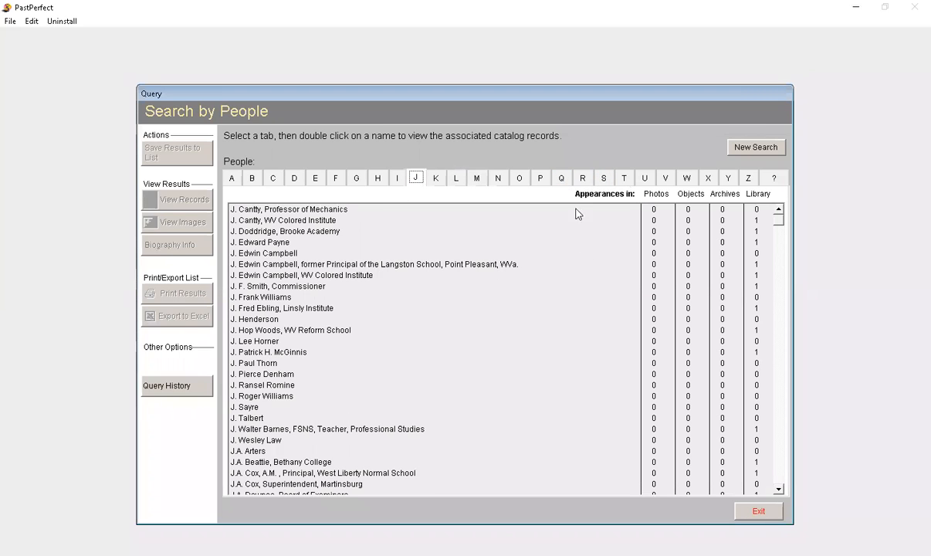
left_click(358, 178)
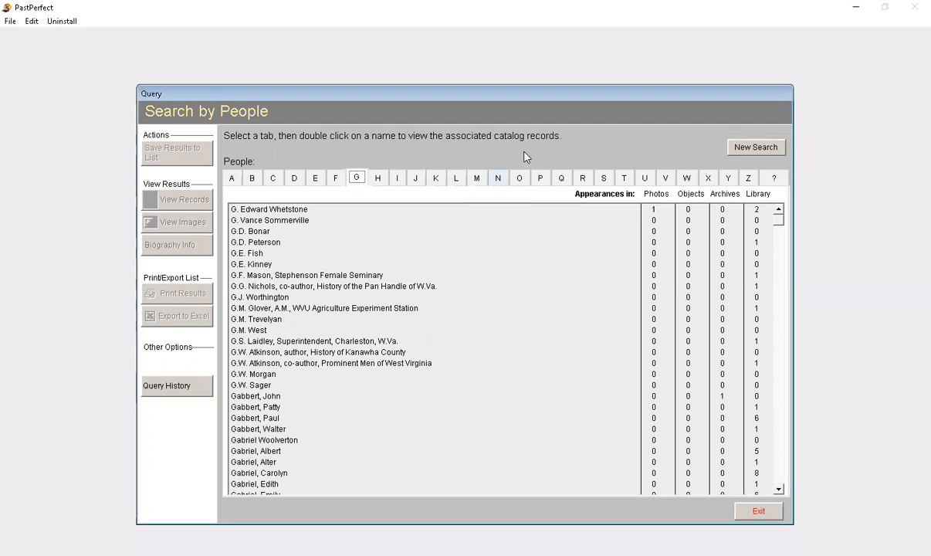
left_click(476, 178)
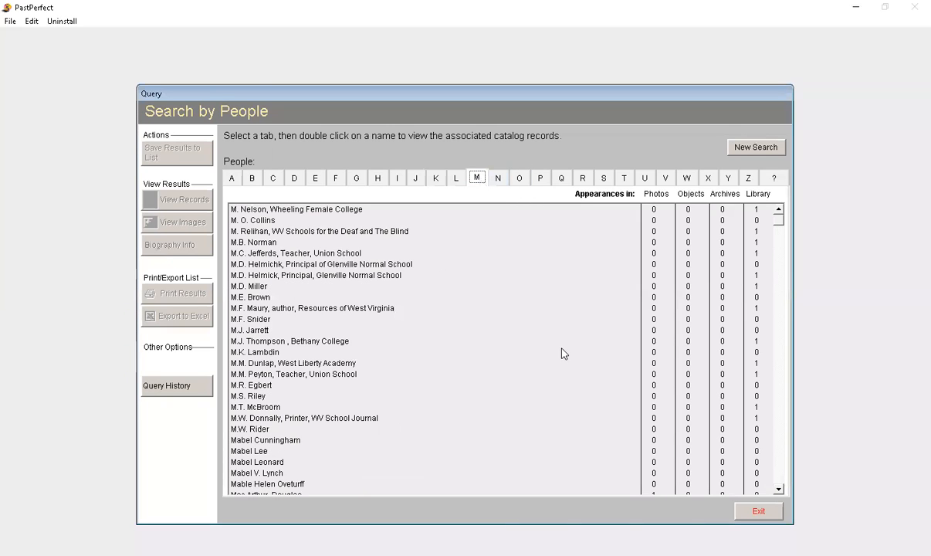
Step: Look through the M names and their appearances in each catalog, reset the people search, and return to the main menu
left_click_drag(777, 221, 779, 229)
scroll(424, 407, "up", 1)
scroll(424, 407, "up", 11)
scroll(424, 407, "up", 11)
scroll(424, 408, "up", 10)
left_click(277, 353)
key("Down")
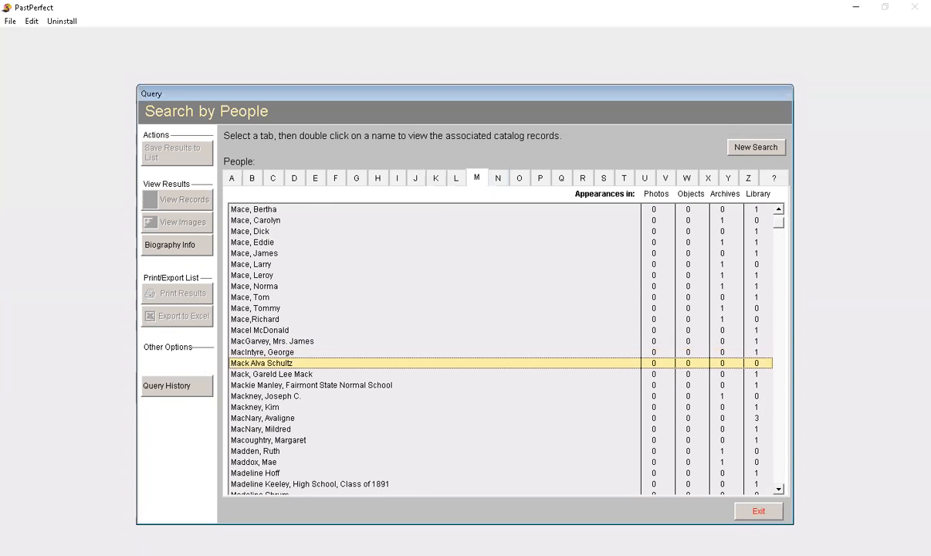
key("Page_Down")
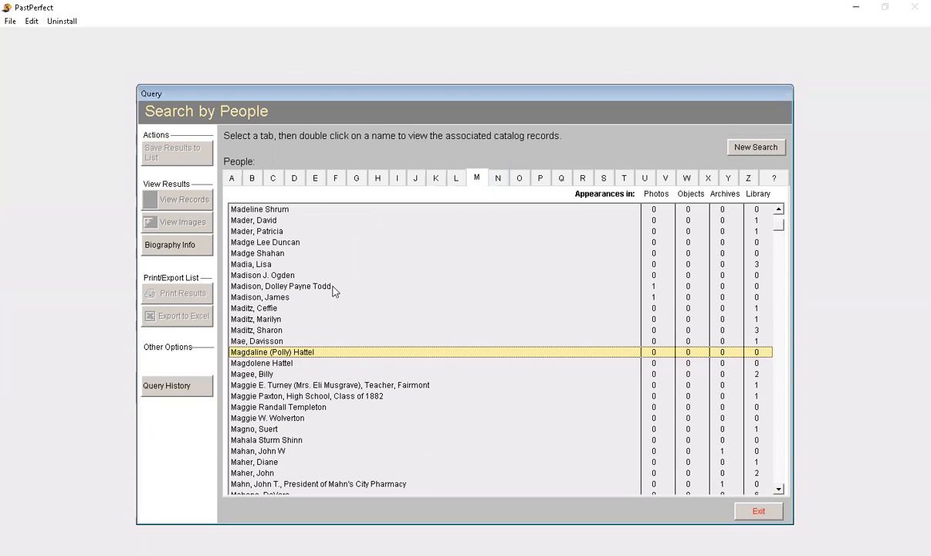
scroll(345, 291, "up", 2)
scroll(345, 291, "up", 2)
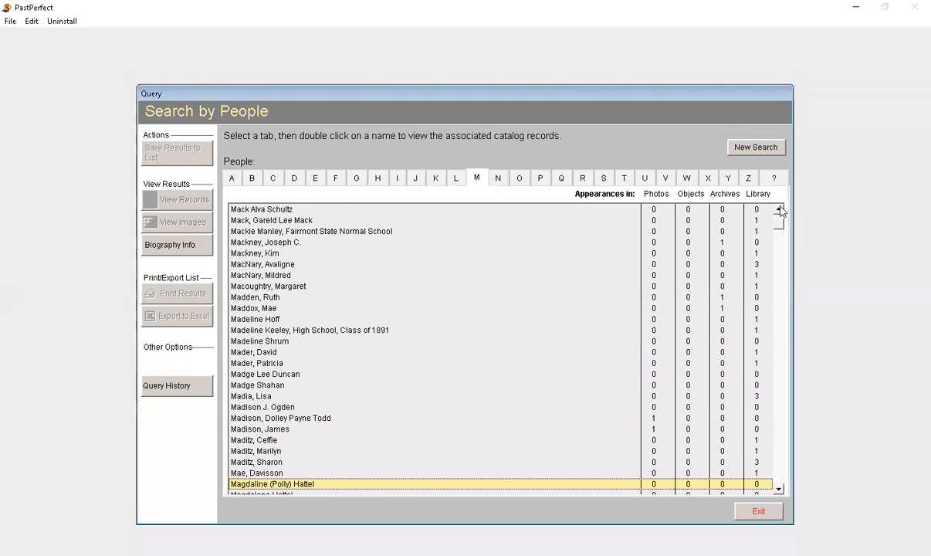
scroll(779, 210, "up", 4)
scroll(780, 210, "up", 7)
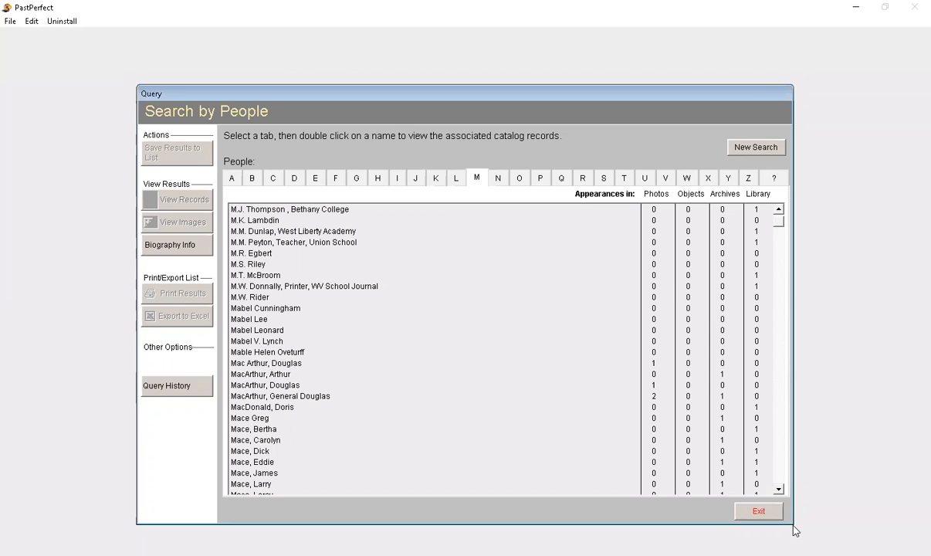
left_click(753, 147)
left_click(752, 511)
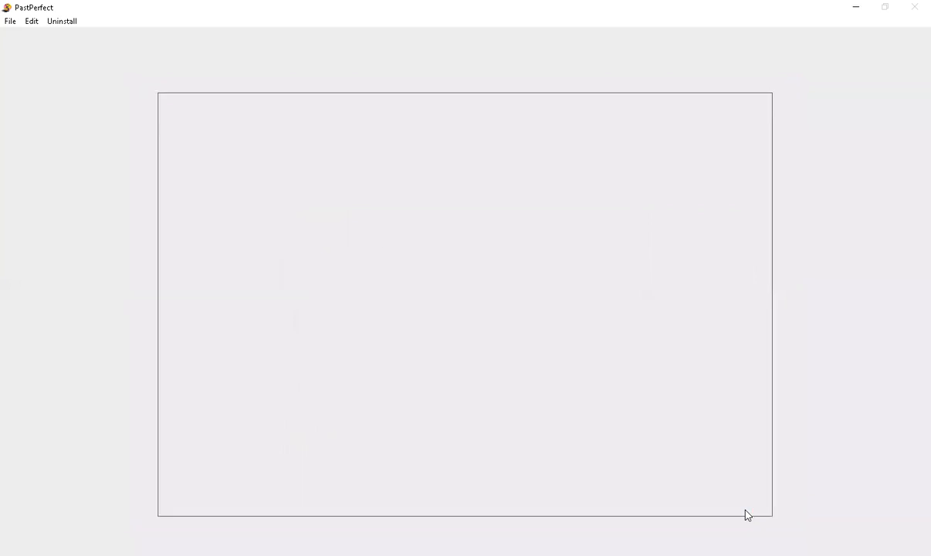
Step: Search by search term, jump to the entries starting with "shin", and retrieve the records for Shinnston Tornado 1944
left_click(307, 501)
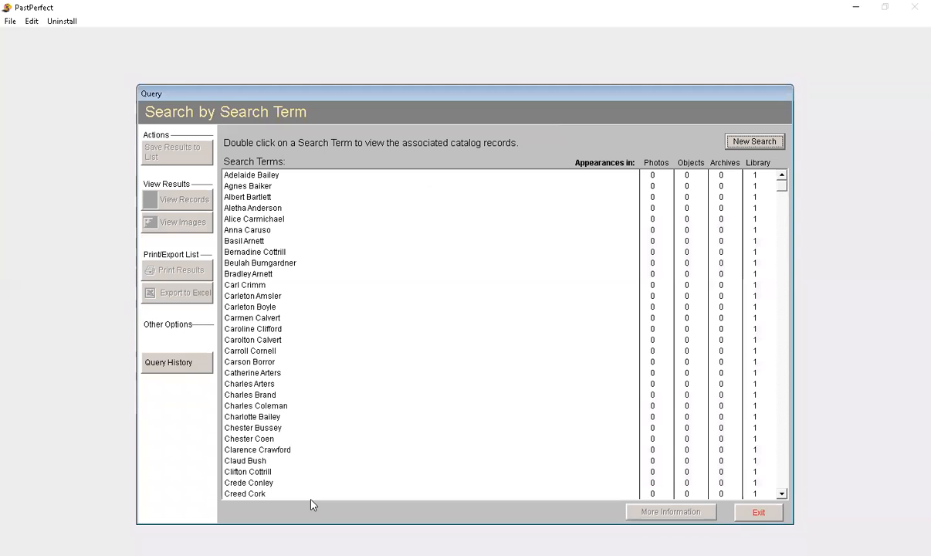
left_click(239, 350)
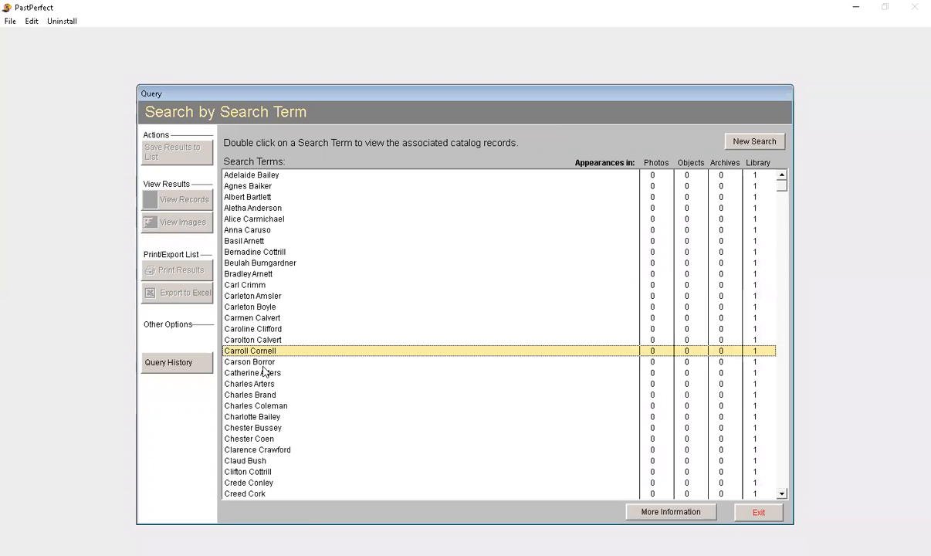
type("shin")
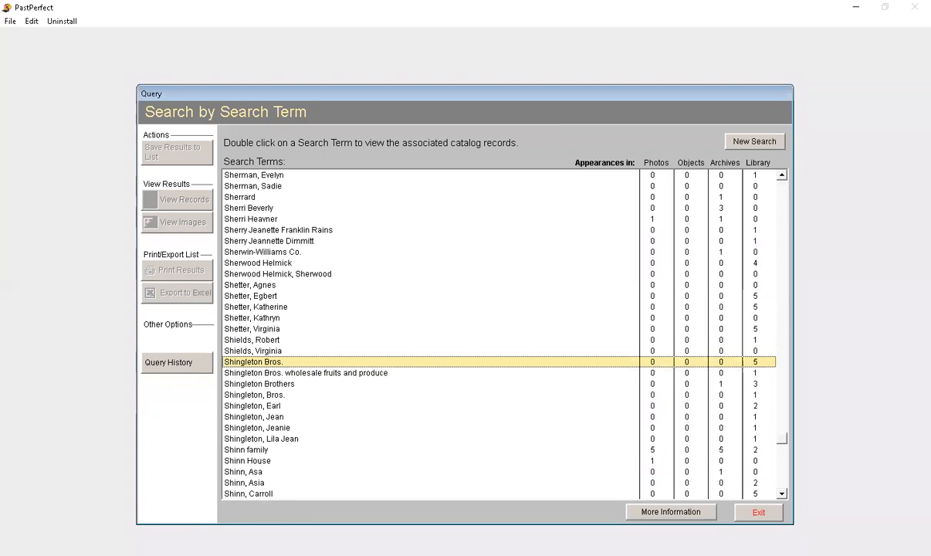
scroll(339, 336, "down", 9)
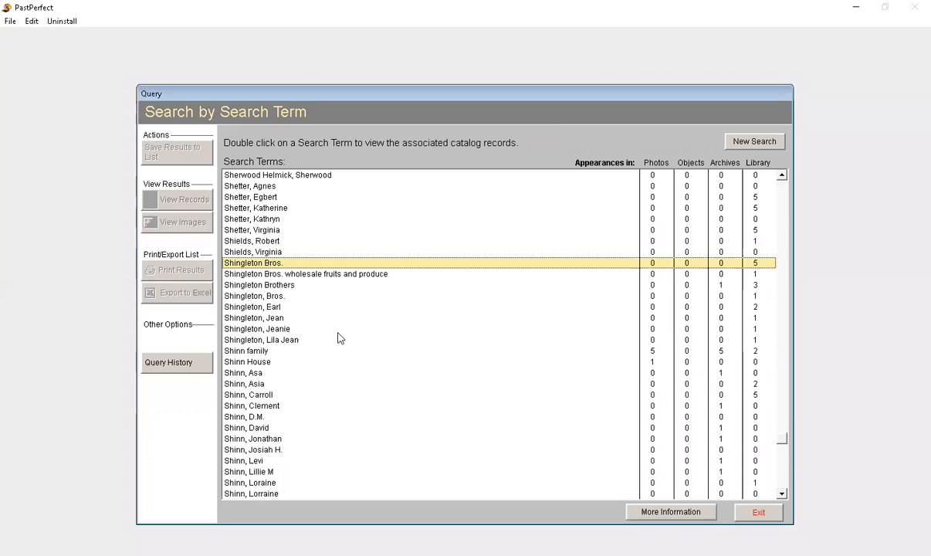
scroll(339, 336, "down", 6)
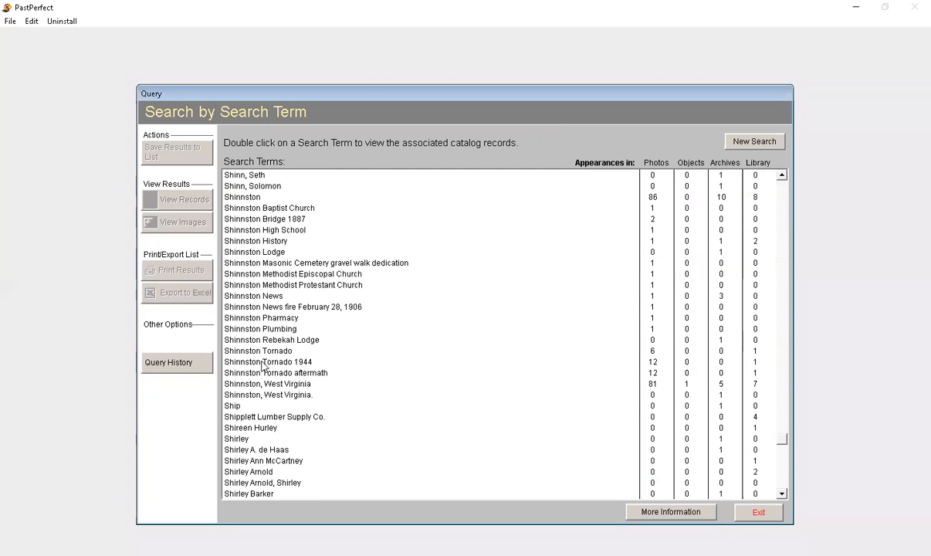
double_click(262, 362)
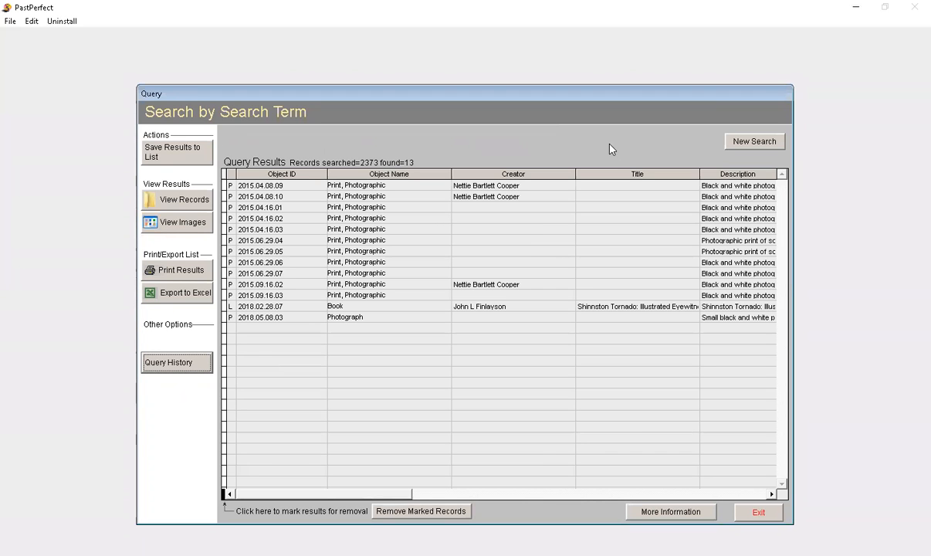
Step: Open the first Shinnston Tornado 1944 photo record, page through the following records to 2015.09.16.02, and return to the results
left_click(414, 186)
double_click(413, 186)
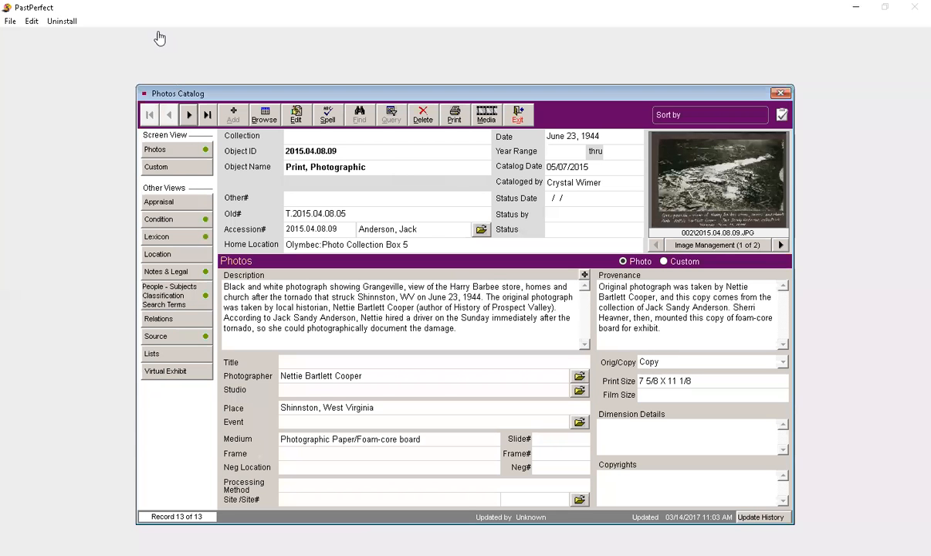
left_click(187, 114)
left_click(187, 114)
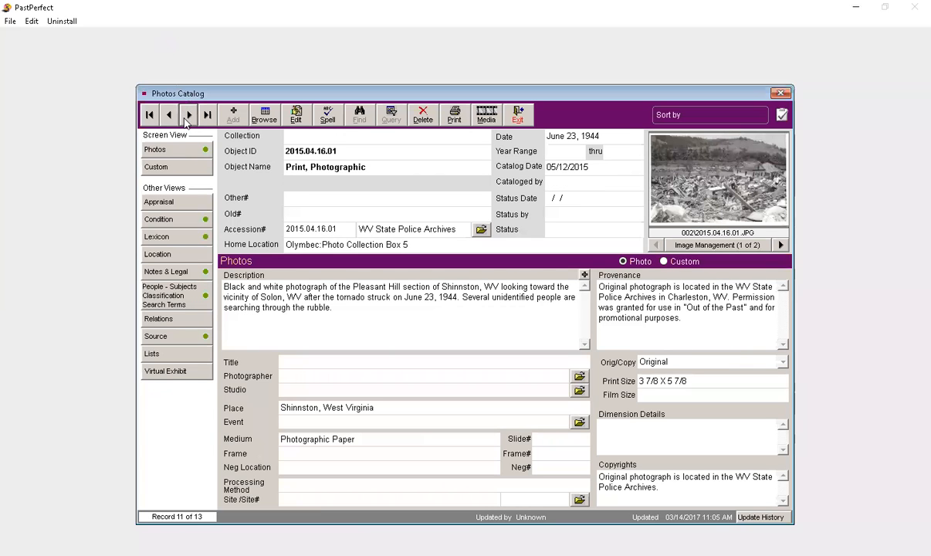
left_click(187, 114)
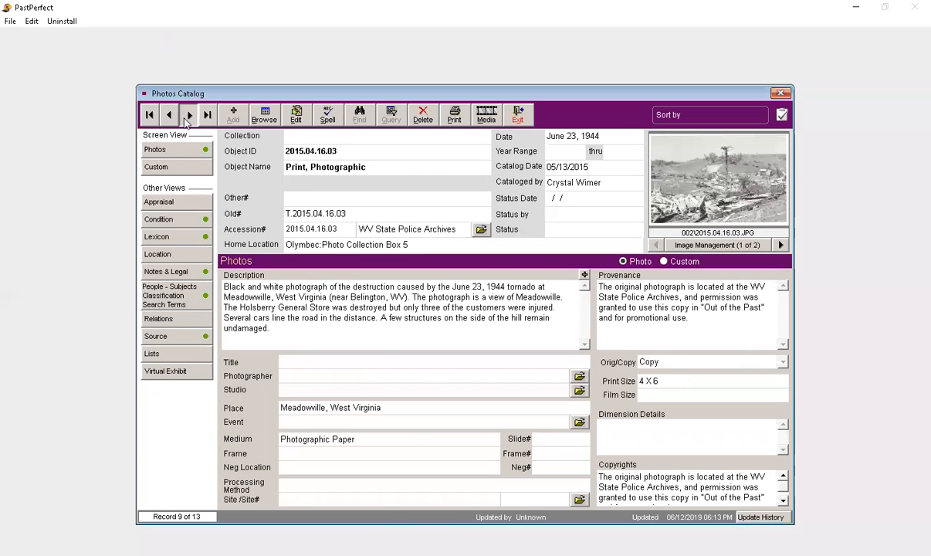
left_click(187, 115)
left_click(187, 115)
left_click(187, 115)
left_click(185, 119)
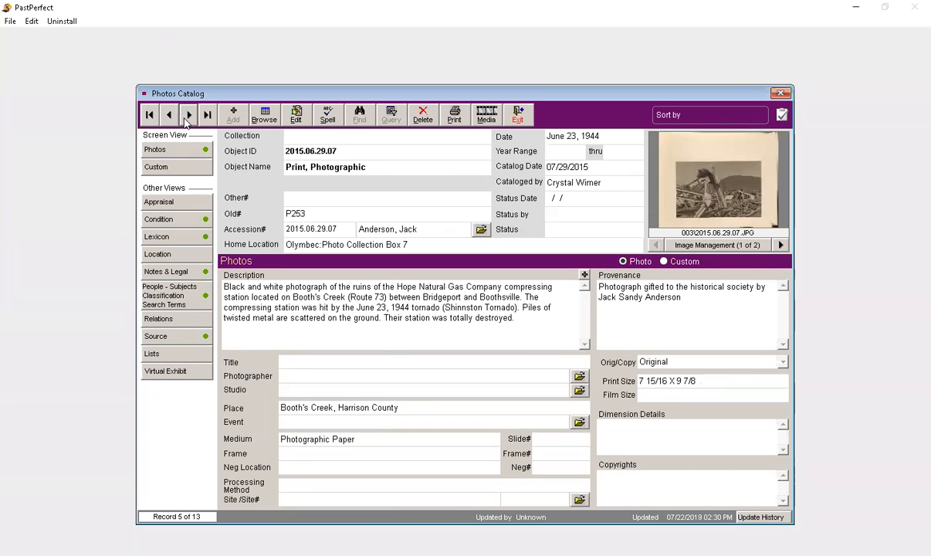
left_click(185, 120)
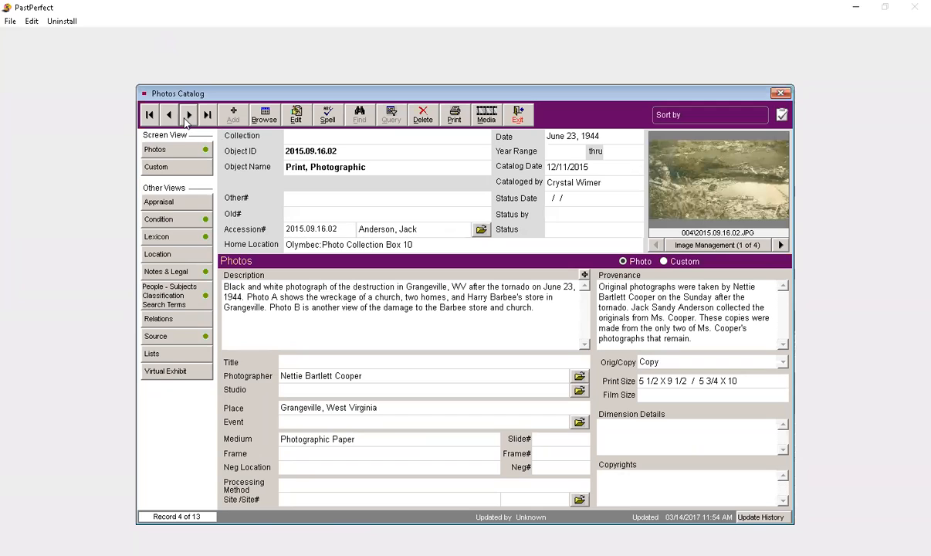
left_click(518, 117)
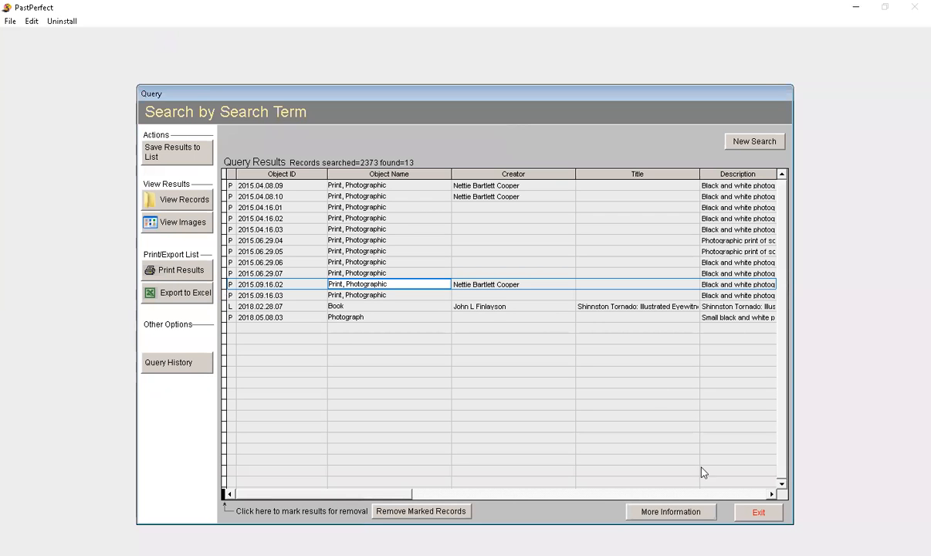
Step: Leave the search-term query, view the Sites & Localities screen, and return to the main menu
left_click(764, 513)
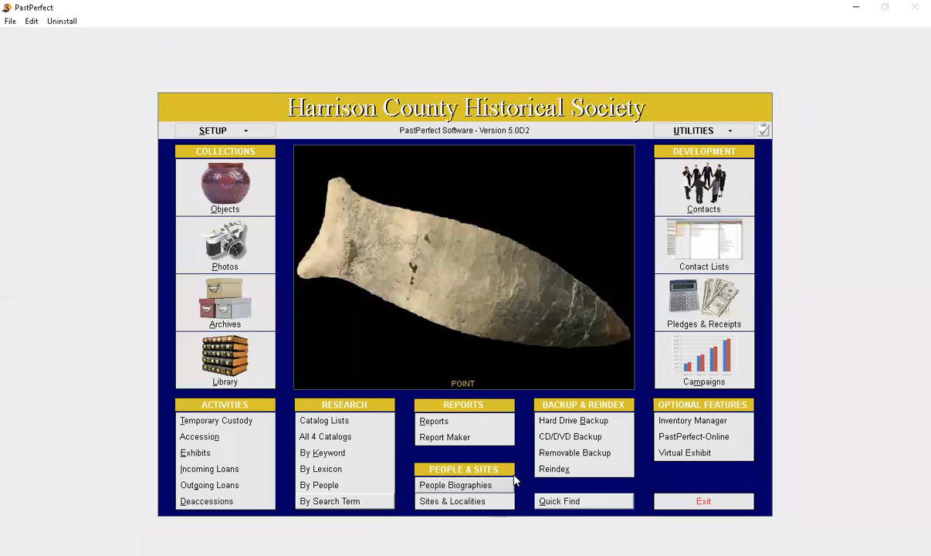
left_click(475, 501)
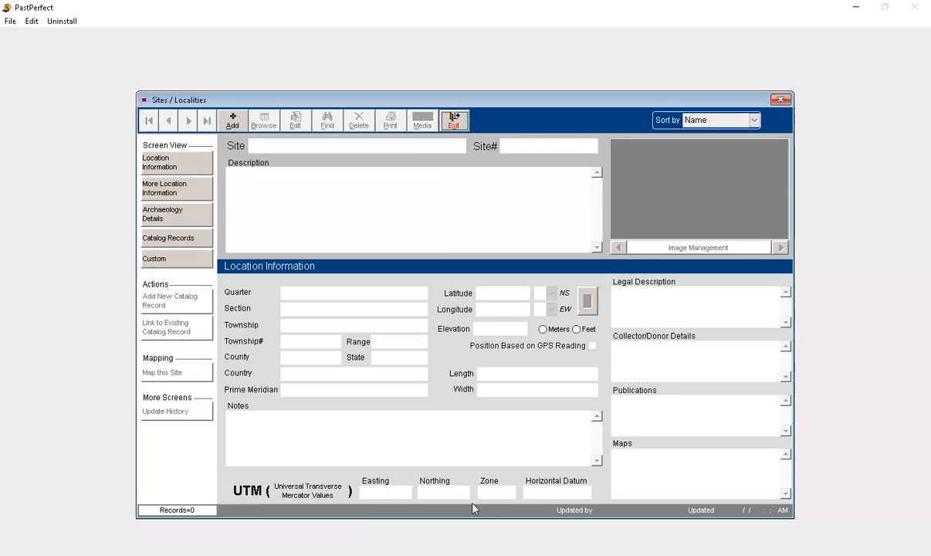
left_click(463, 114)
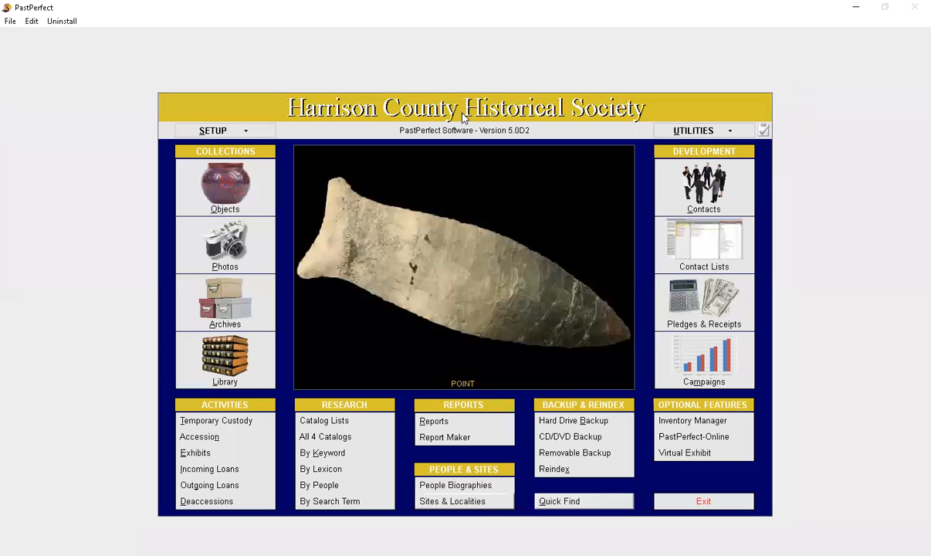
Step: View the People Biographies screen, page forward and back through a few records, and return to the main menu
left_click(501, 489)
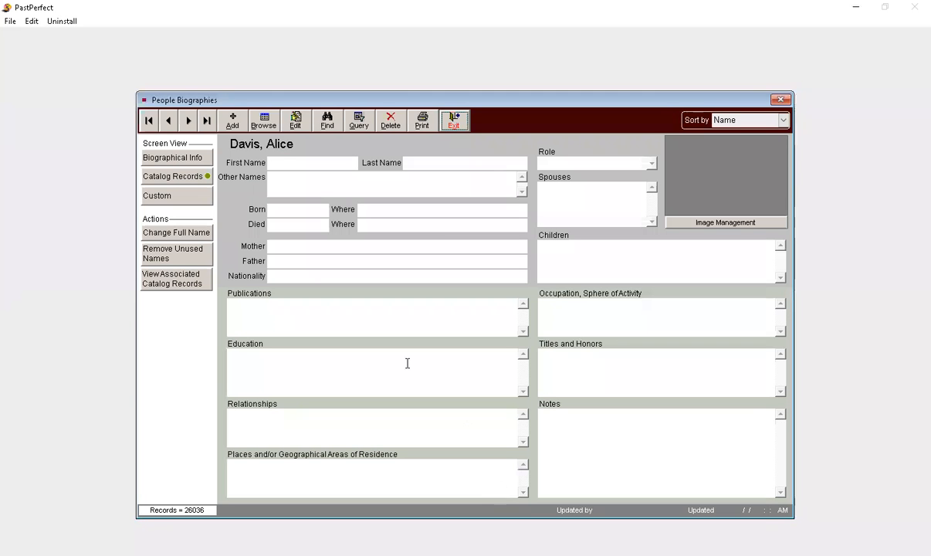
left_click(185, 122)
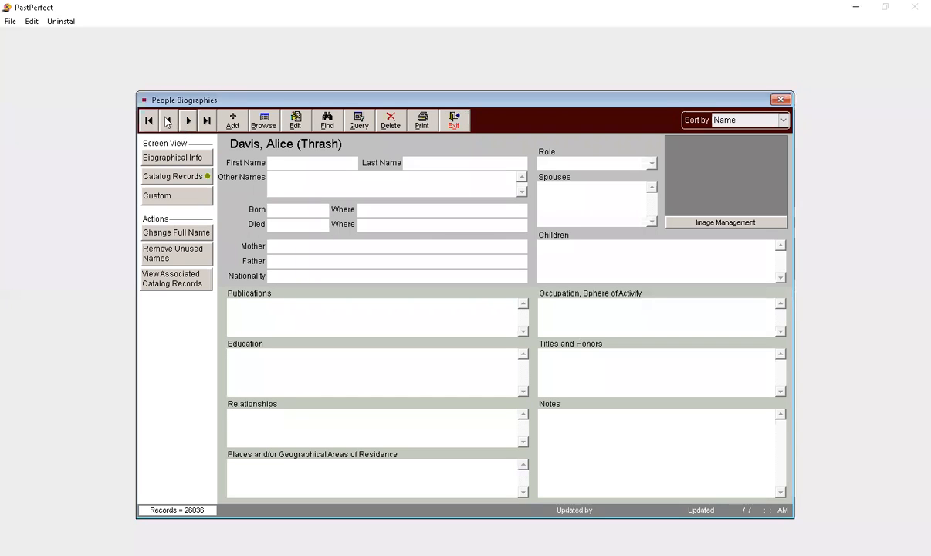
left_click(167, 121)
left_click(167, 121)
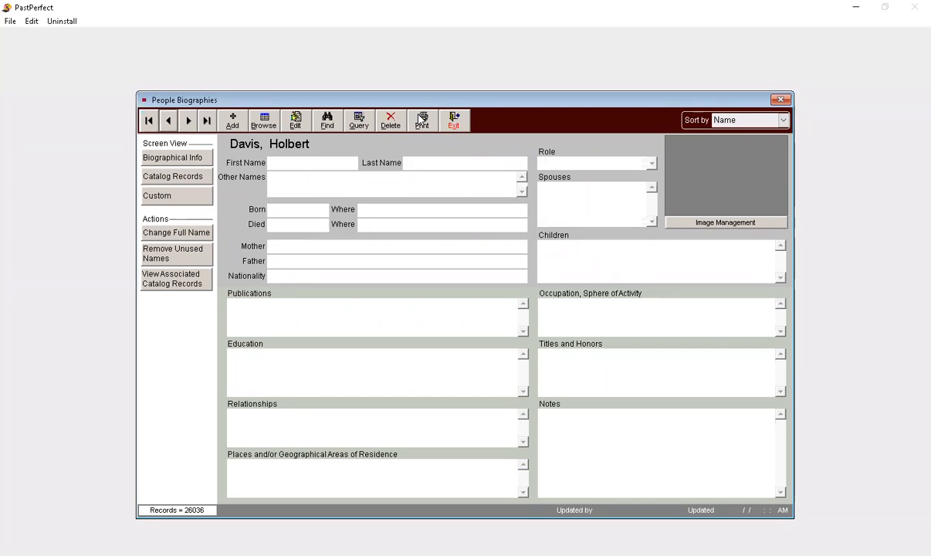
left_click(453, 120)
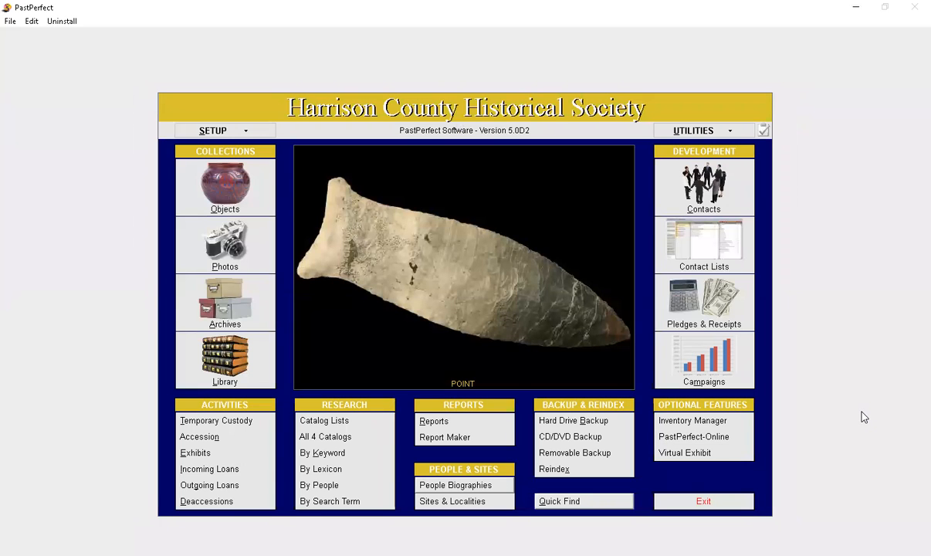
Step: View the Reports screen and the Quick Find search dialog, closing each without running anything
left_click(445, 424)
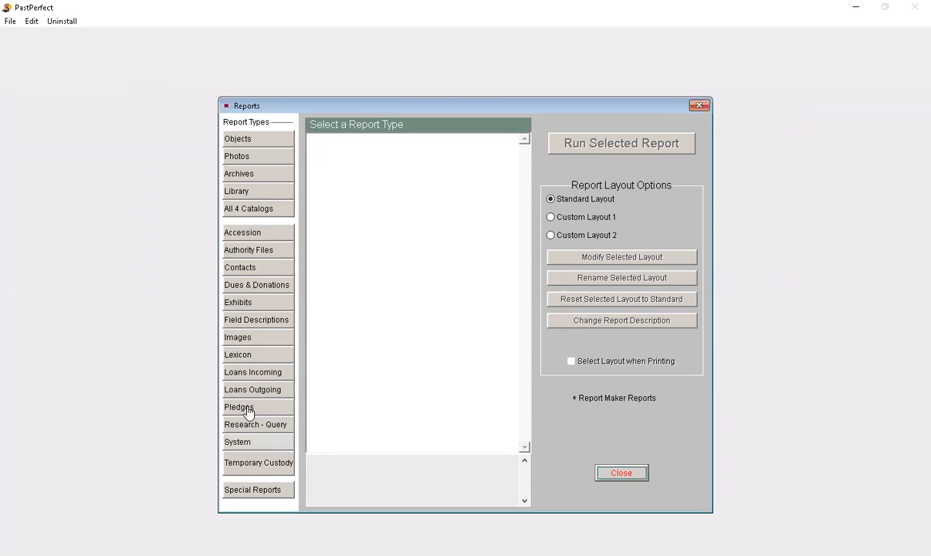
left_click(618, 472)
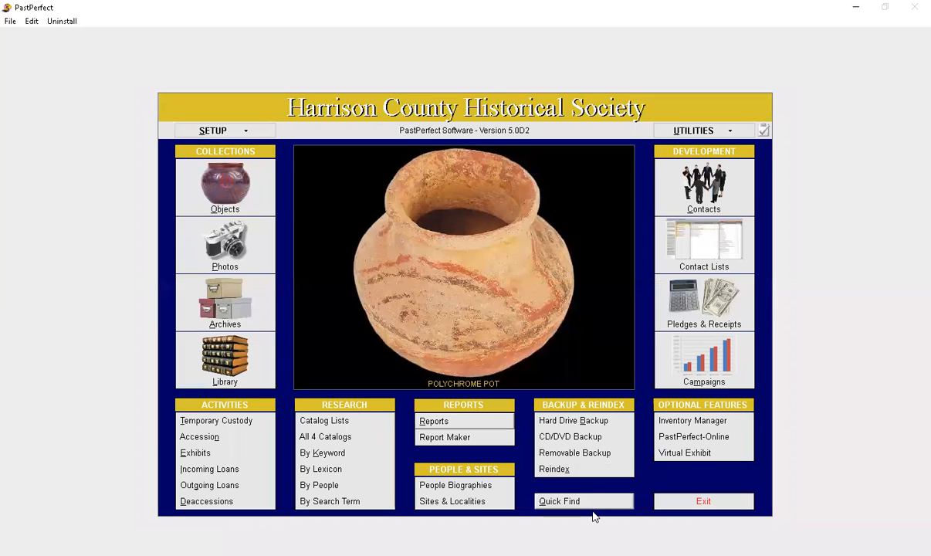
left_click(590, 503)
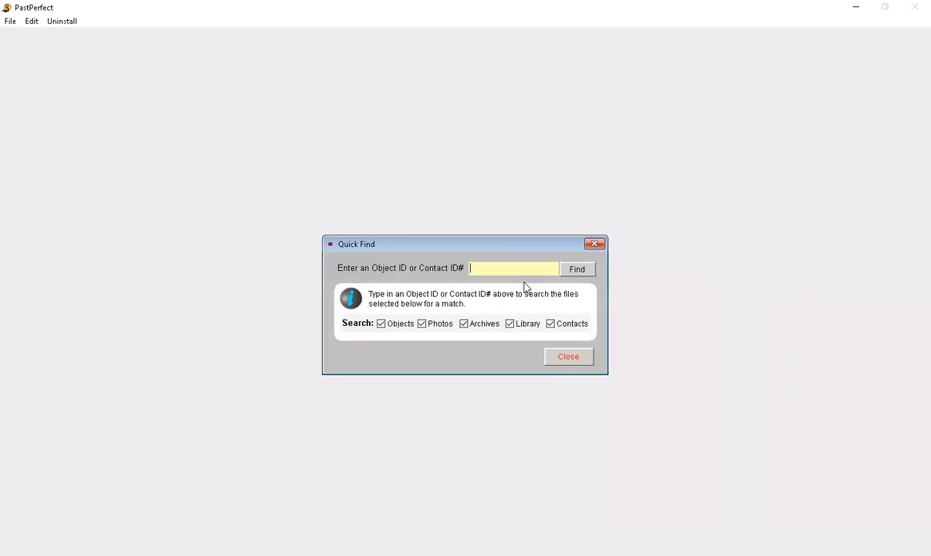
left_click(563, 365)
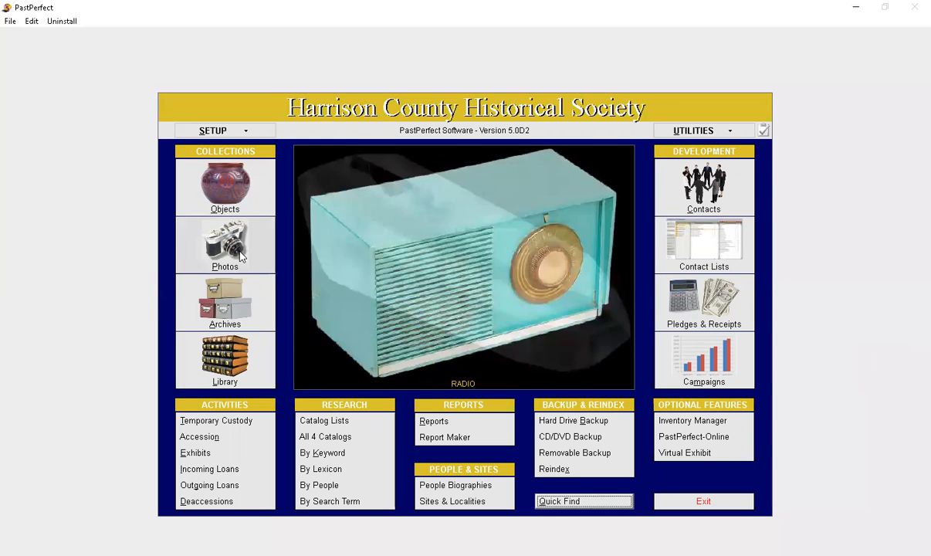
Step: Open Image Management for photo record 2015.09.16.02 and view the single-file and multiple-image attachment dialogs, cancelling both
left_click(241, 256)
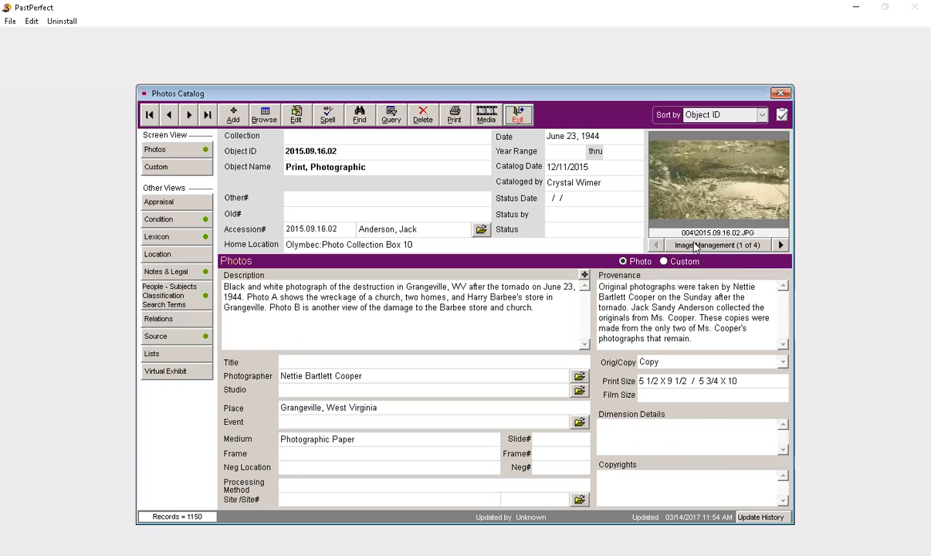
left_click(658, 236)
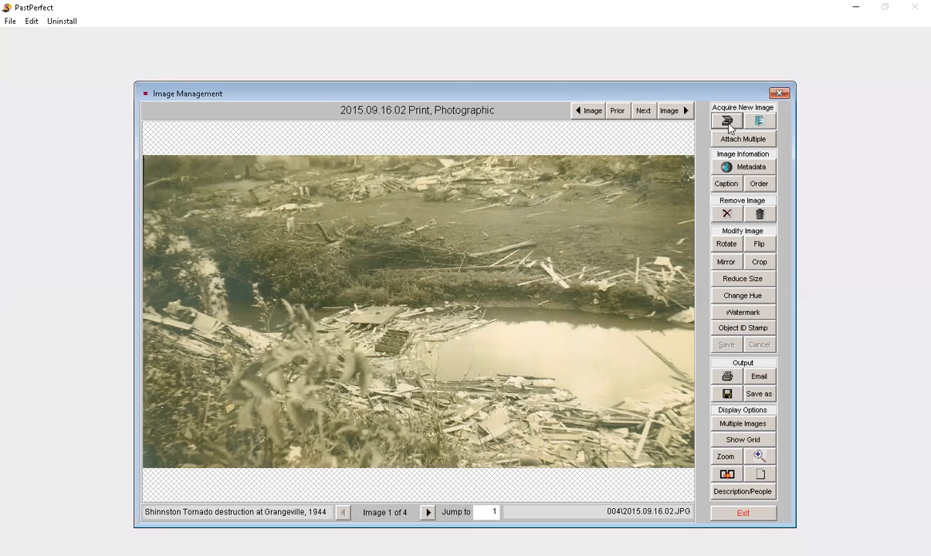
left_click(764, 122)
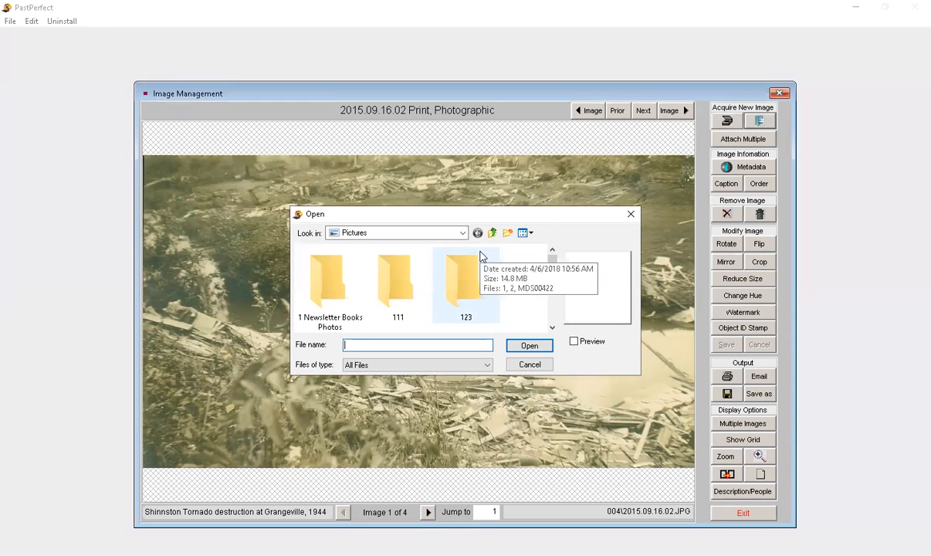
left_click(529, 365)
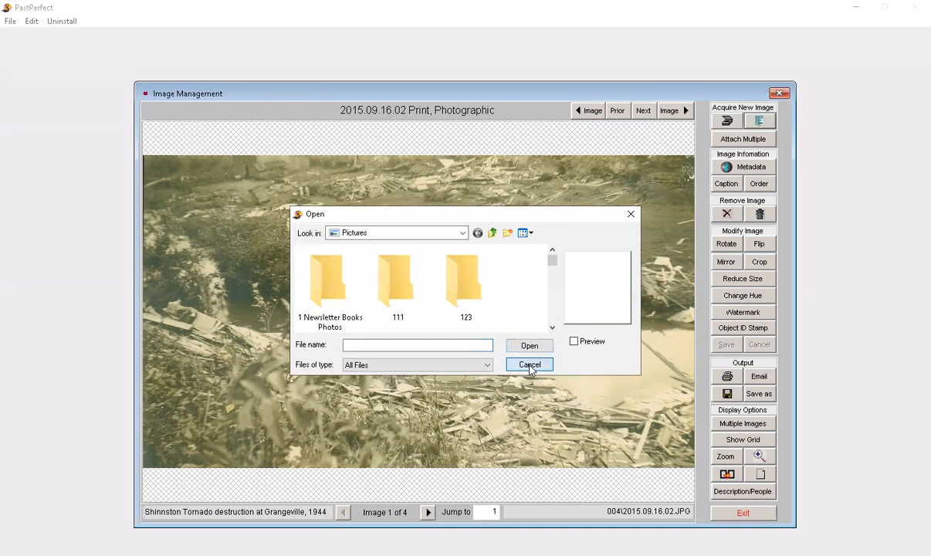
left_click(753, 138)
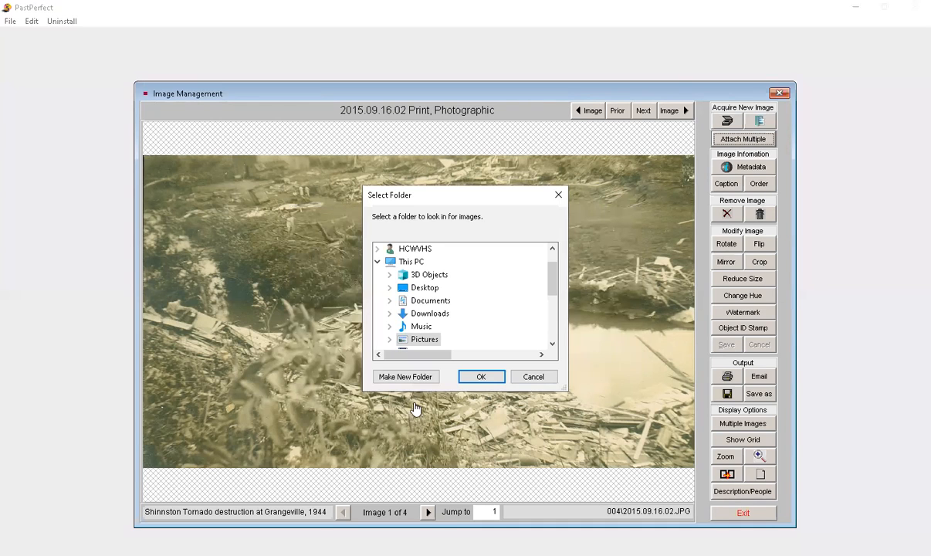
left_click(532, 376)
Step: View the image's caption and the watermark options without changing them, and return to the main menu
left_click(725, 185)
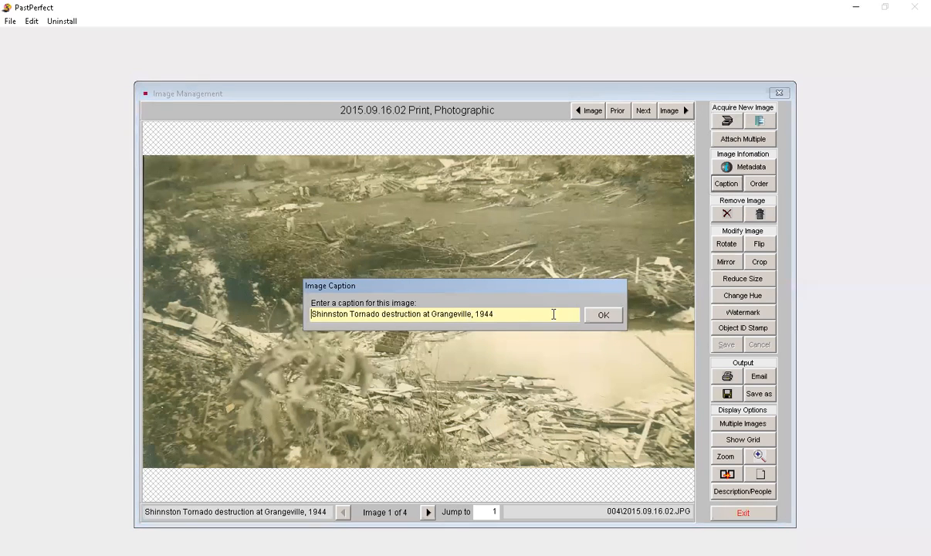
left_click(604, 315)
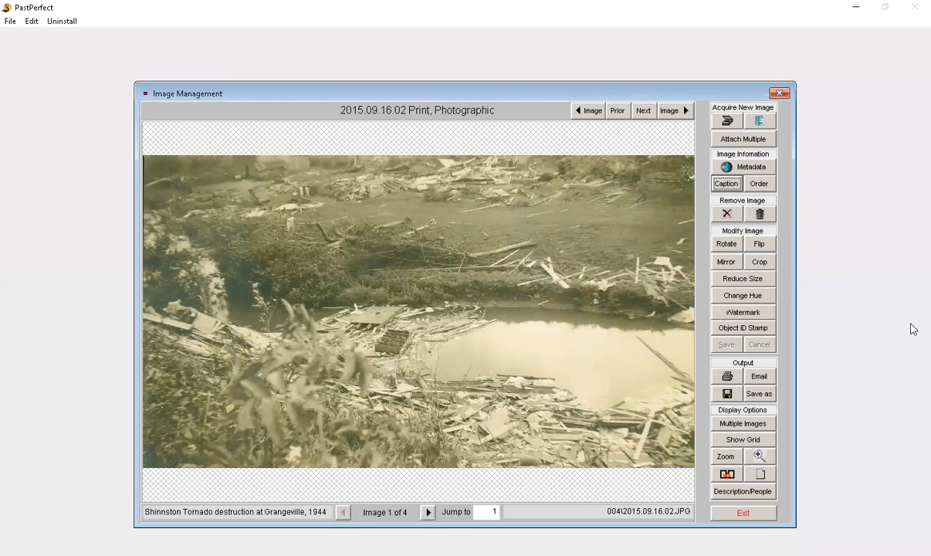
left_click(764, 313)
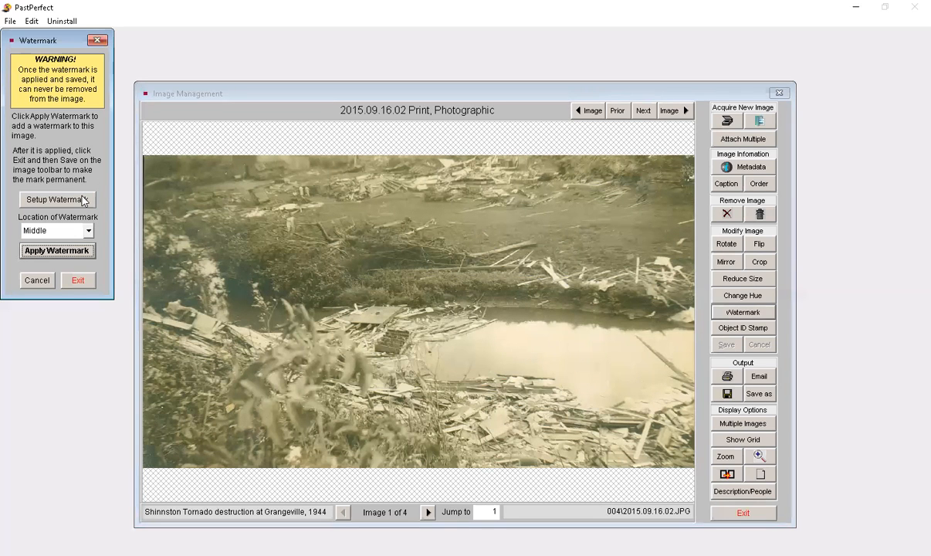
left_click(97, 40)
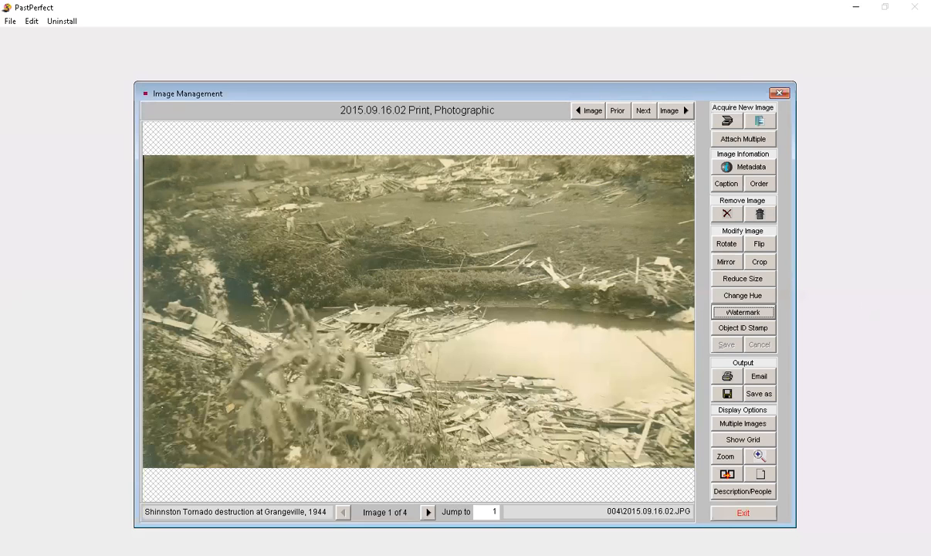
left_click(728, 514)
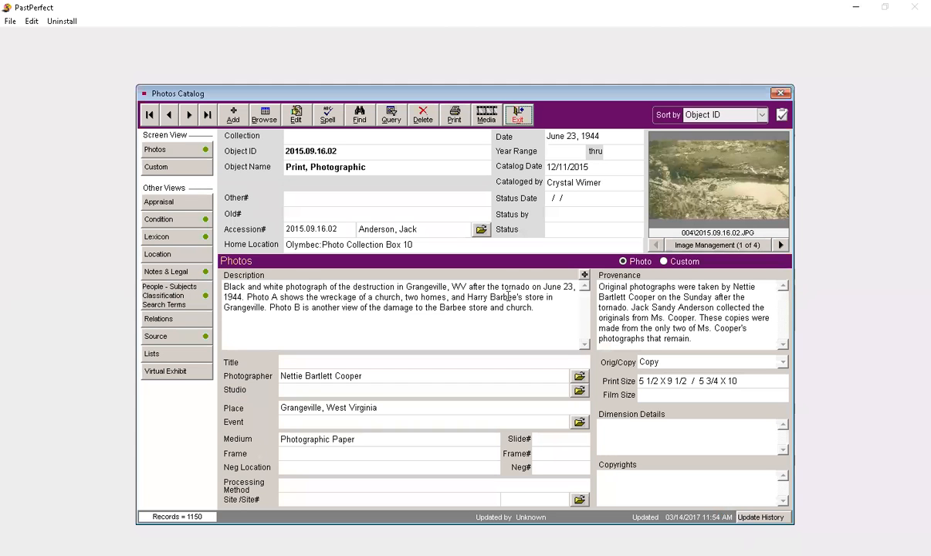
left_click(517, 114)
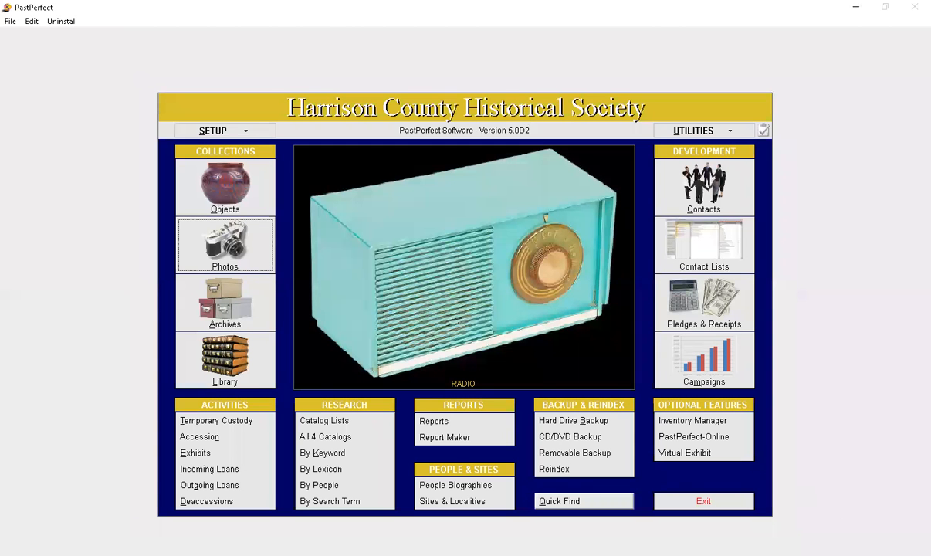